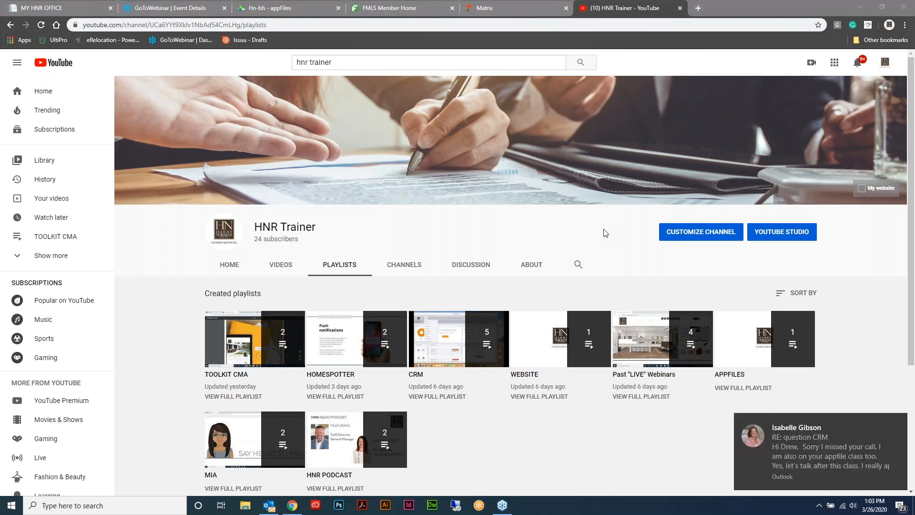
Dismiss the Outlook message toast covering the HNR Trainer YouTube playlists page
mouse_move(893, 427)
click(897, 422)
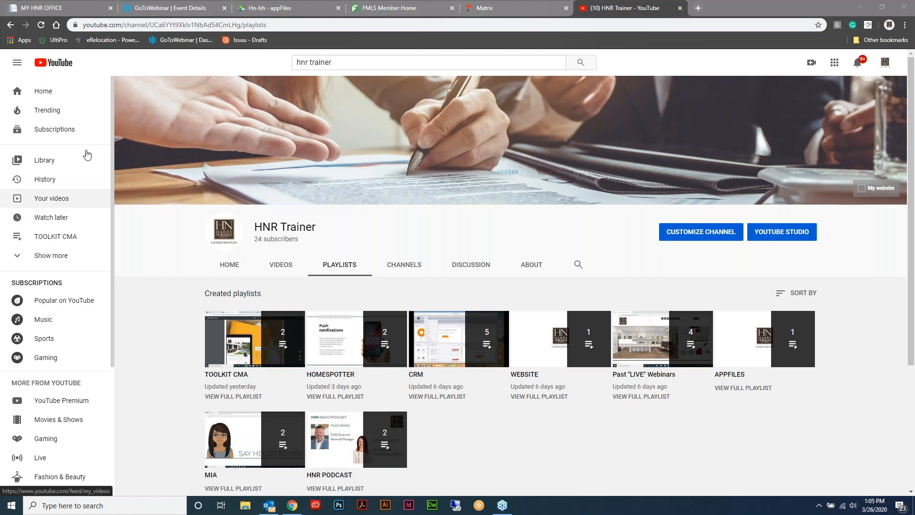
Switch to the My HNR Office homepage and open its navigation menu to reach appFiles
click(82, 9)
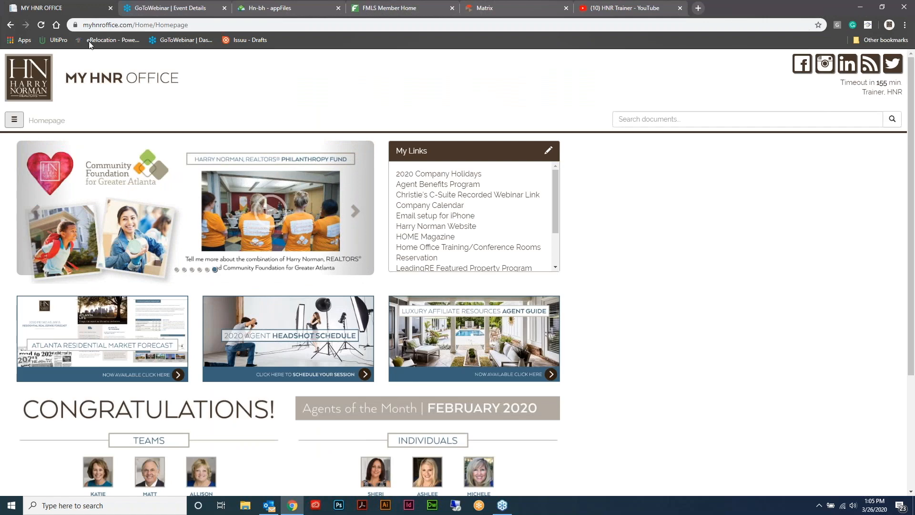
click(15, 123)
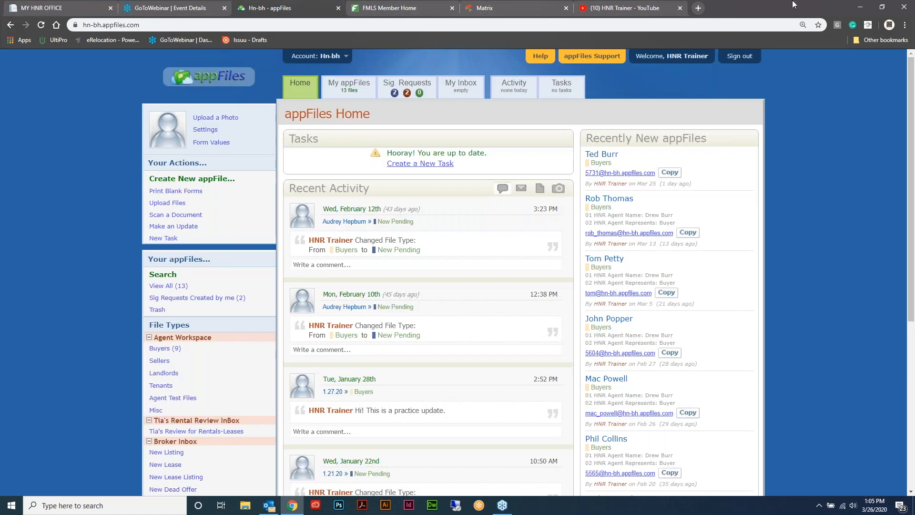
Restore Chrome to a smaller window and move it left so Outlook shows alongside
double_click(861, 5)
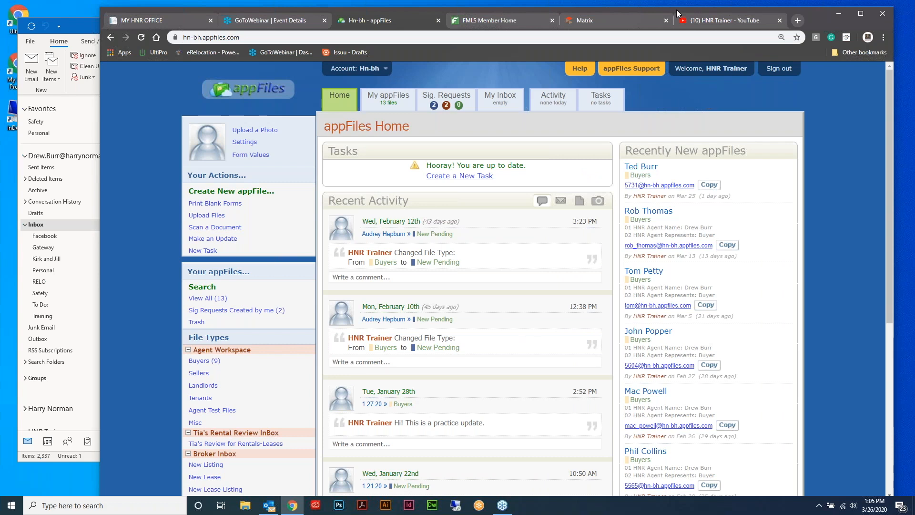
drag(678, 13, 623, 9)
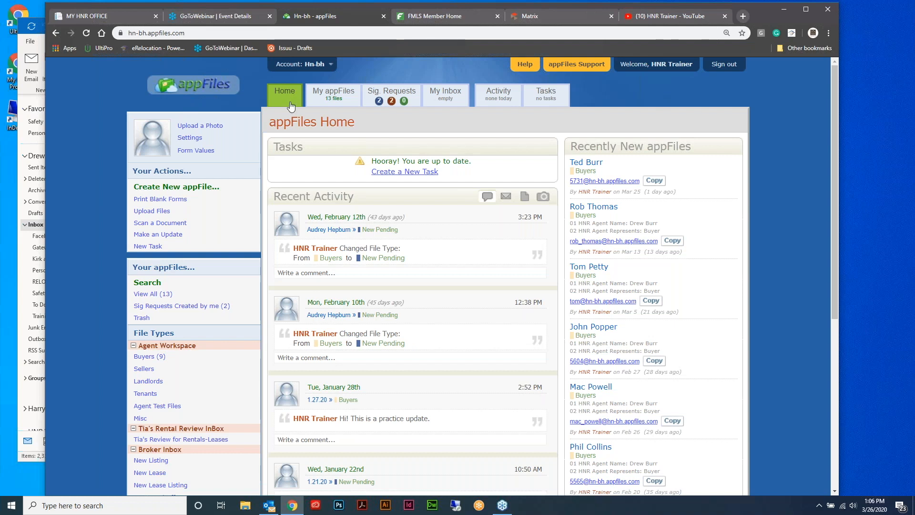
Open My appFiles and scroll through all 13 listed files, then back to the top
click(340, 95)
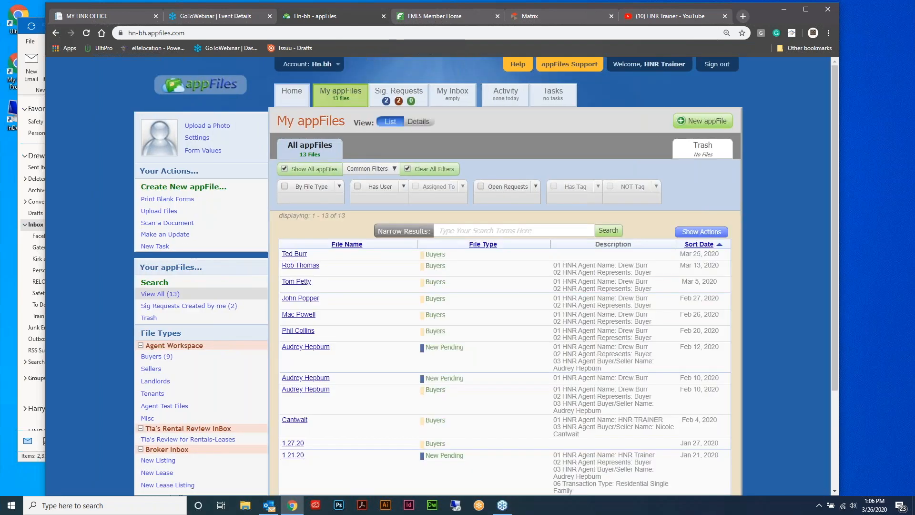
scroll(563, 224, down, 1)
scroll(562, 224, down, 2)
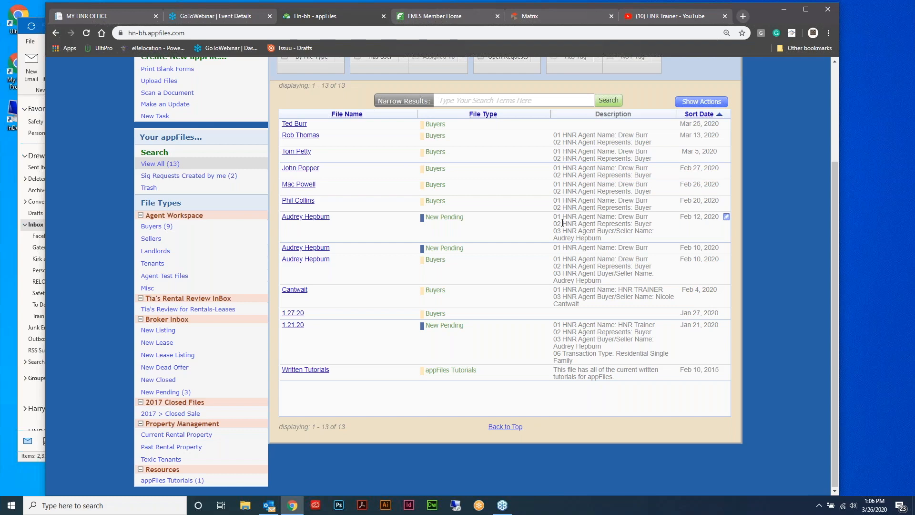
scroll(563, 223, up, 1)
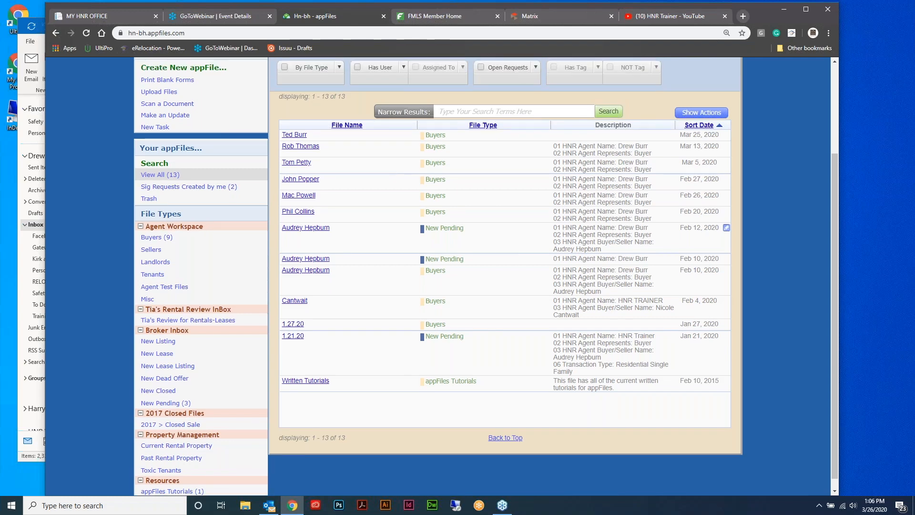
scroll(748, 77, up, 2)
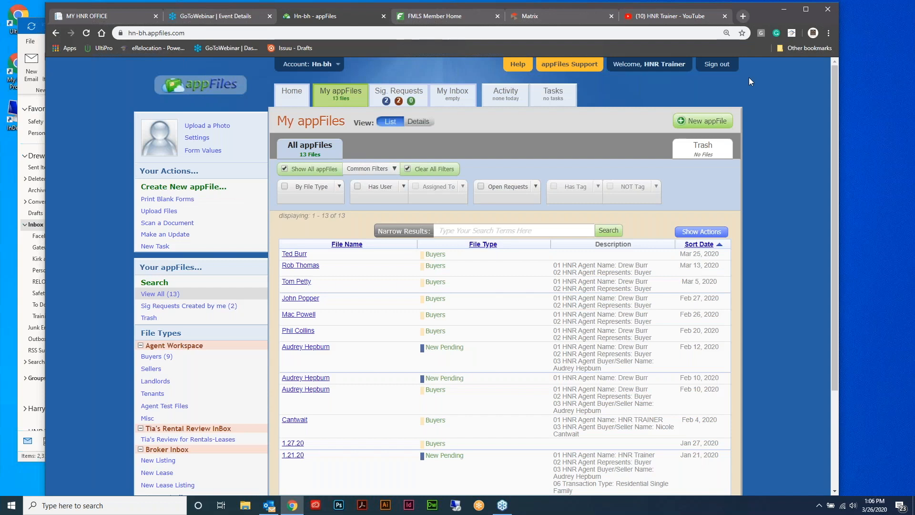
click(464, 101)
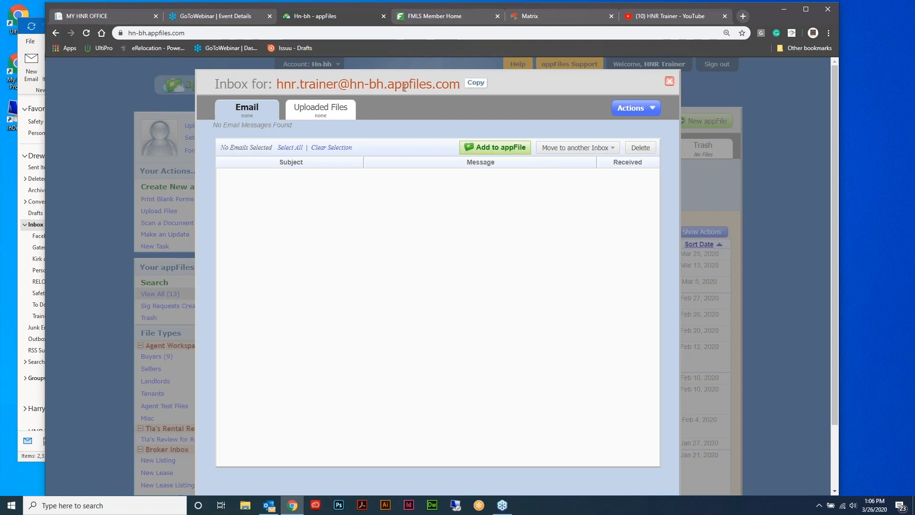
click(670, 81)
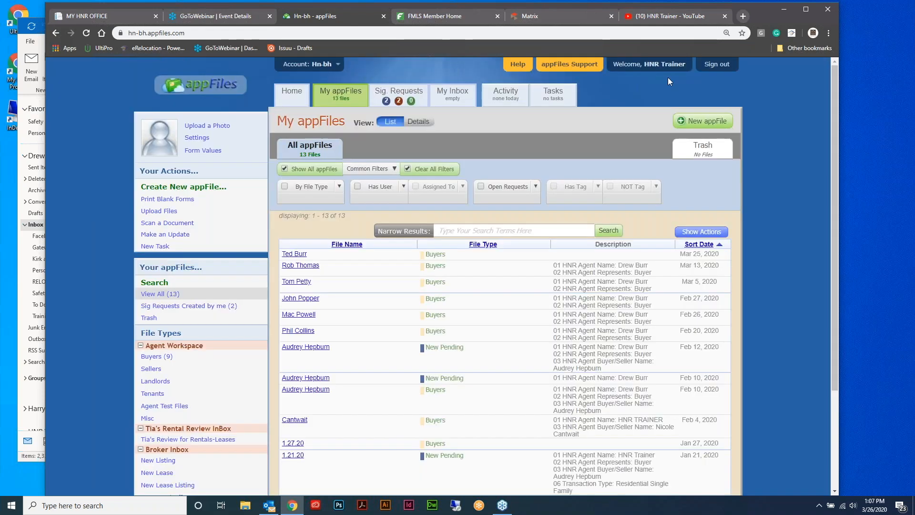
Review the Activity feed, close it, and bring up Tasks showing nothing due today
click(517, 96)
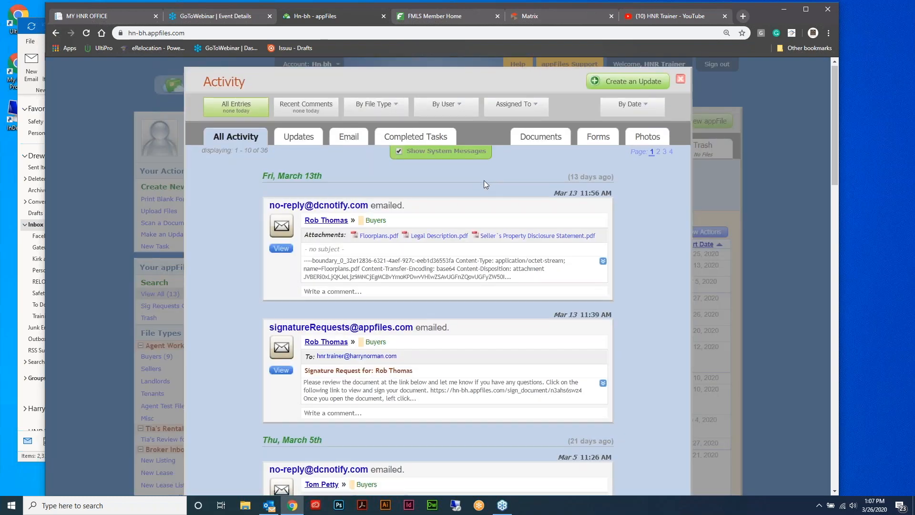
scroll(485, 180, down, 2)
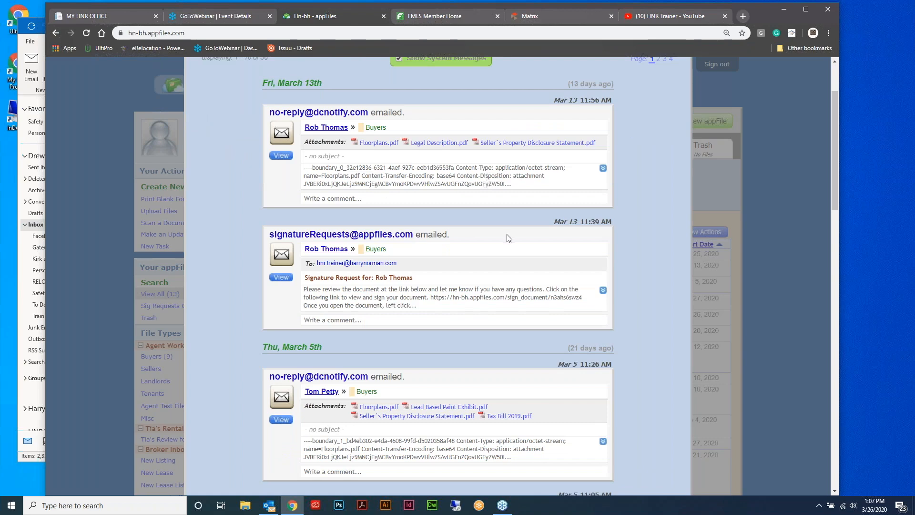
scroll(509, 233, up, 2)
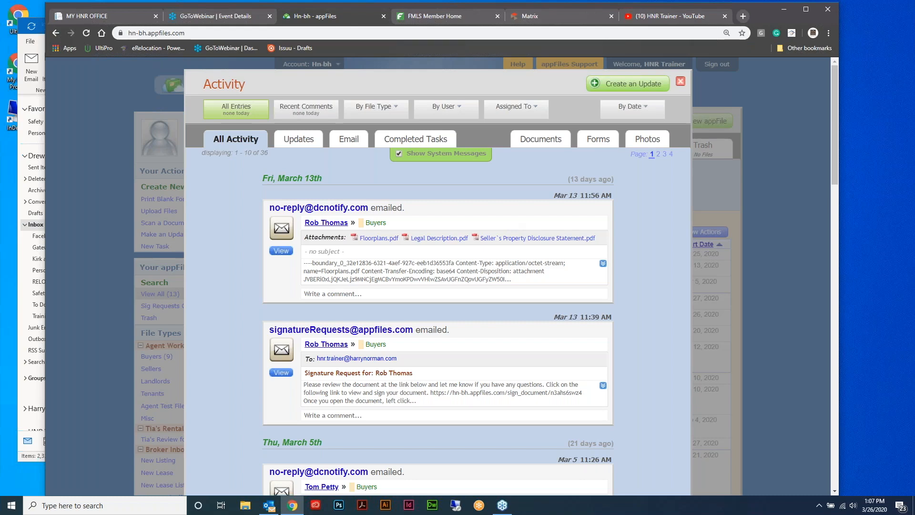
click(681, 81)
click(613, 91)
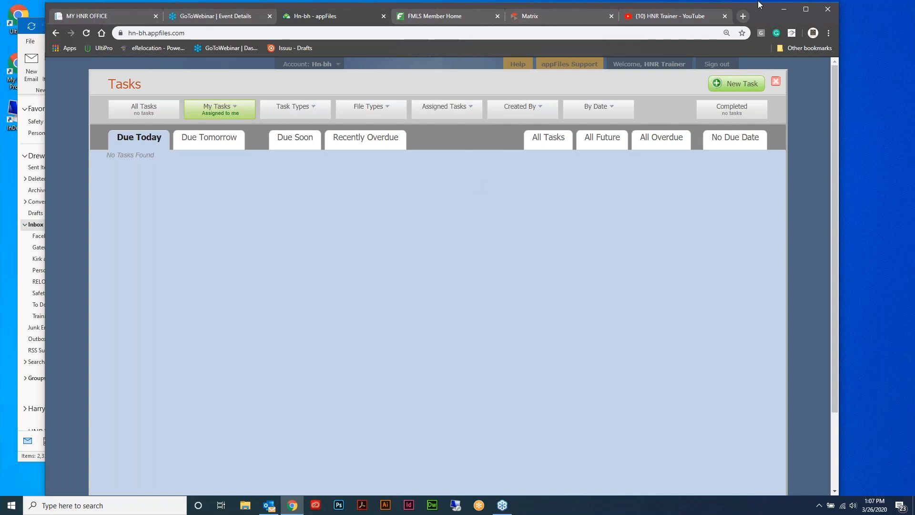
Move the Chrome window further left on the screen
drag(759, 4, 717, 5)
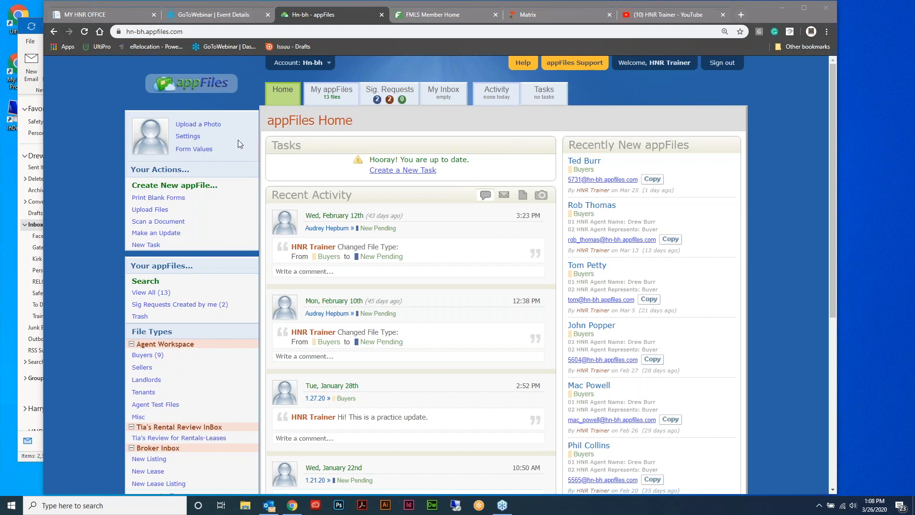
Upload QNM6C86g_400x400.jpg as the HNR Trainer profile photo, then bring up Email Address / Settings
click(212, 125)
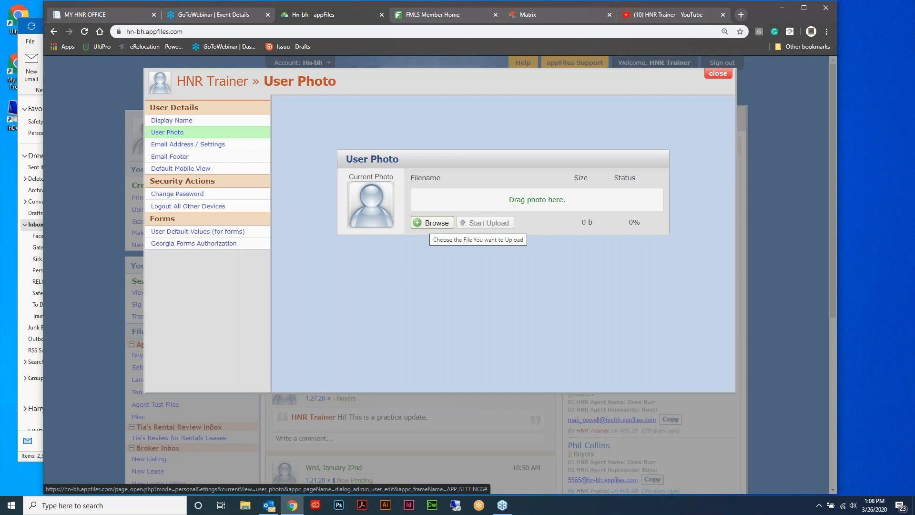
click(427, 227)
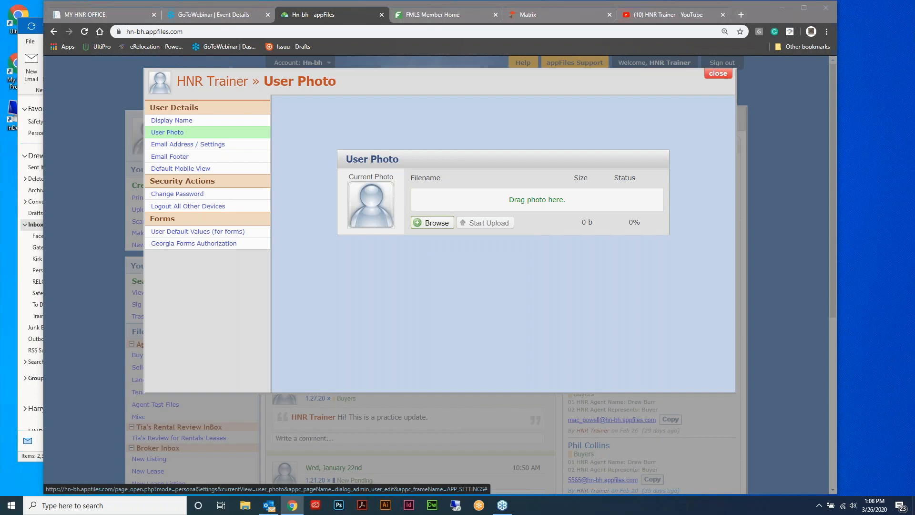
click(399, 298)
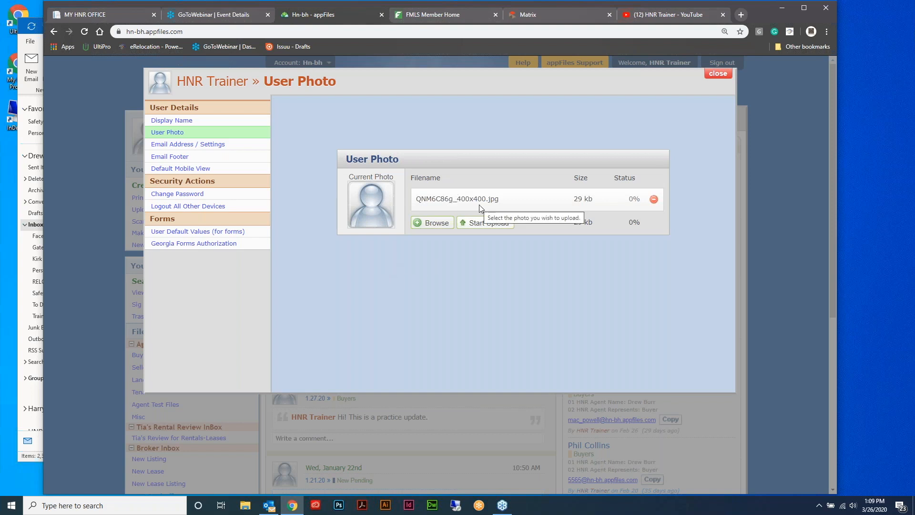
click(489, 224)
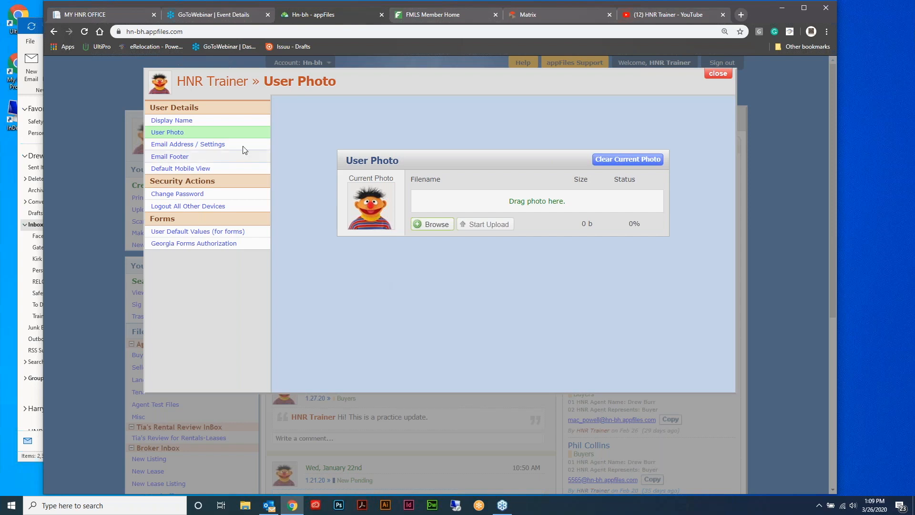
click(212, 144)
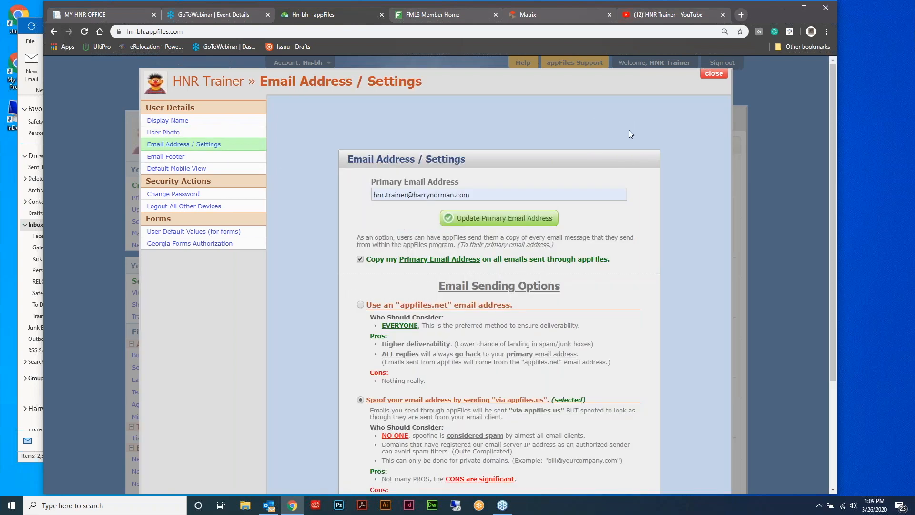
scroll(672, 166, down, 1)
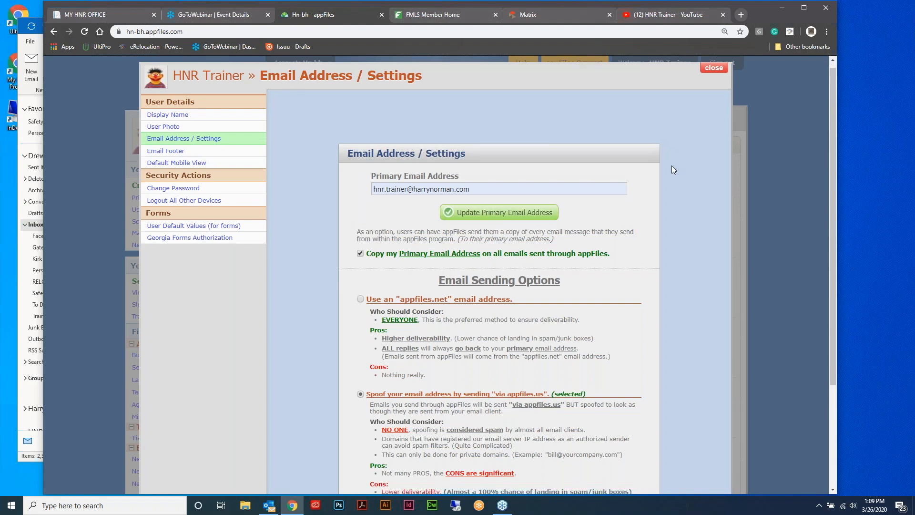
scroll(673, 170, down, 1)
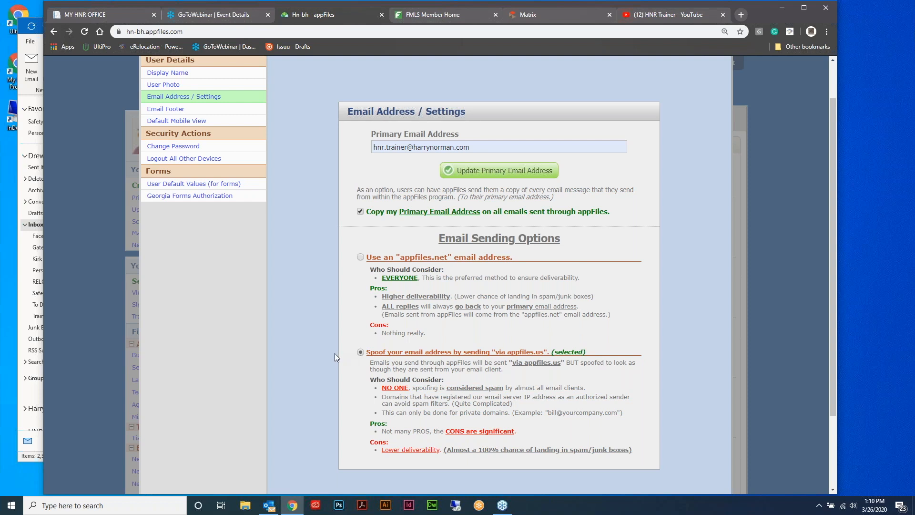
scroll(334, 355, up, 1)
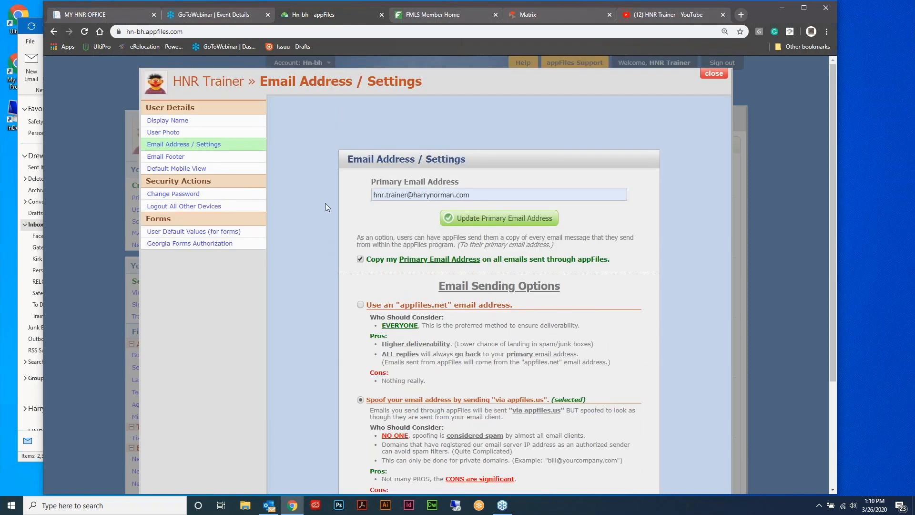
View the Email Footer page with the Technology Trainer signature and wire-fraud disclaimer
click(180, 159)
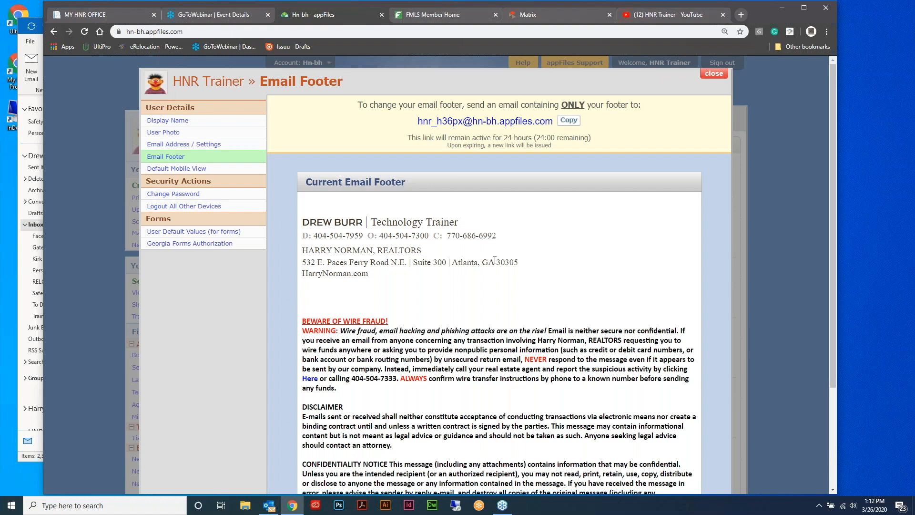
click(25, 291)
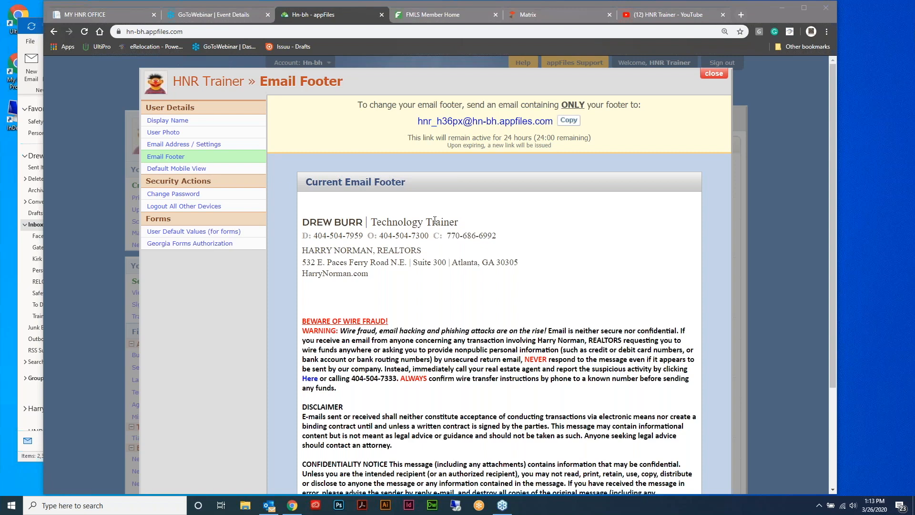
Bring Chrome forward and view Default Mobile View, set to Full Desktop View
click(186, 171)
click(186, 170)
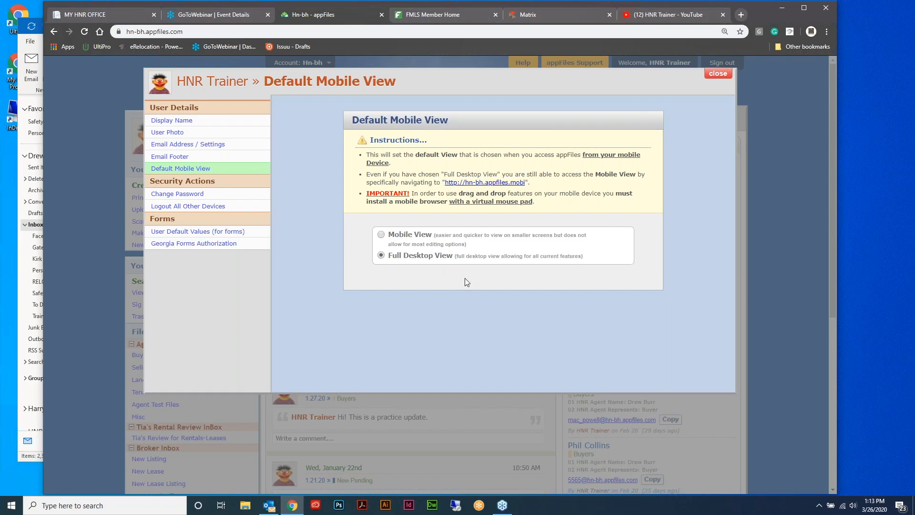
Close the settings and bring up the 2020 Transaction Checklist user default form values
click(718, 74)
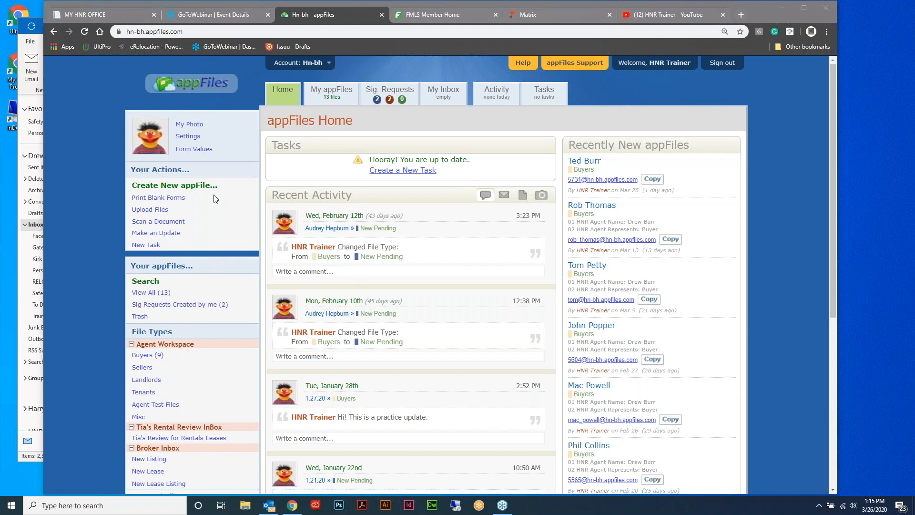
click(195, 149)
Reopen User Default Values and scroll the Form Name list to the 100s - 2020 Brokerage Engagements group
click(650, 74)
click(196, 149)
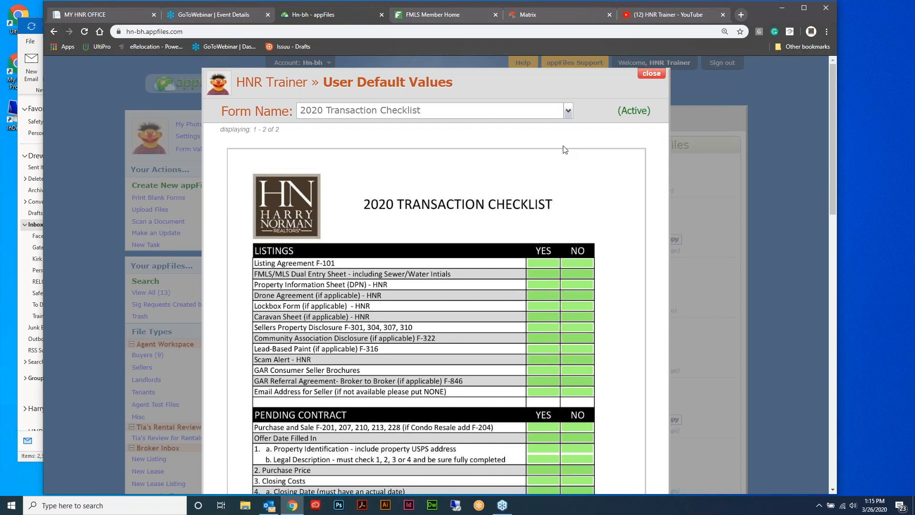
click(568, 113)
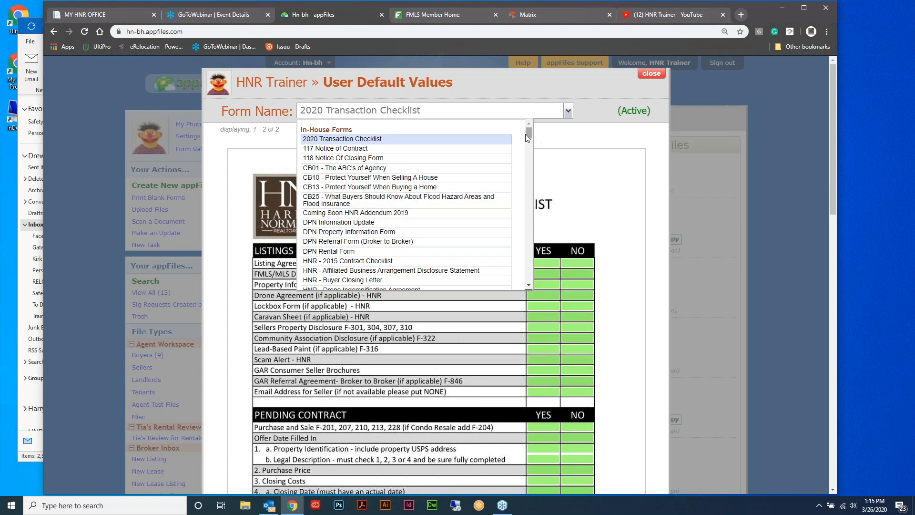
drag(529, 131, 529, 148)
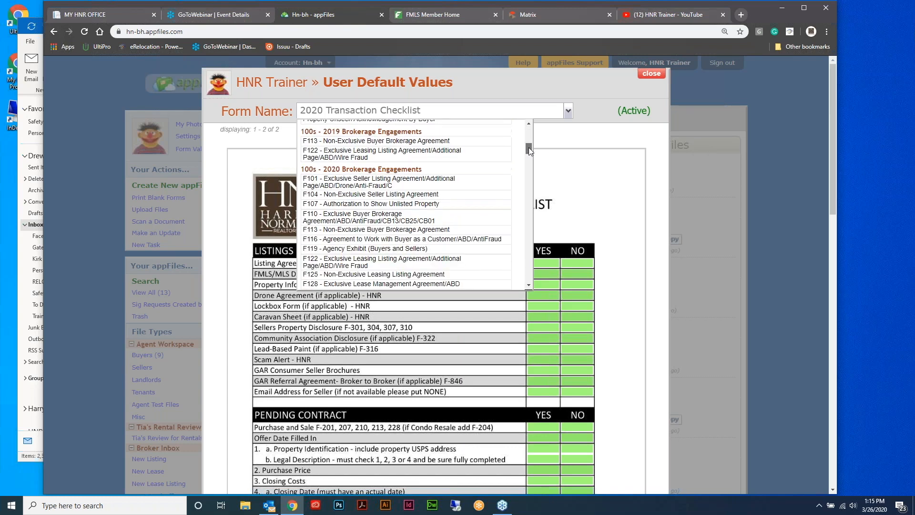
Load the F110 Exclusive Buyer Brokerage Agreement defaults and scroll to its two Special Stipulations
click(389, 218)
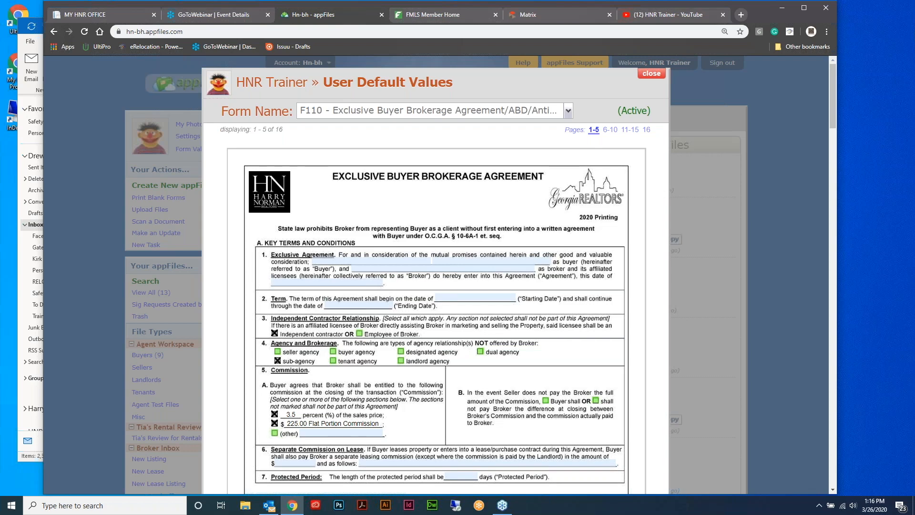
scroll(417, 258, down, 20)
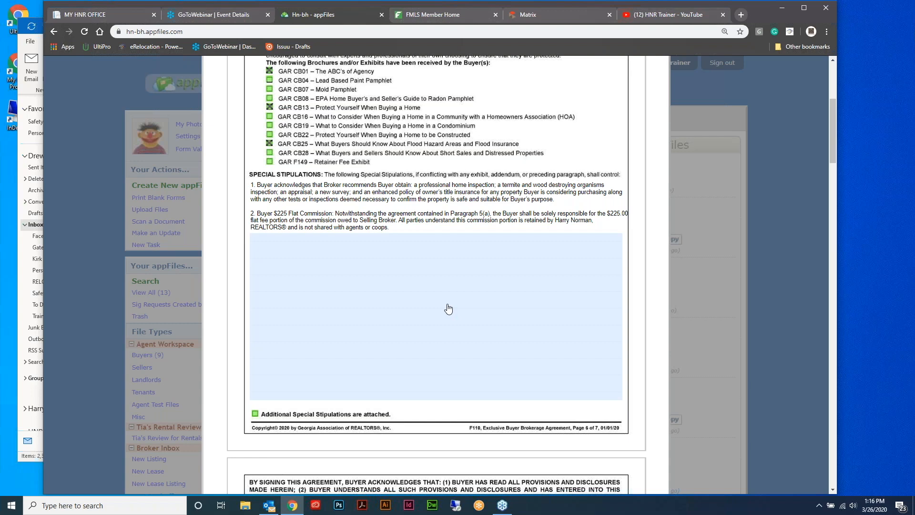
scroll(469, 300, down, 1)
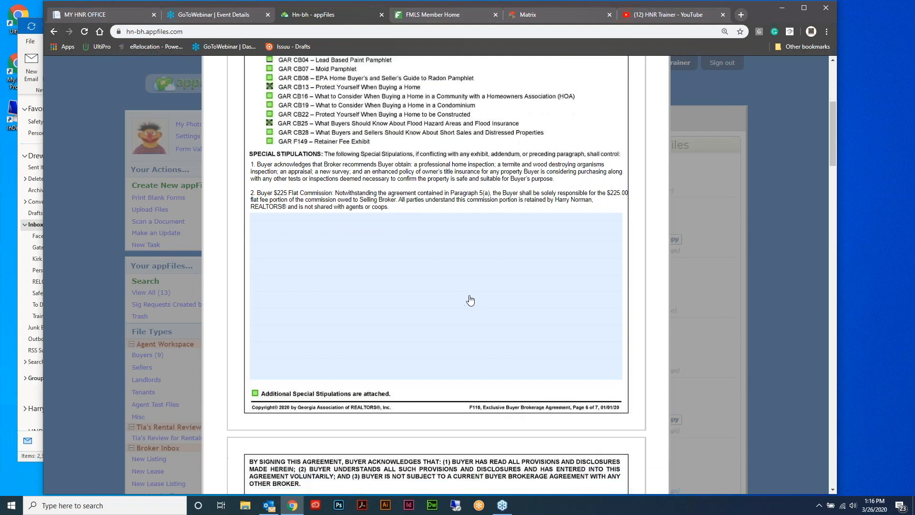
scroll(476, 286, down, 7)
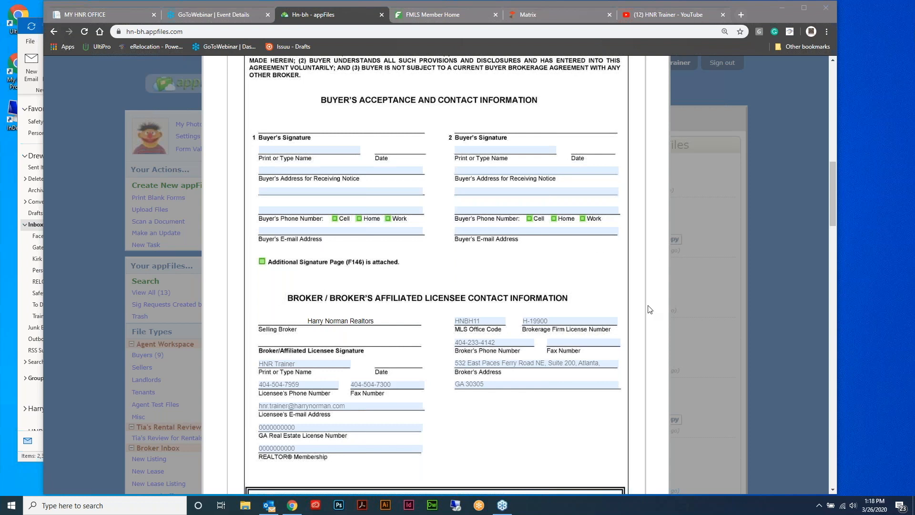
Scroll back to the top of the F110 defaults and close the User Default Values window
scroll(641, 316, up, 1)
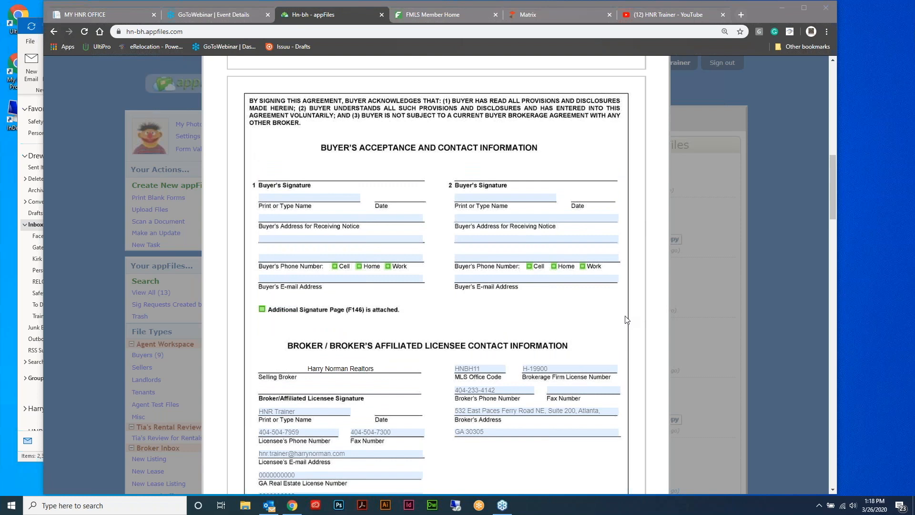
scroll(627, 321, down, 1)
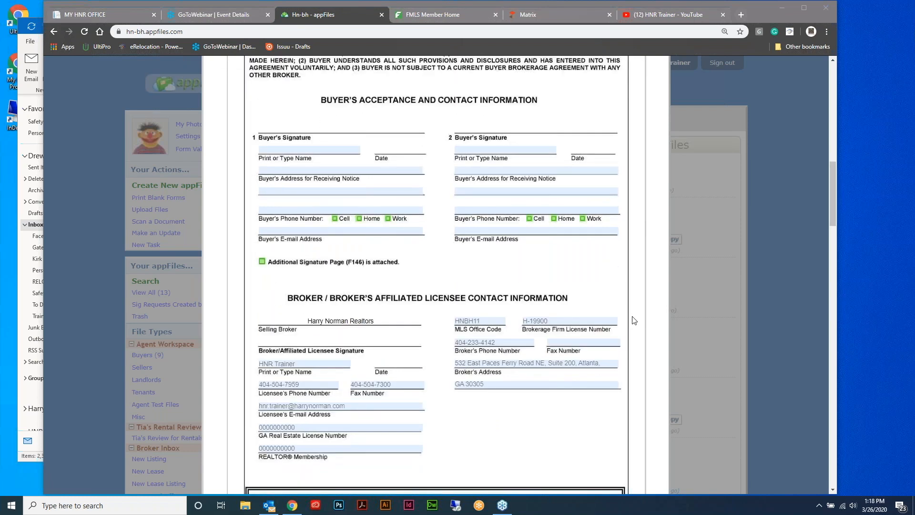
scroll(628, 320, up, 2)
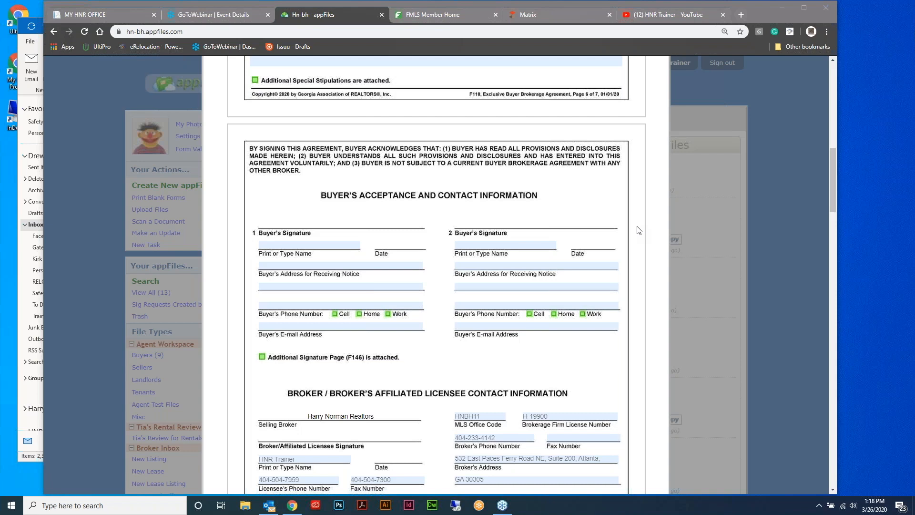
scroll(639, 230, up, 10)
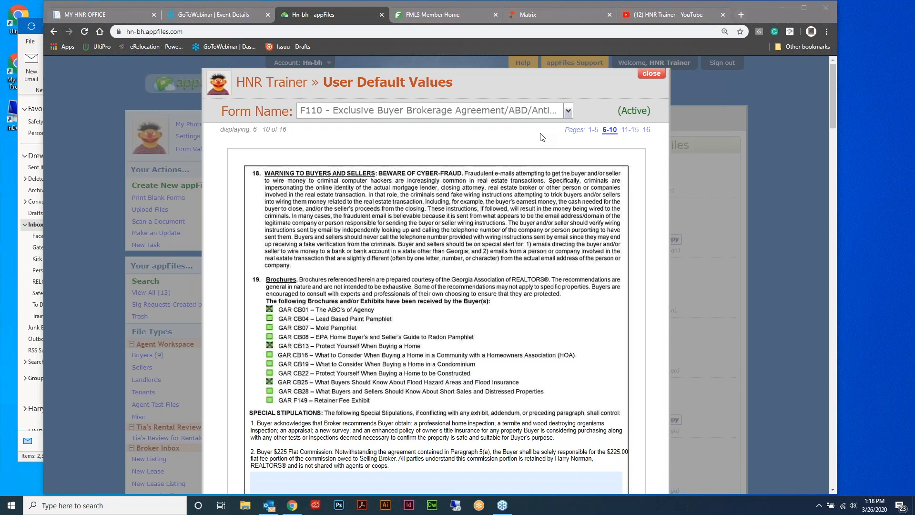
click(651, 74)
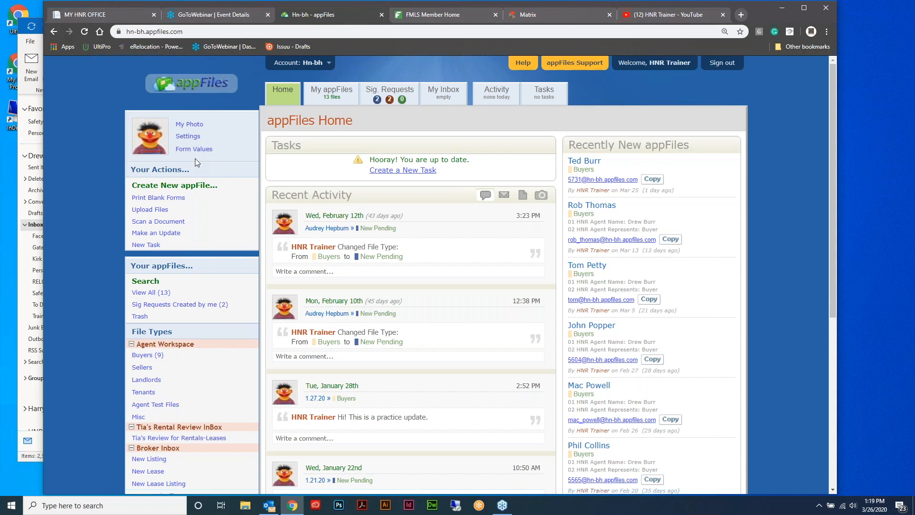
Start a new appFile named 'Bon Jovi' with file type Buyers
click(187, 185)
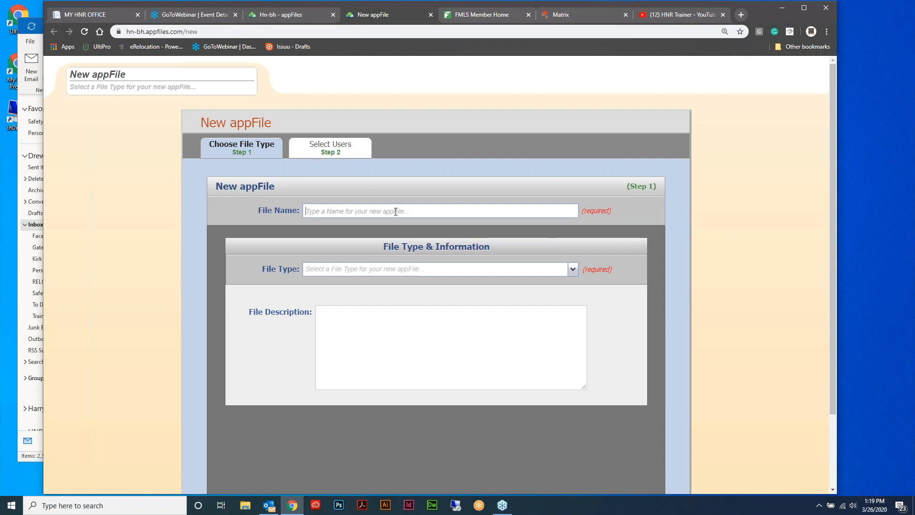
text(Bon Jovi)
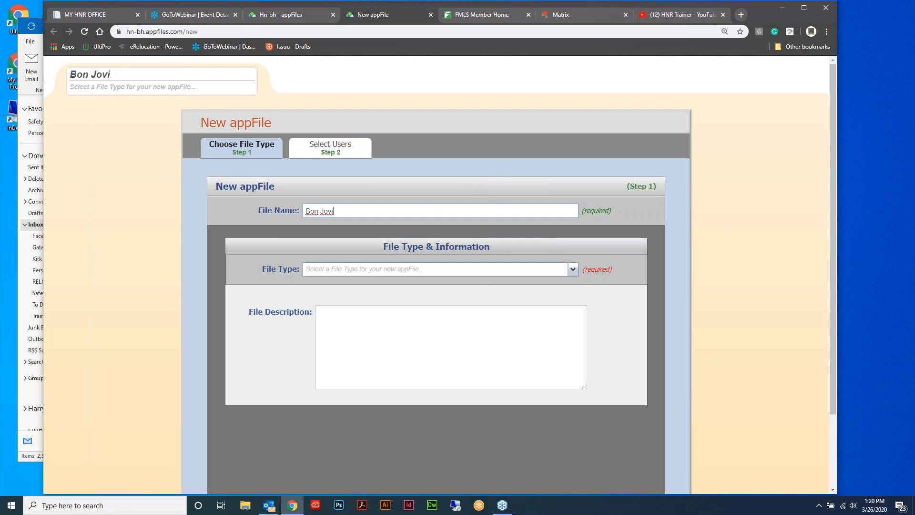
click(555, 272)
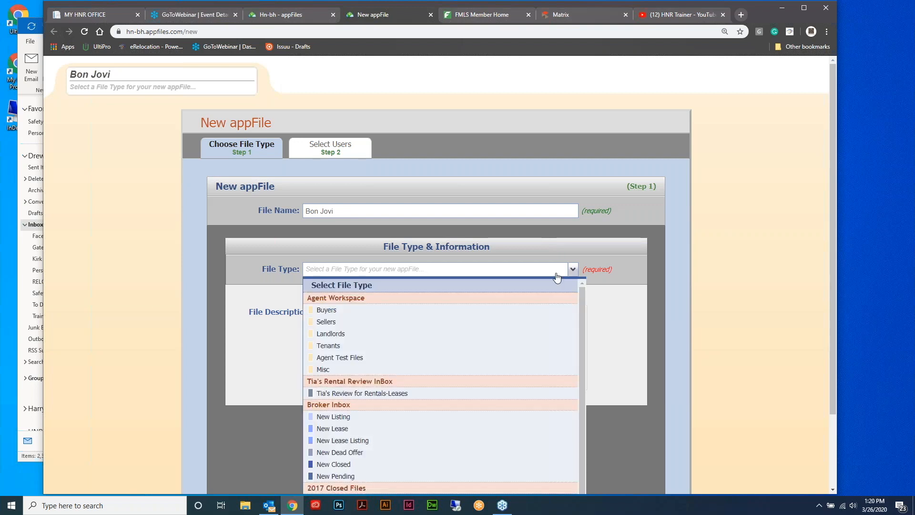
click(459, 315)
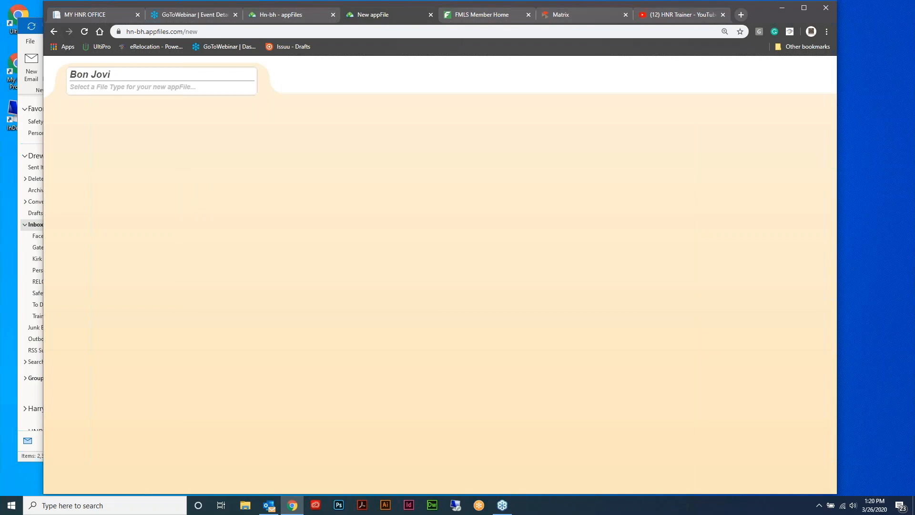
Enter the HNR agent's name, set the agent as representing the Buyer, and continue to Step 2
scroll(706, 208, down, 2)
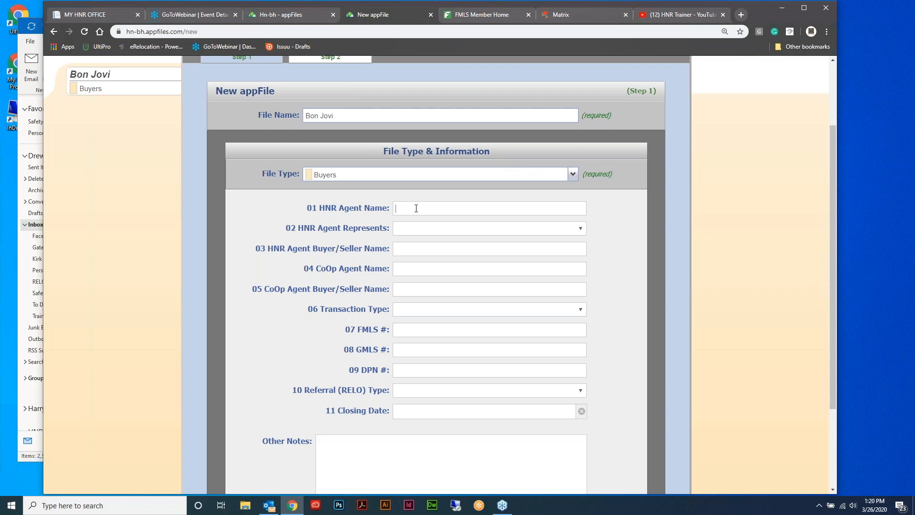
click(579, 230)
click(525, 256)
scroll(637, 191, down, 3)
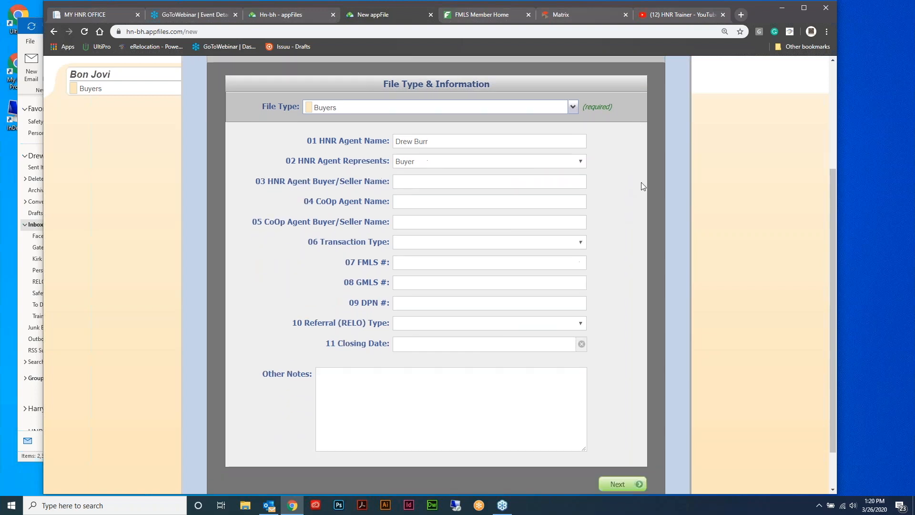
click(617, 435)
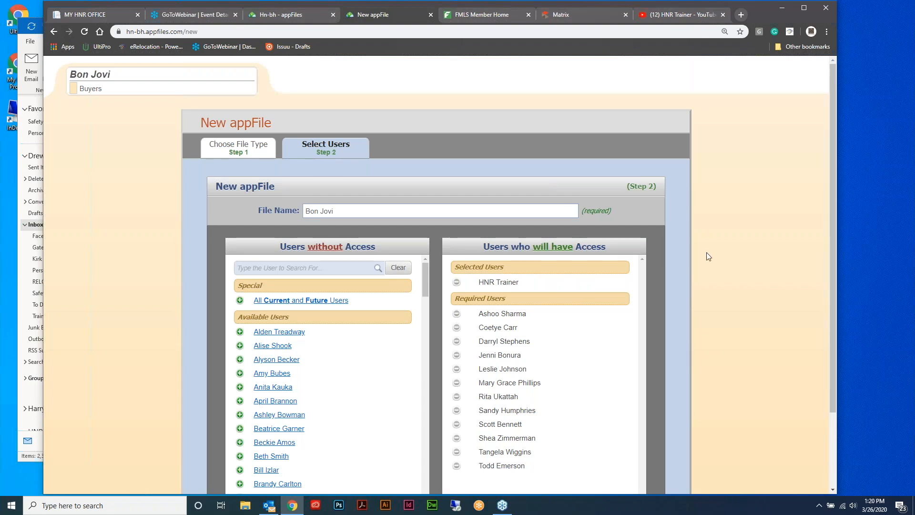
Review the 13 users given access and create the Bon Jovi appFile
scroll(694, 236, down, 1)
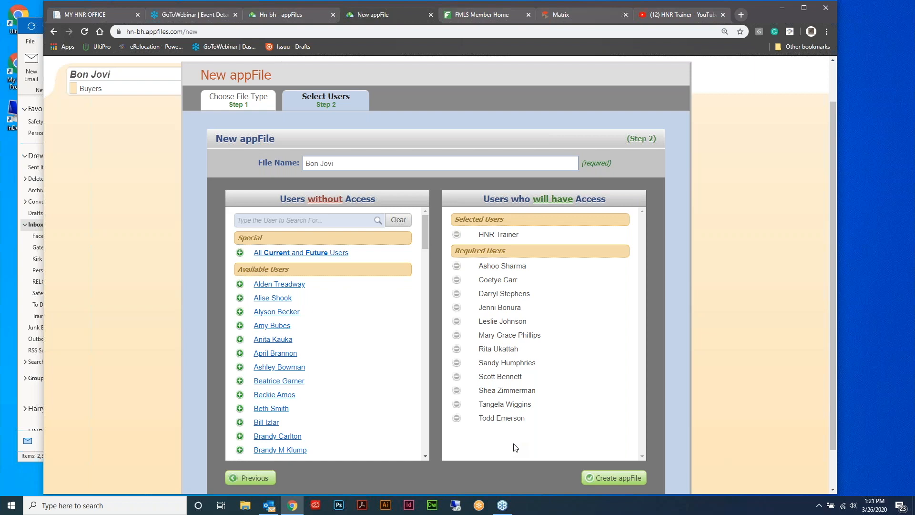
click(612, 482)
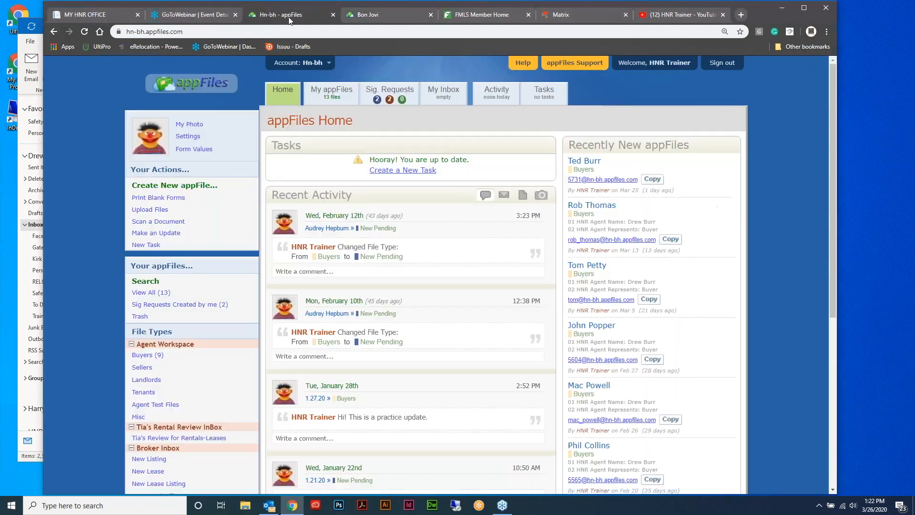
Switch to the Hn-bh - appFiles tab to show the Home page
click(288, 15)
Browse the Form Name list in user Form Values, then return to the Bon Jovi appFile tab
click(202, 150)
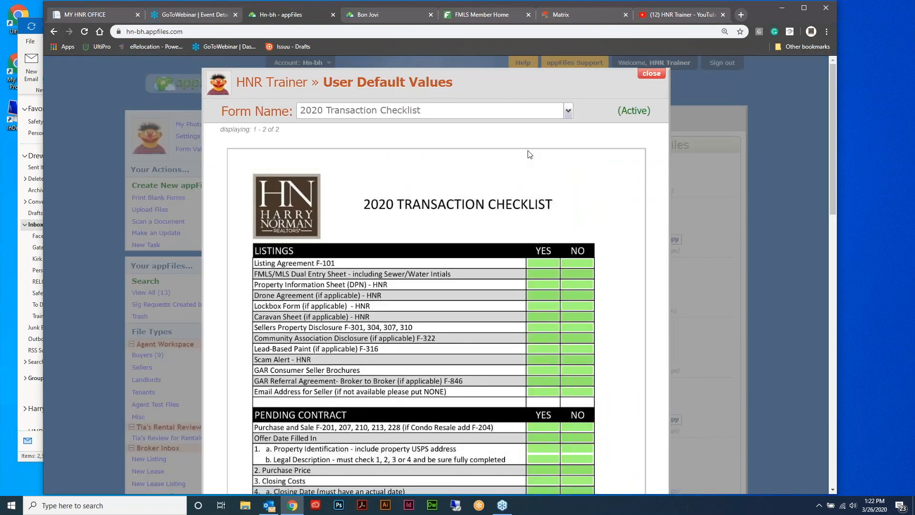
click(569, 112)
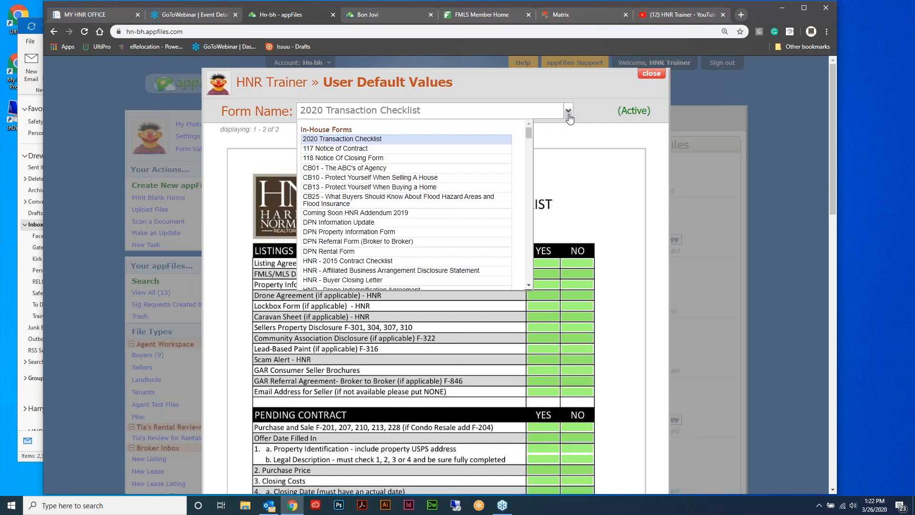
mouse_move(528, 136)
mouse_down()
mouse_move(530, 180)
mouse_move(531, 127)
mouse_up()
click(585, 110)
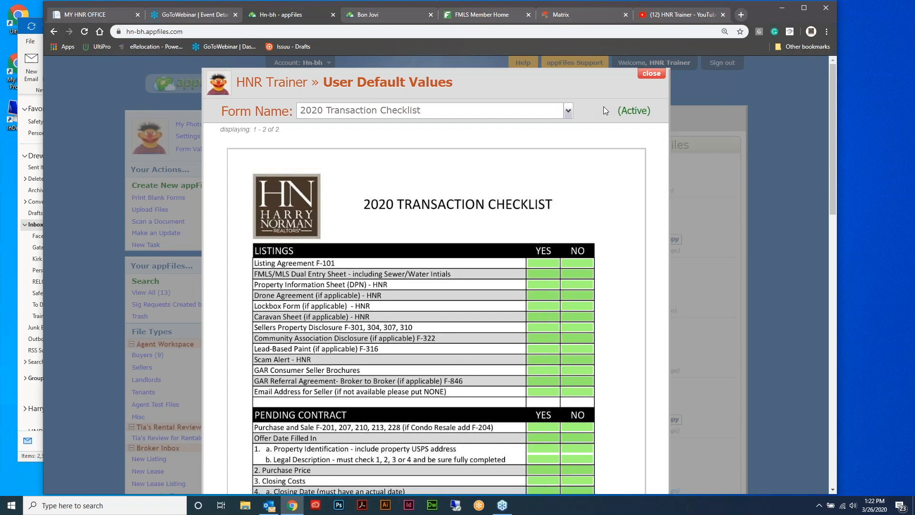
key(ctrl+Tab)
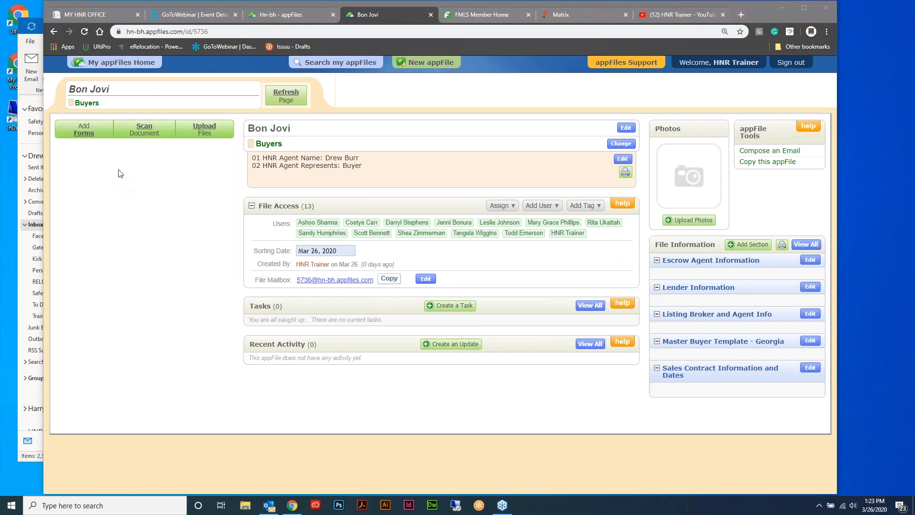
Search Add Forms for 'buyer' and add the F110 Exclusive Buyer Brokerage Agreement to Bon Jovi
click(81, 130)
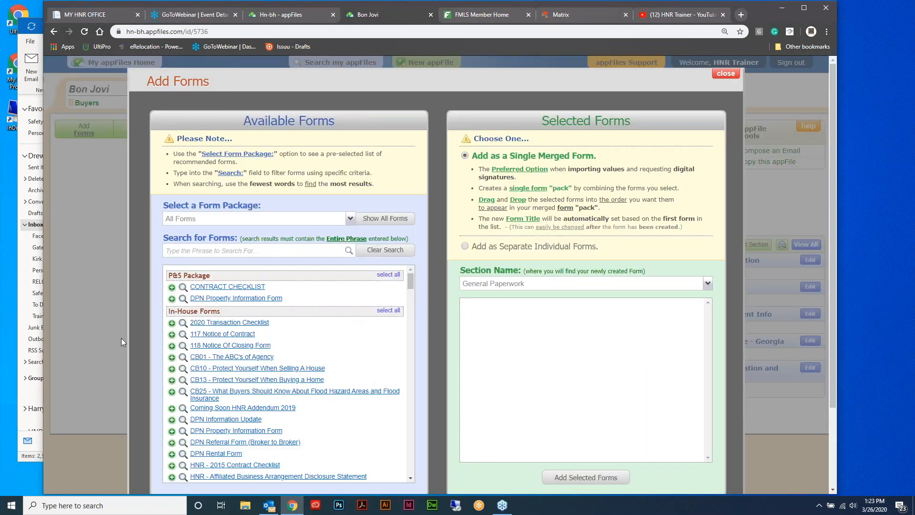
scroll(381, 315, down, 1)
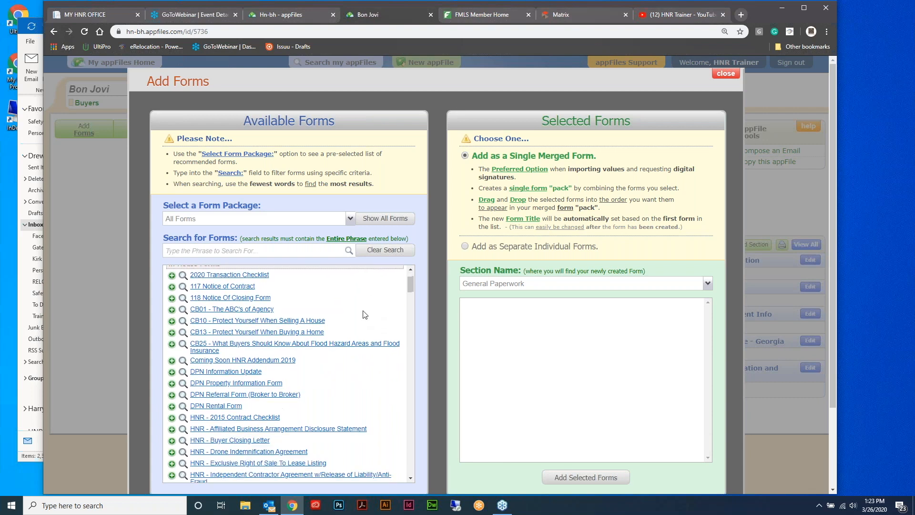
click(265, 253)
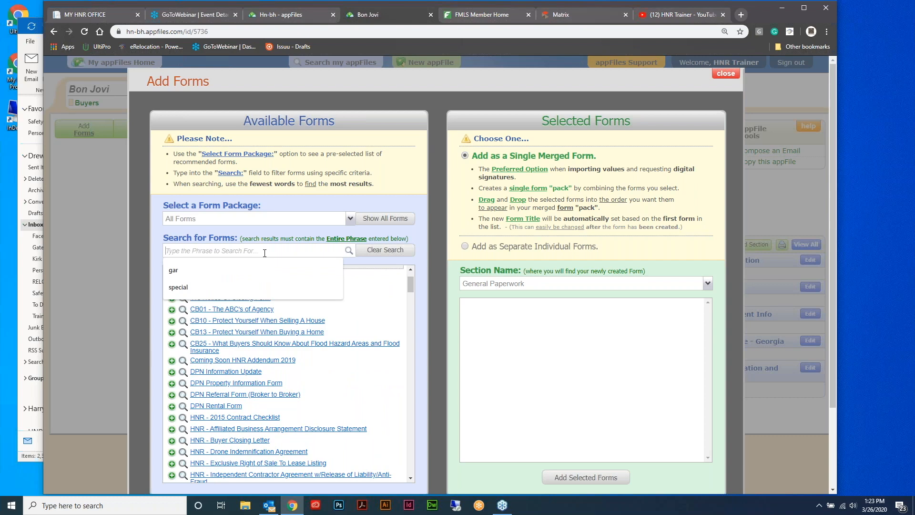
text(buyer)
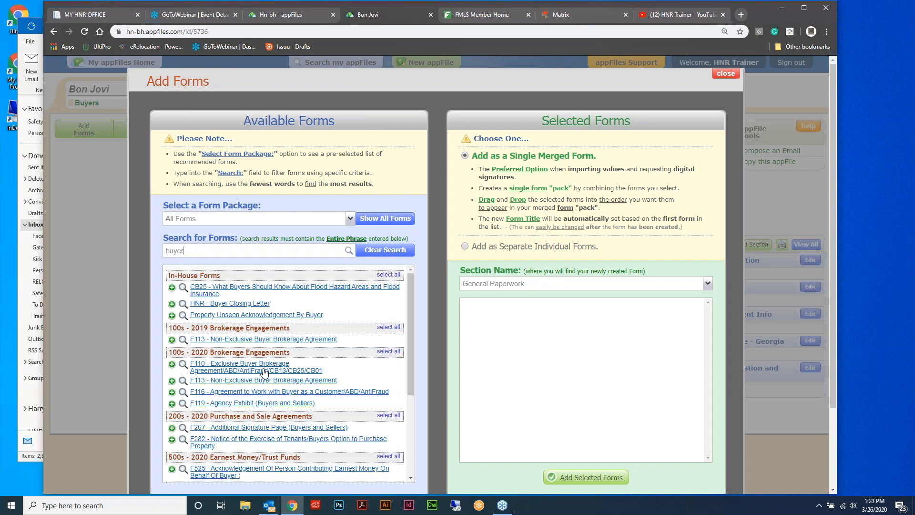
click(264, 371)
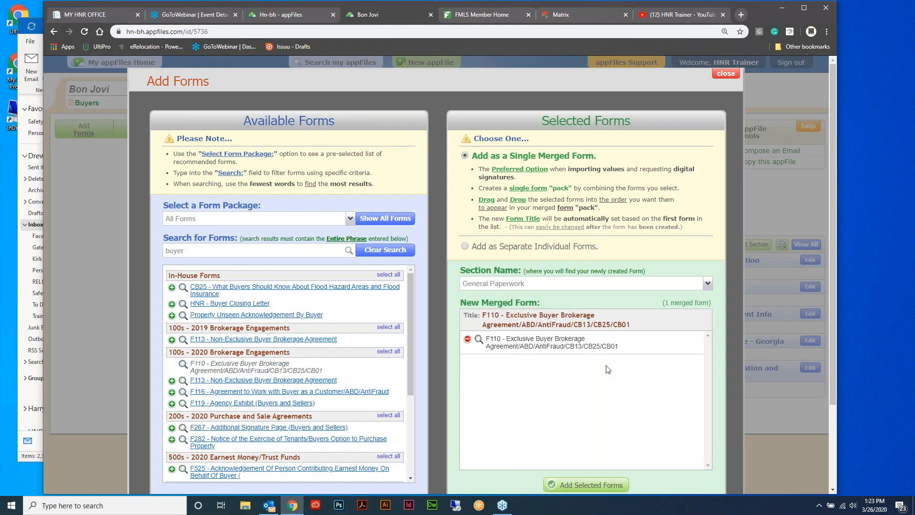
scroll(608, 370, down, 2)
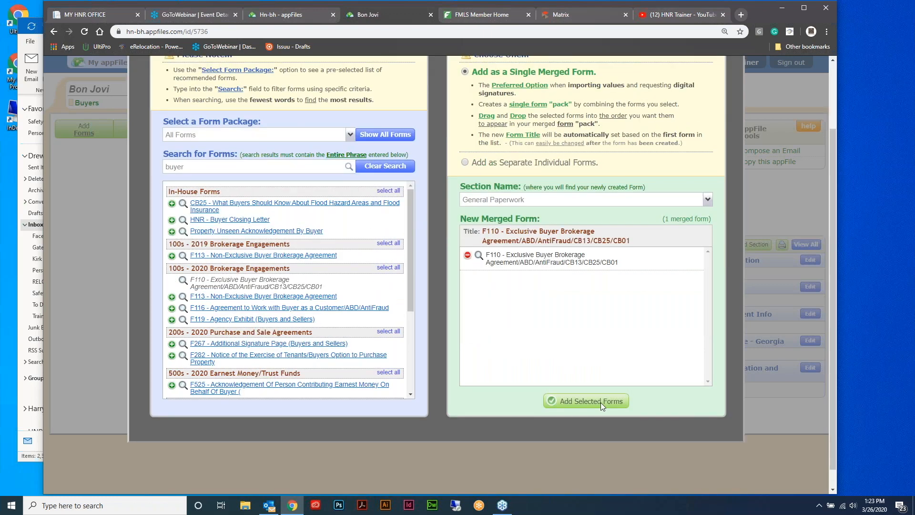
click(599, 401)
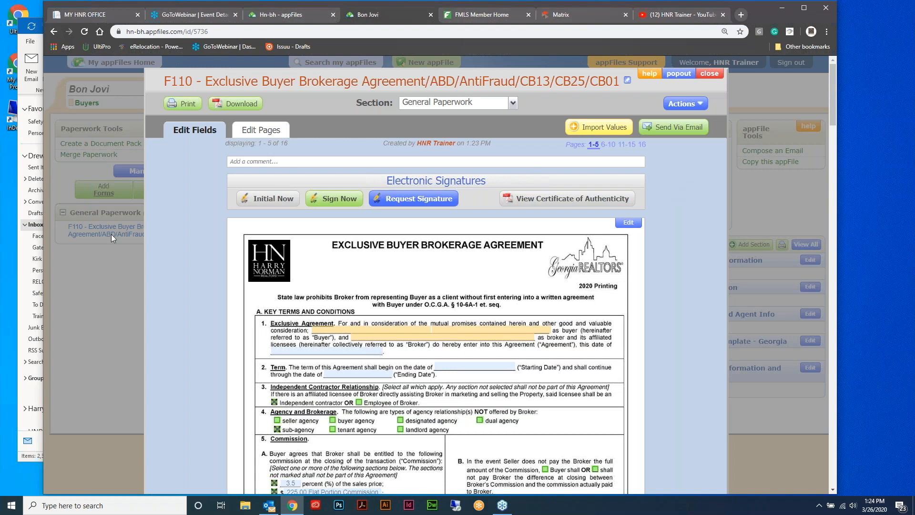
Show the F110 form's Request Signature instructions under Electronic Signatures
click(49, 302)
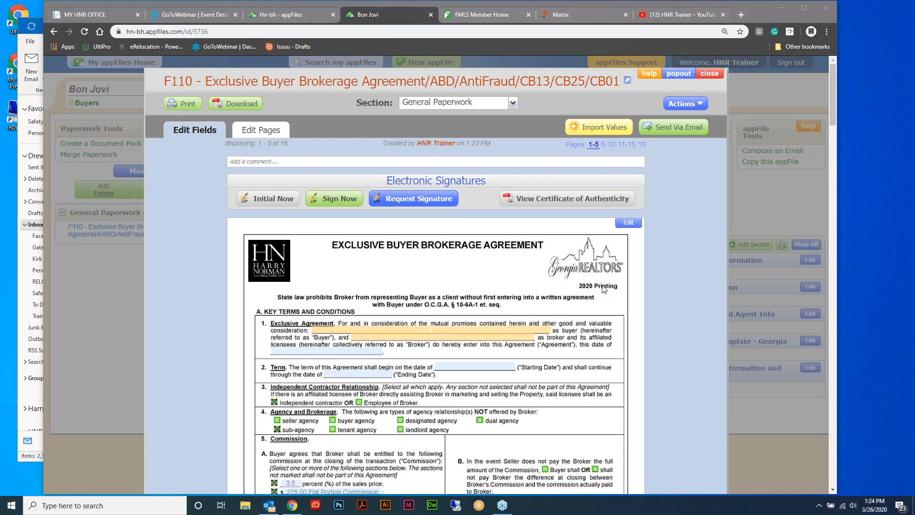
click(414, 199)
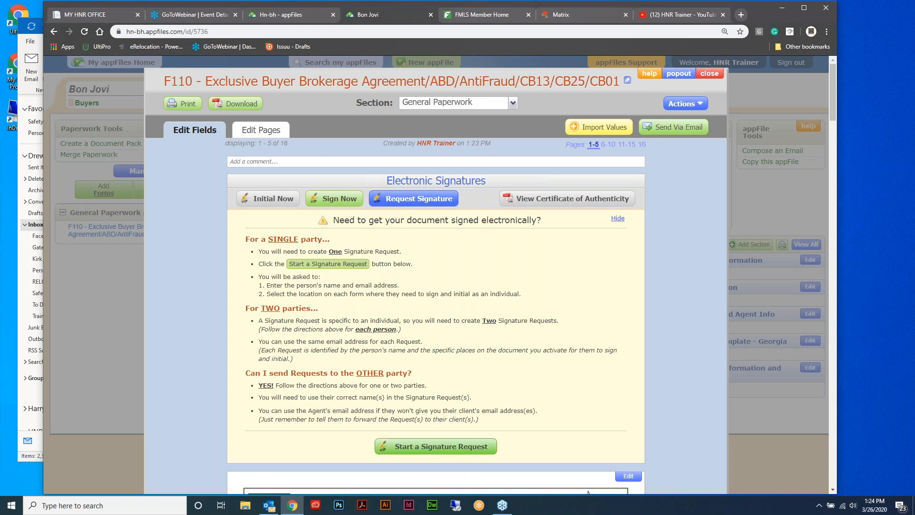
Start a signature request with the signer's full name, enable Buyer Signature, and proceed to client-editable fields
click(440, 447)
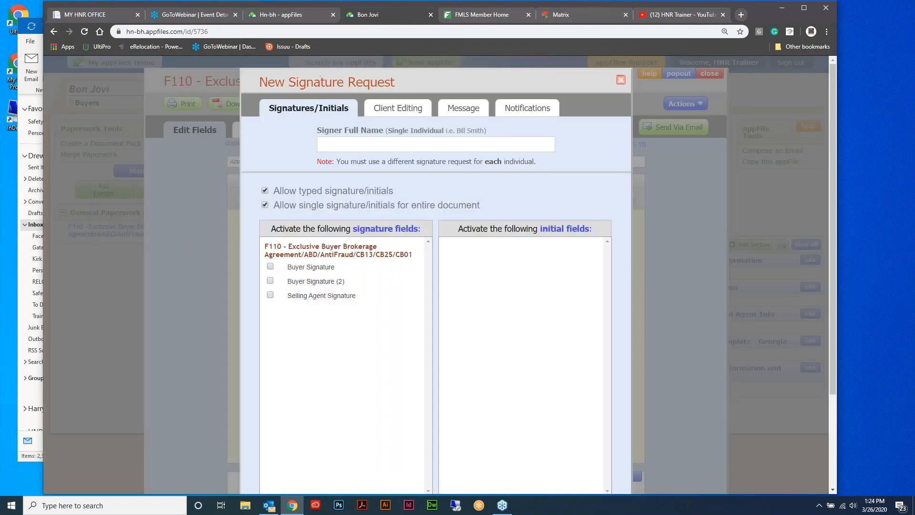
click(397, 146)
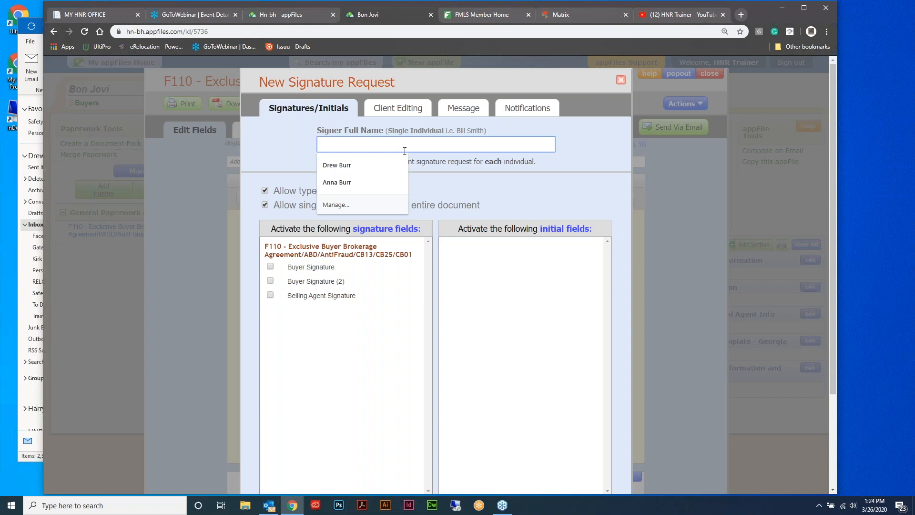
text(Bon Jovi)
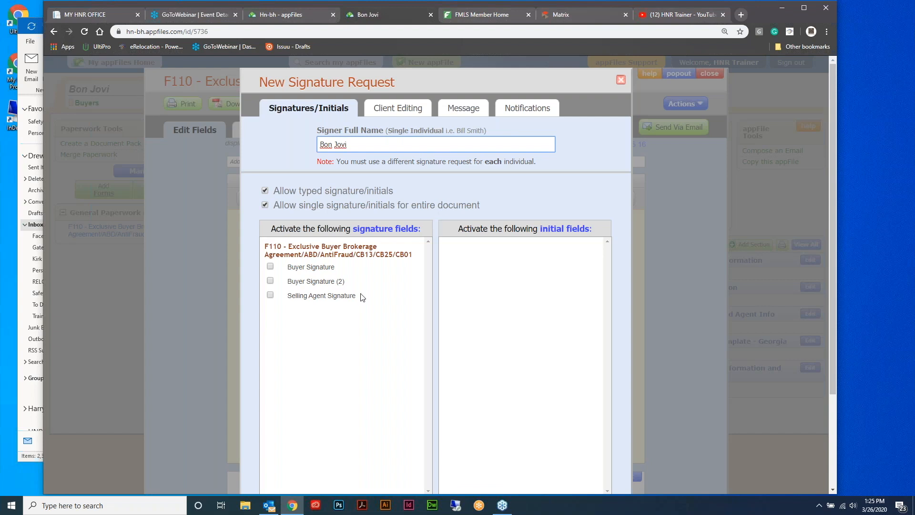
click(270, 267)
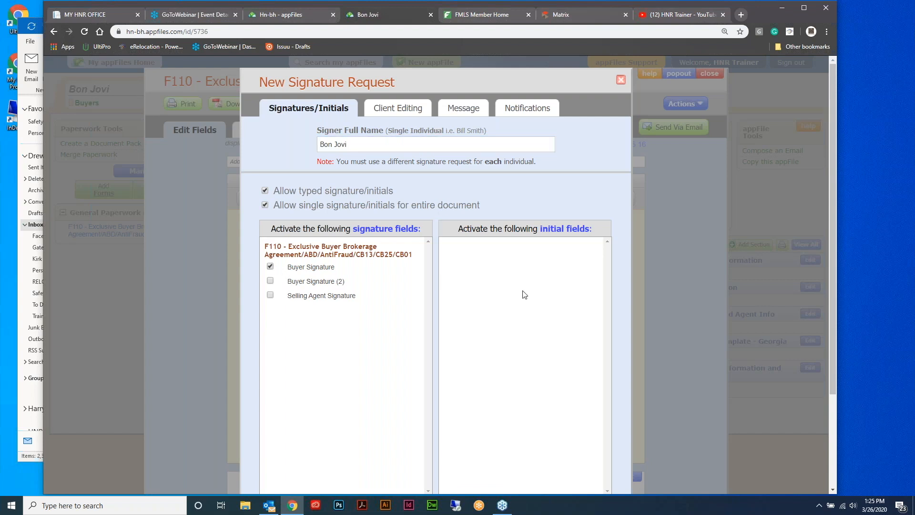
scroll(568, 277, down, 3)
click(589, 397)
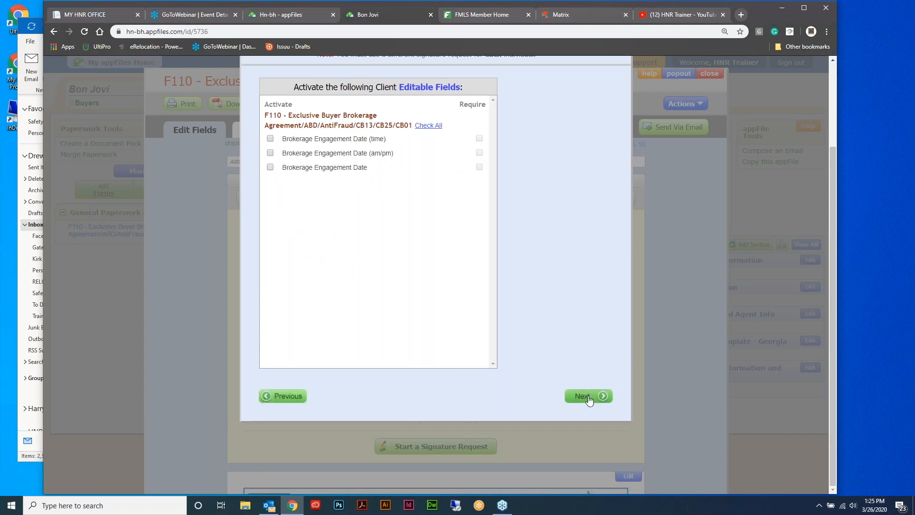
Leave the Brokerage Engagement Date boxes unchecked and continue to the Message step
scroll(562, 329, up, 3)
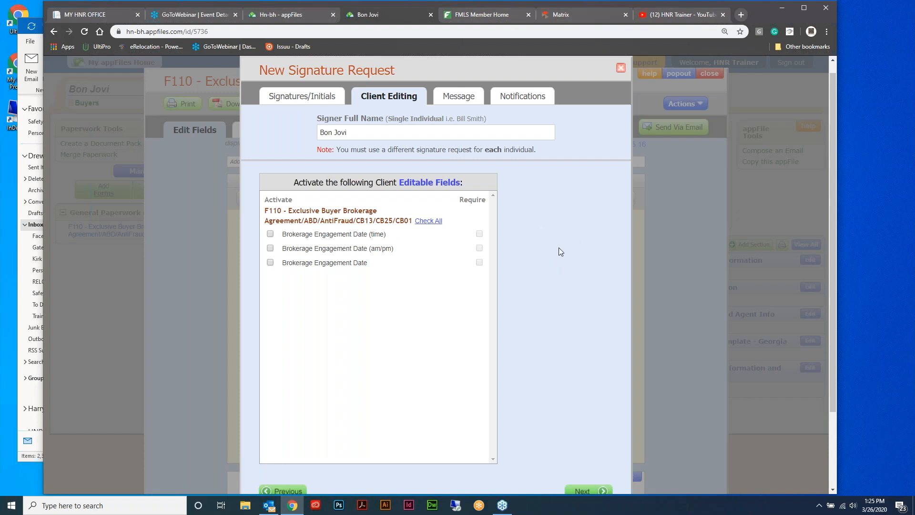
scroll(562, 249, down, 1)
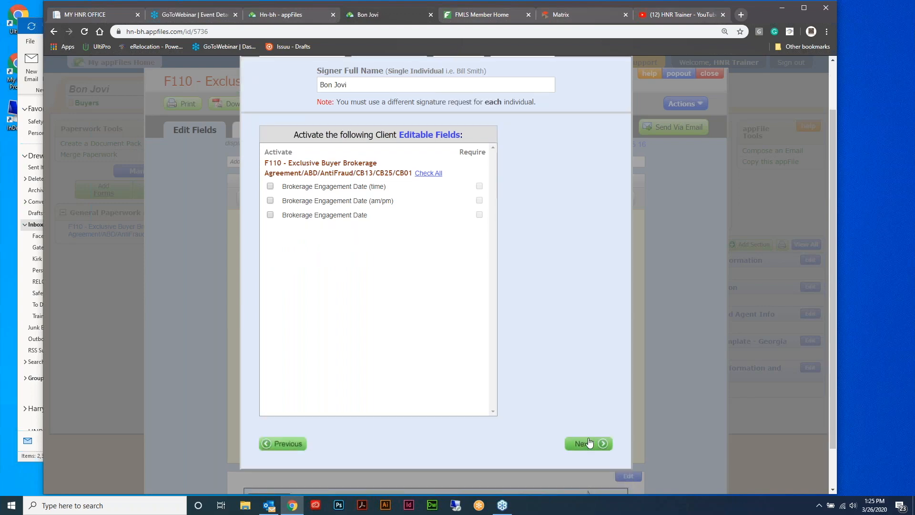
click(590, 443)
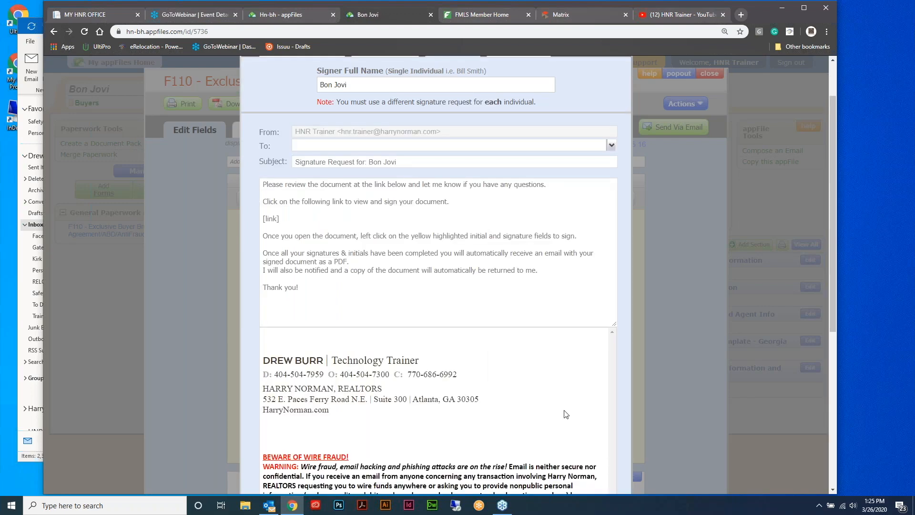
Review the default message, selecting the first two paragraphs and the [link] placeholder
scroll(534, 350, up, 1)
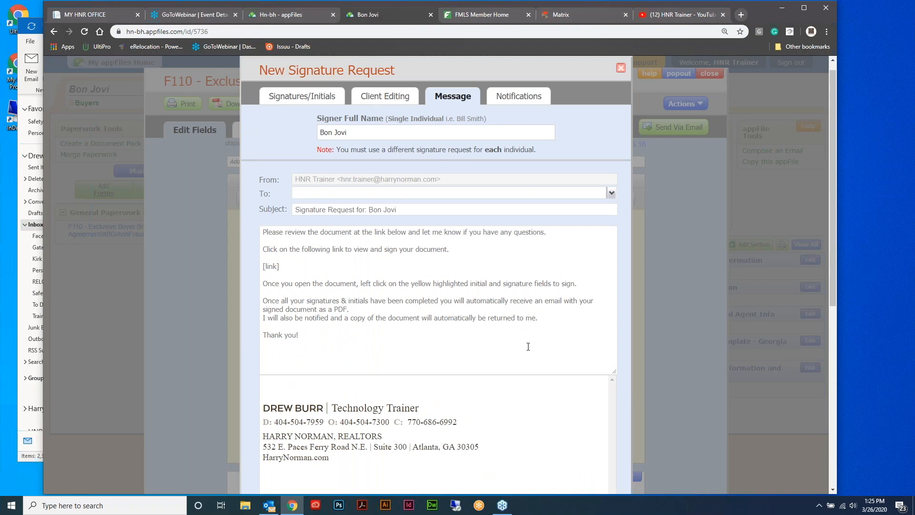
click(453, 250)
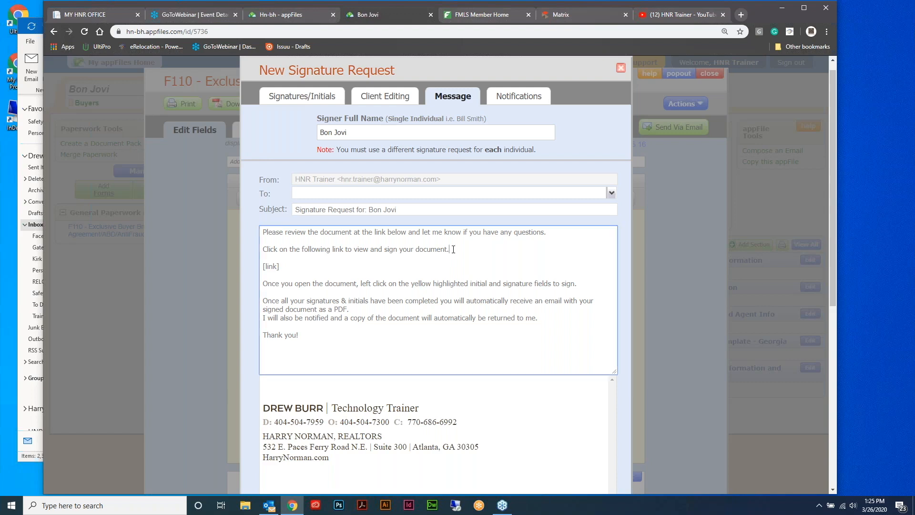
drag(453, 249, 263, 231)
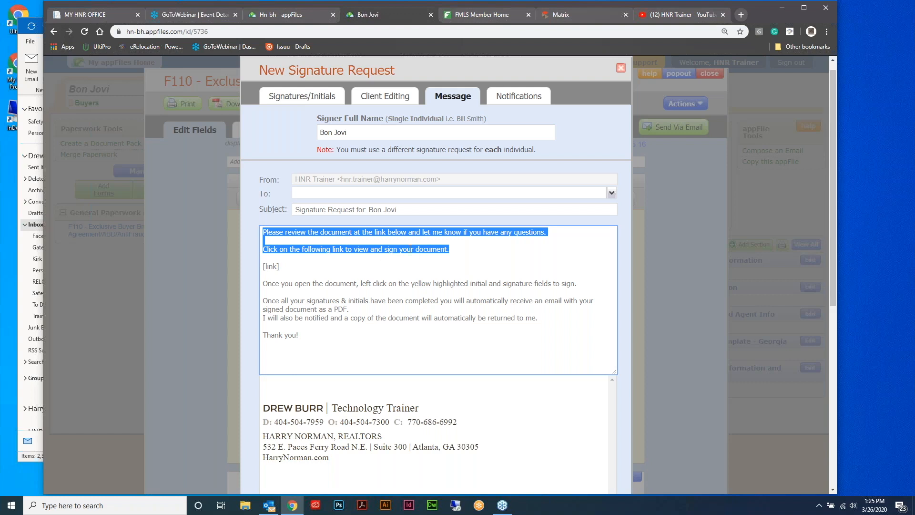
drag(263, 266, 284, 268)
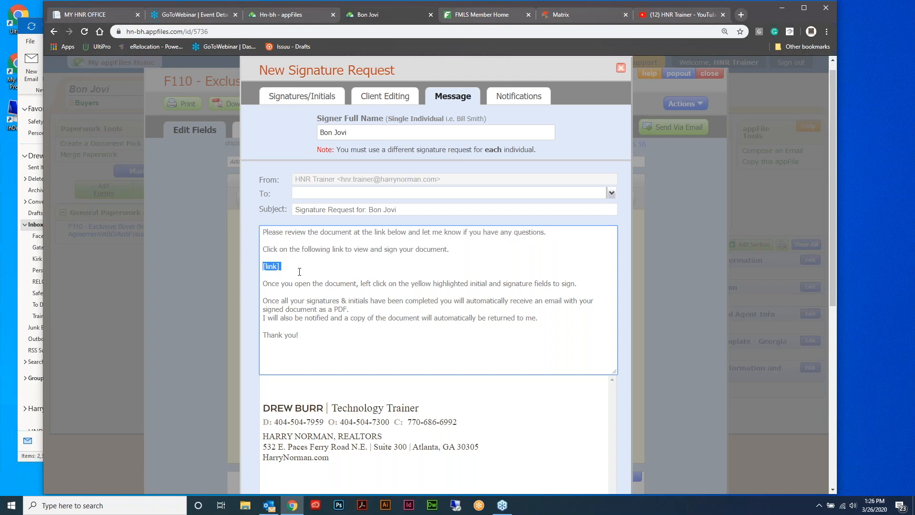
Enter the recipient's e-mail address in the To field
click(334, 194)
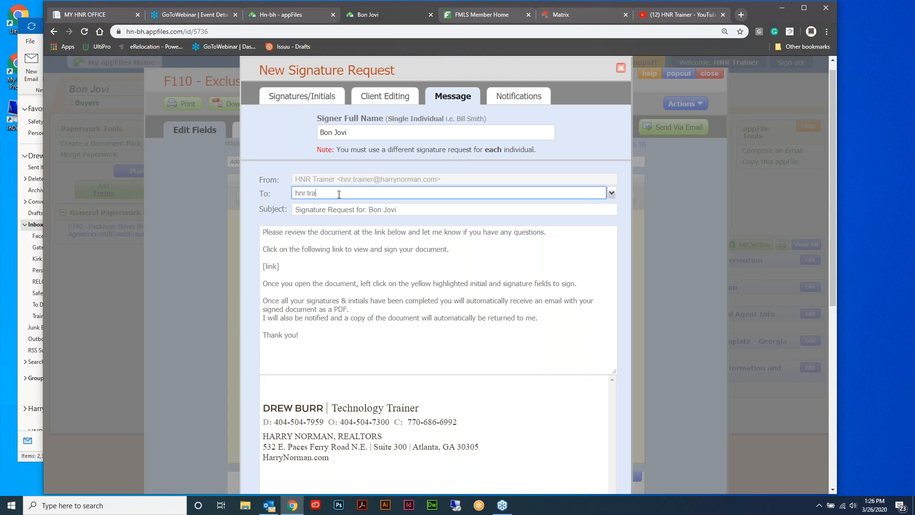
scroll(477, 252, down, 7)
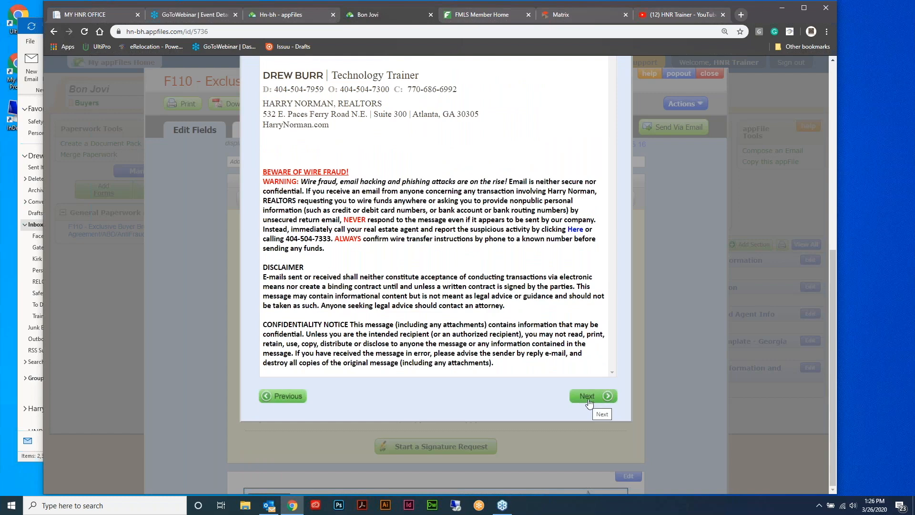
Keep the user checked for completion notifications and send the F110 signature request
click(587, 397)
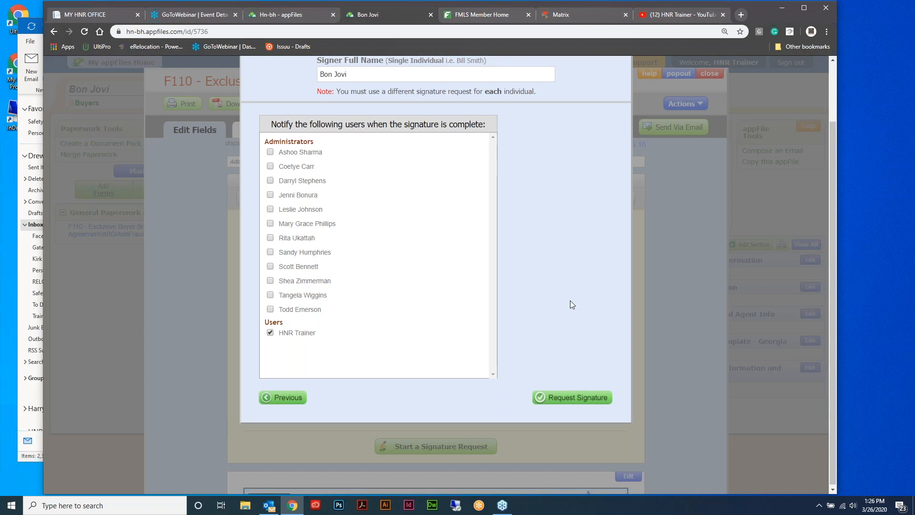
scroll(570, 301, up, 1)
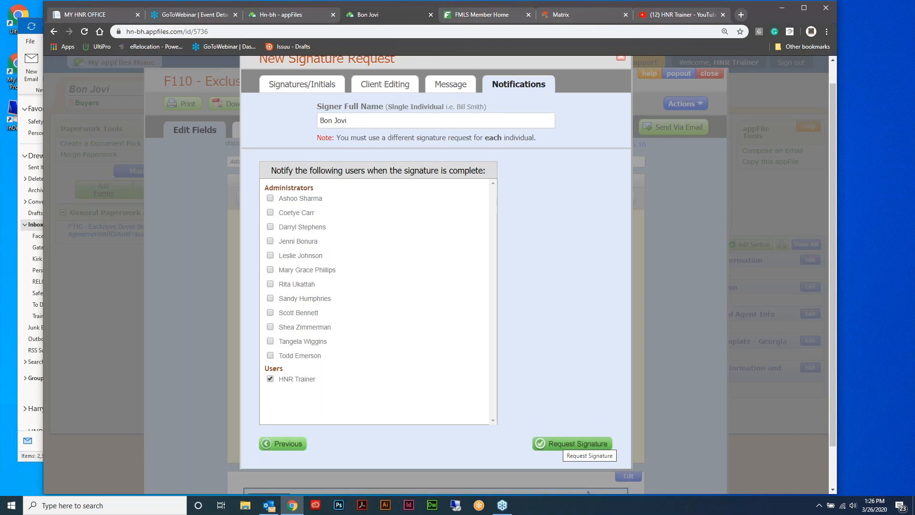
click(574, 443)
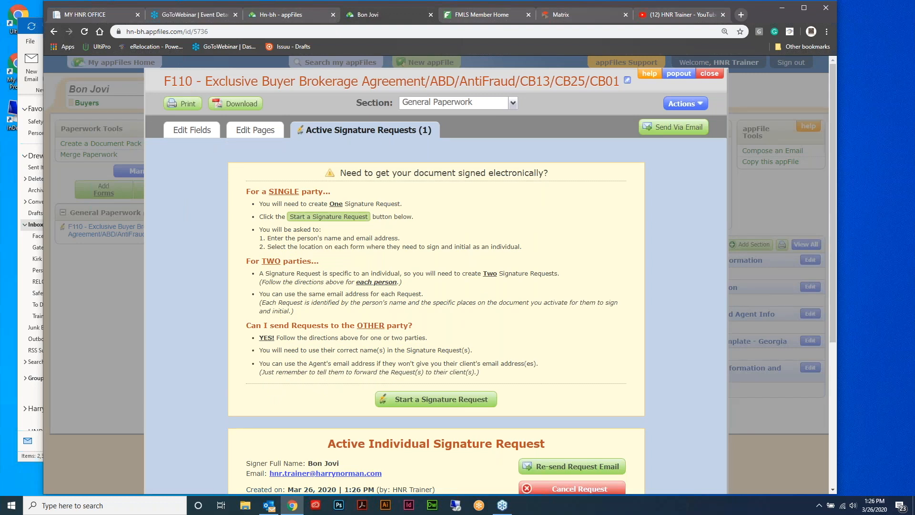
Close the F110 document window to return to the Bon Jovi appFile page
click(35, 302)
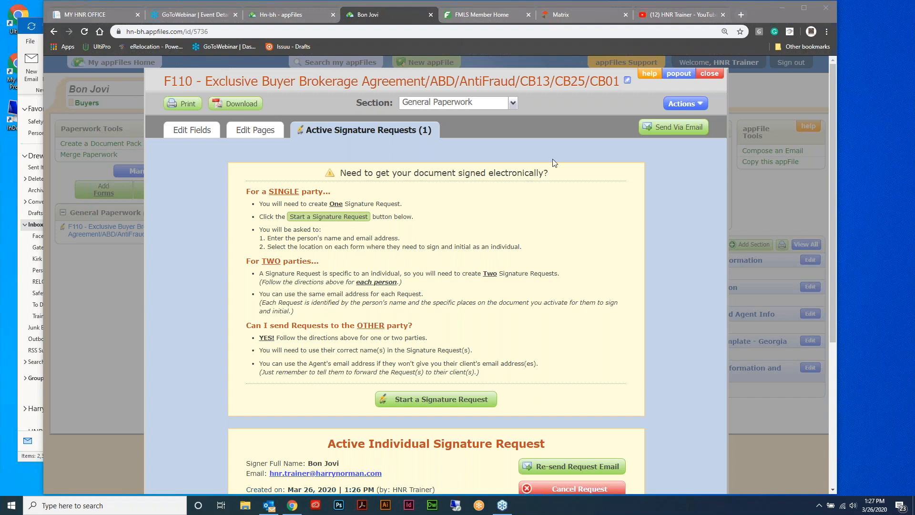
click(715, 76)
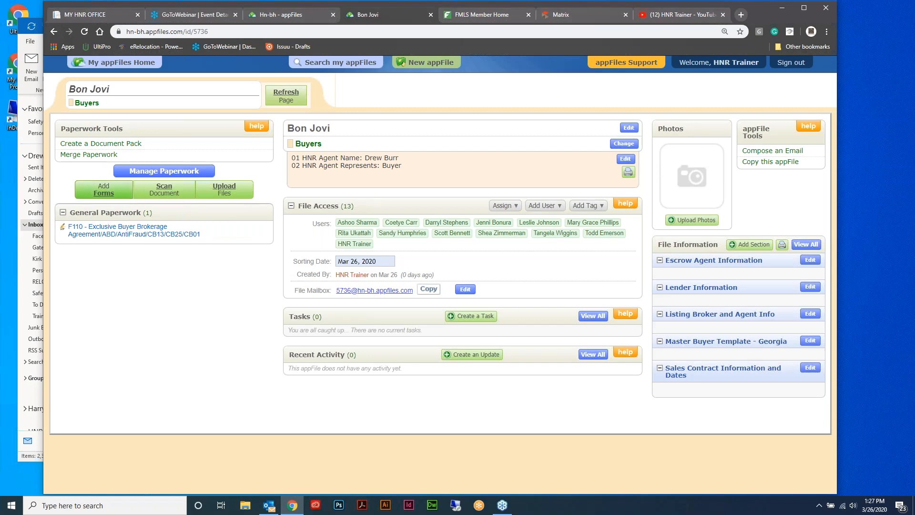
In Add Forms, search 'purchase' and queue F201 Purchase and Sale Agreement
click(103, 190)
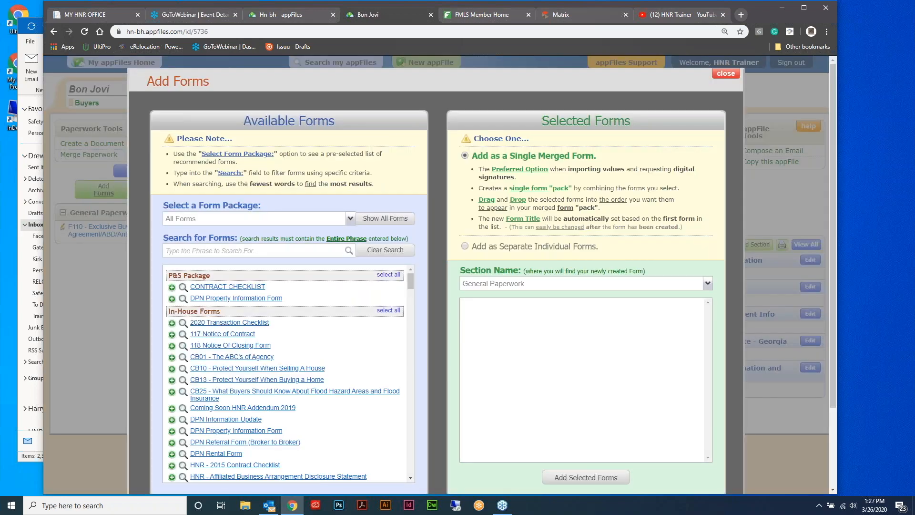
click(242, 252)
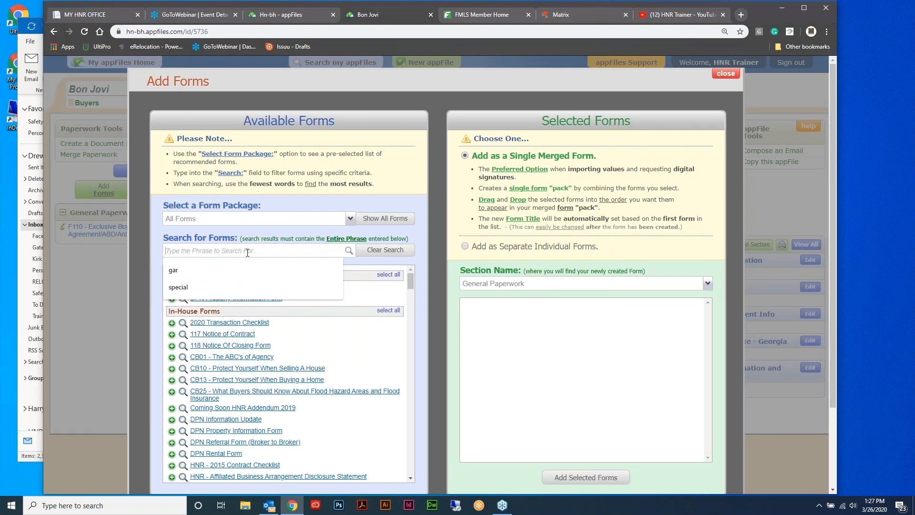
text(purchase)
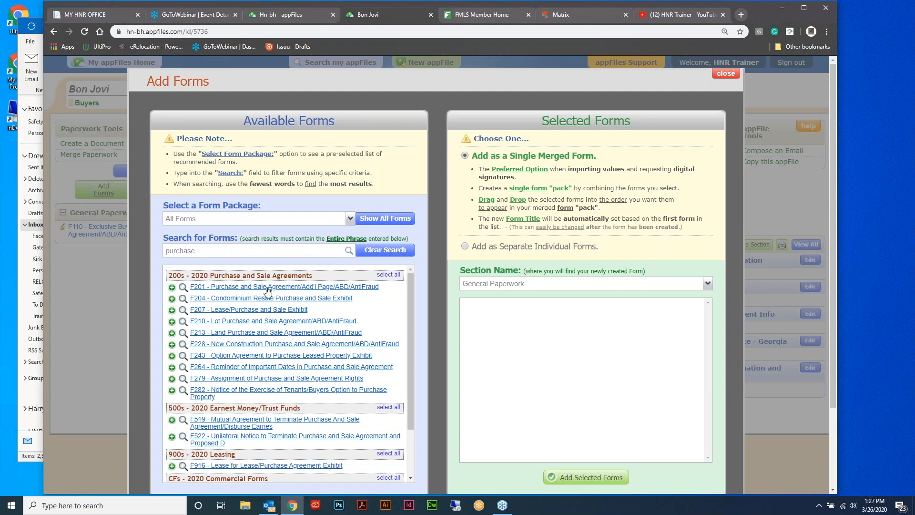
click(268, 288)
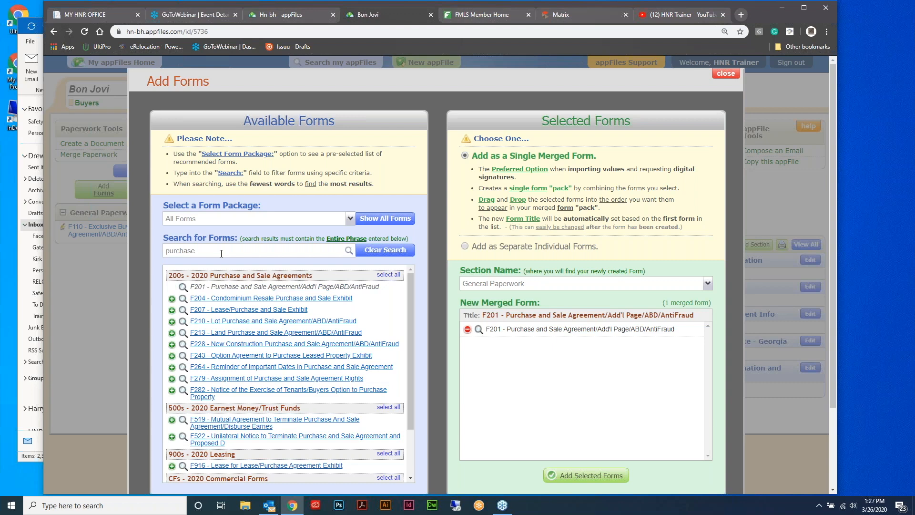
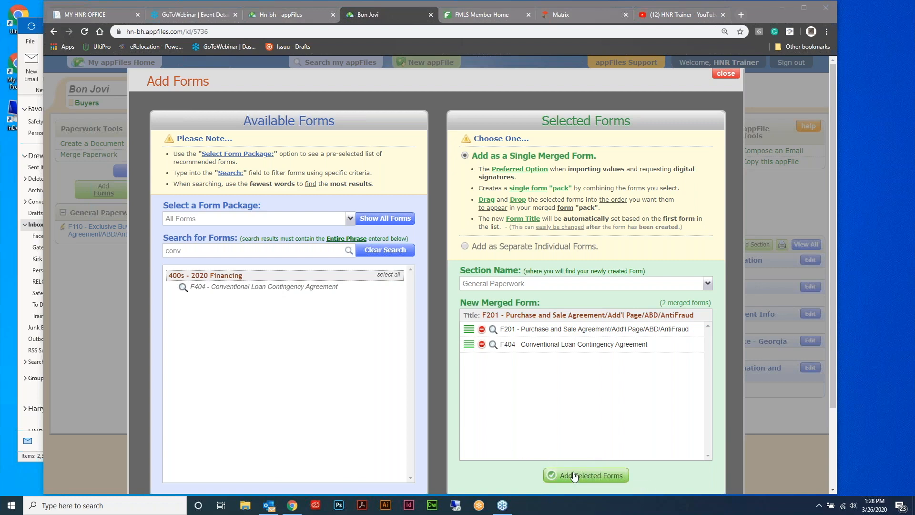
Add the merged F201/F404 forms to General Paperwork, opening F201 for editing
click(578, 477)
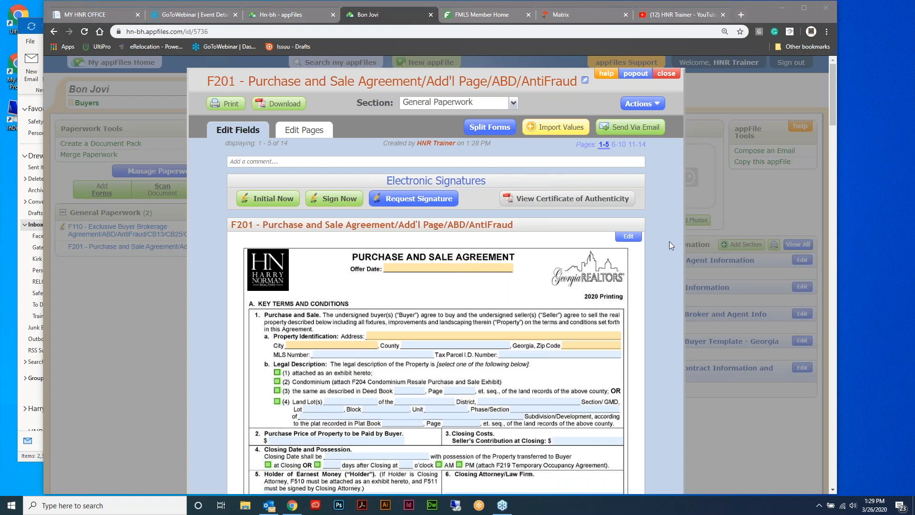
Import the 11 selling broker and agent values from the F110 form into F201
click(554, 133)
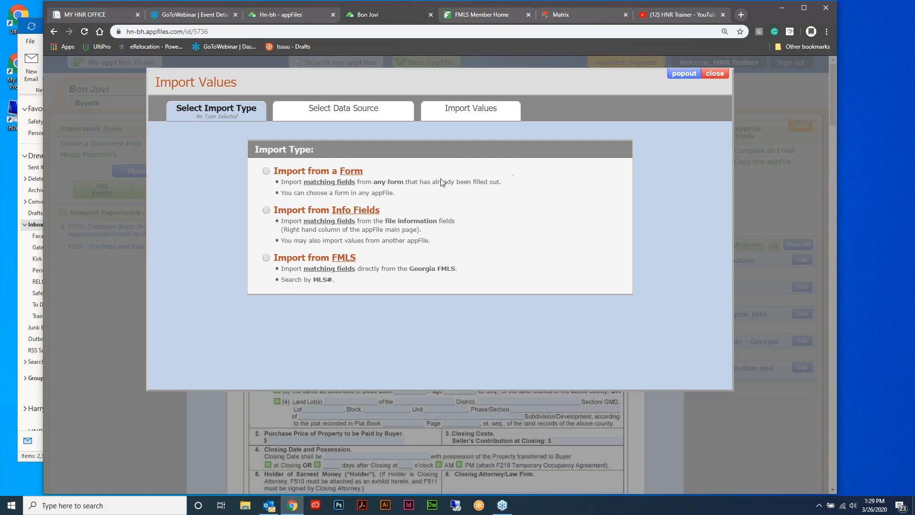
click(266, 171)
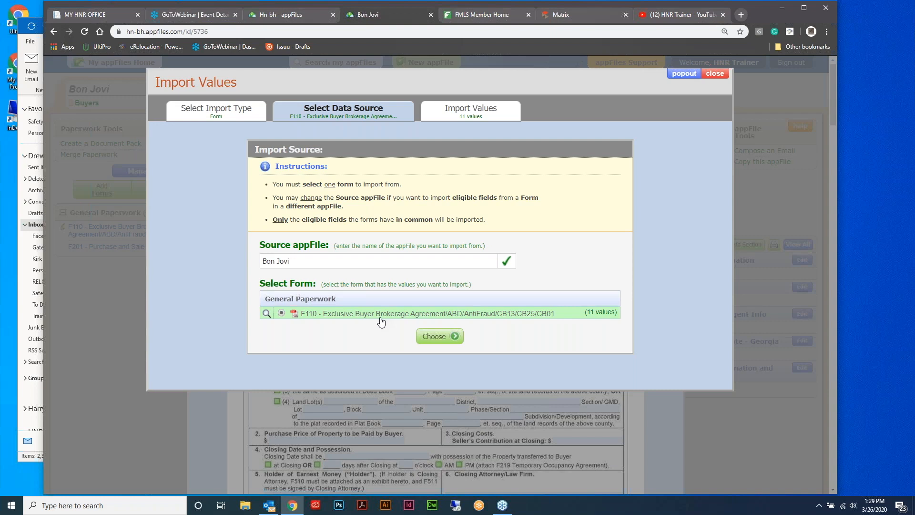
click(442, 337)
click(442, 337)
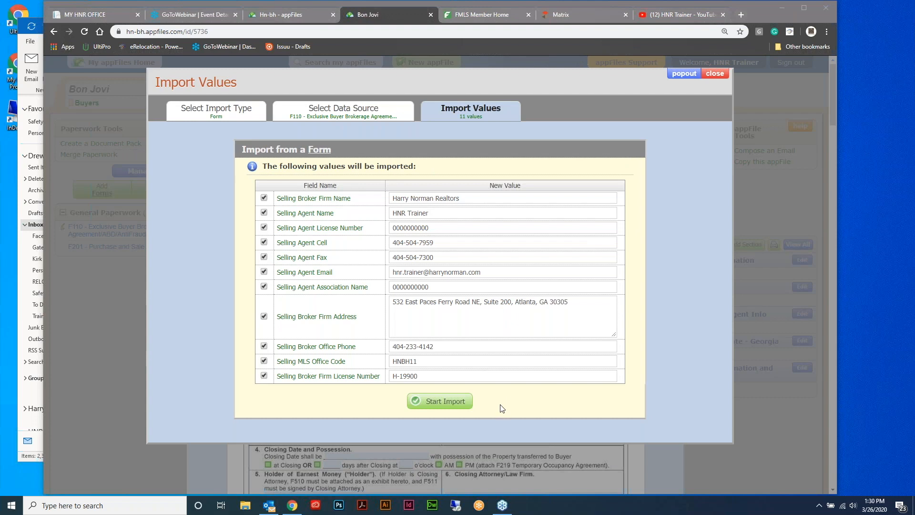
click(460, 405)
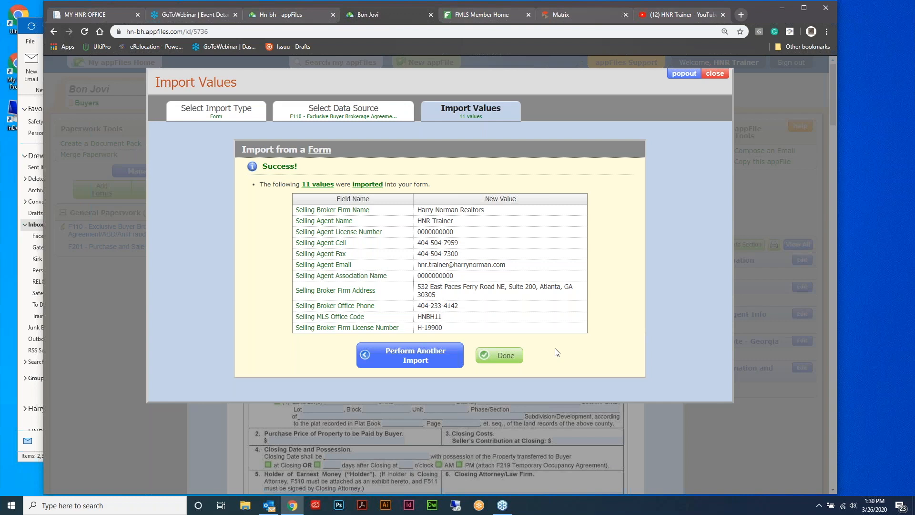
click(409, 355)
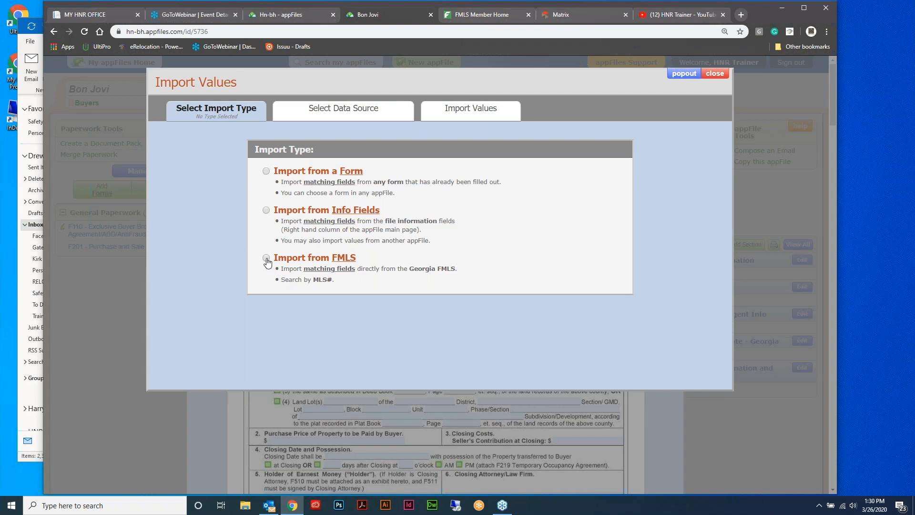
Choose Georgia FMLS as the import source and switch to the FMLS Member Home tab
click(266, 258)
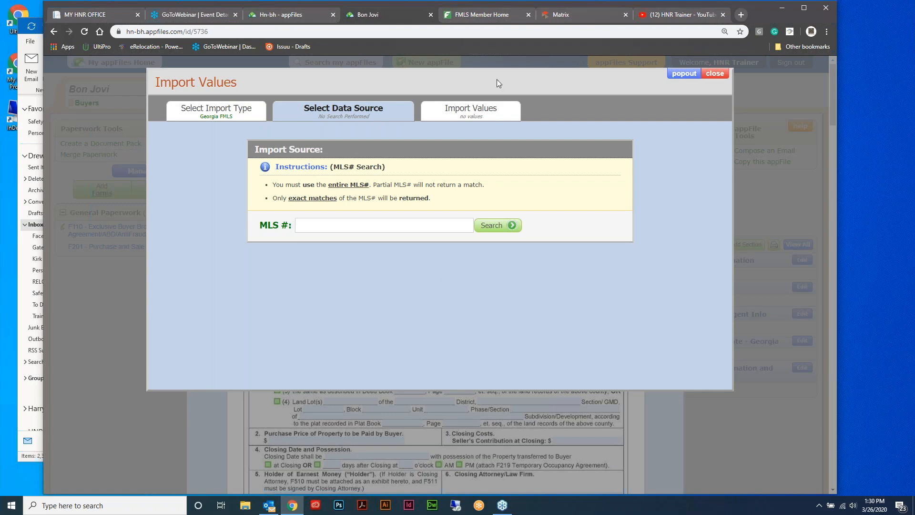
click(488, 16)
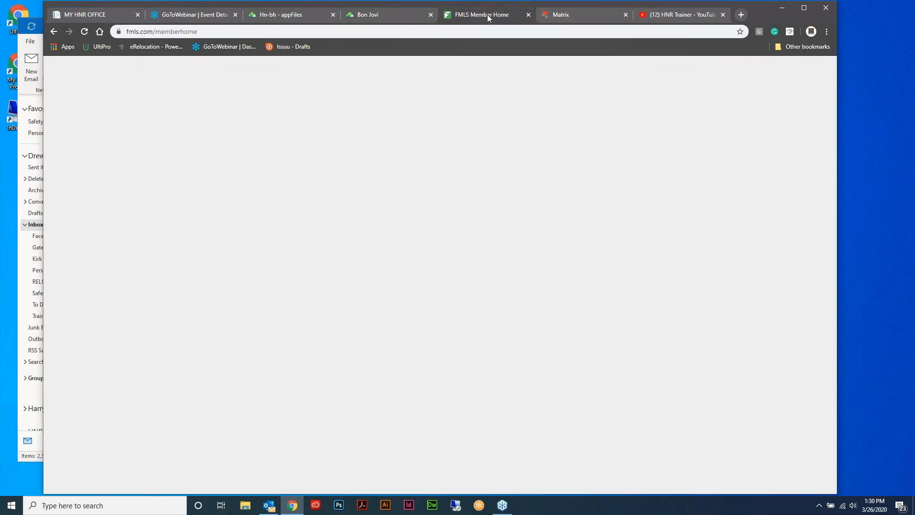
click(576, 16)
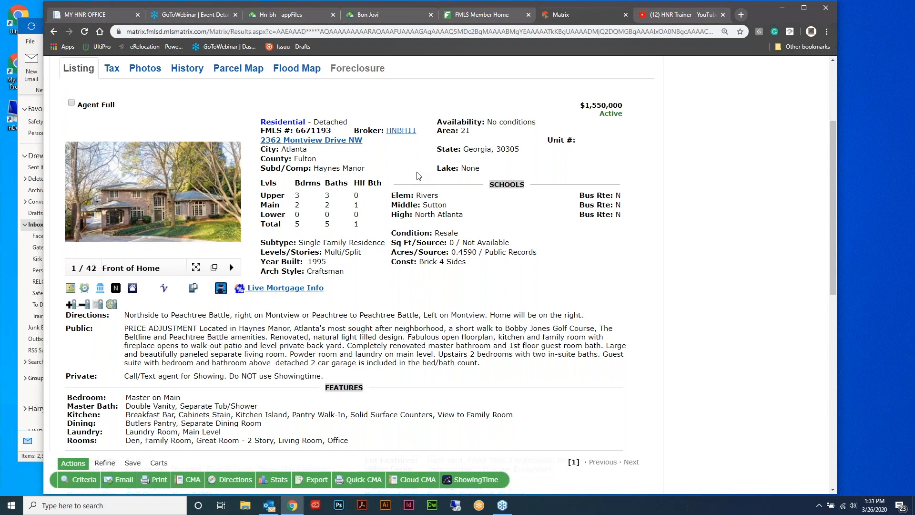
click(22, 309)
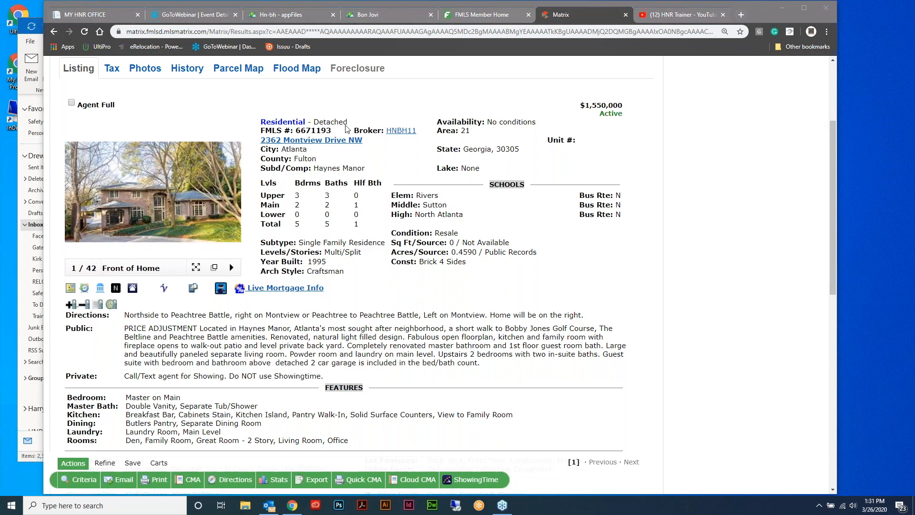
drag(332, 130, 295, 131)
right_click(316, 134)
click(332, 139)
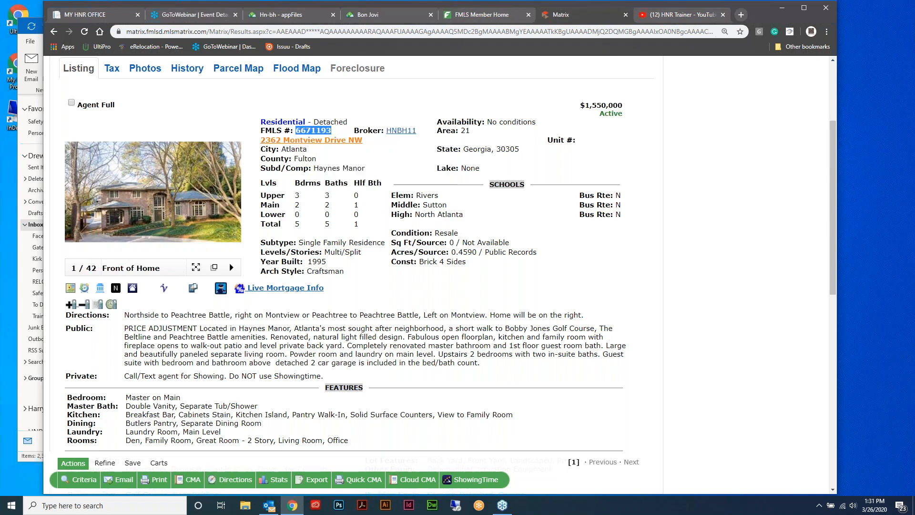
click(370, 15)
click(323, 226)
Search MLS 6671193 and import its 24 property values into F201, accepting the disclaimer
key(ctrl+v)
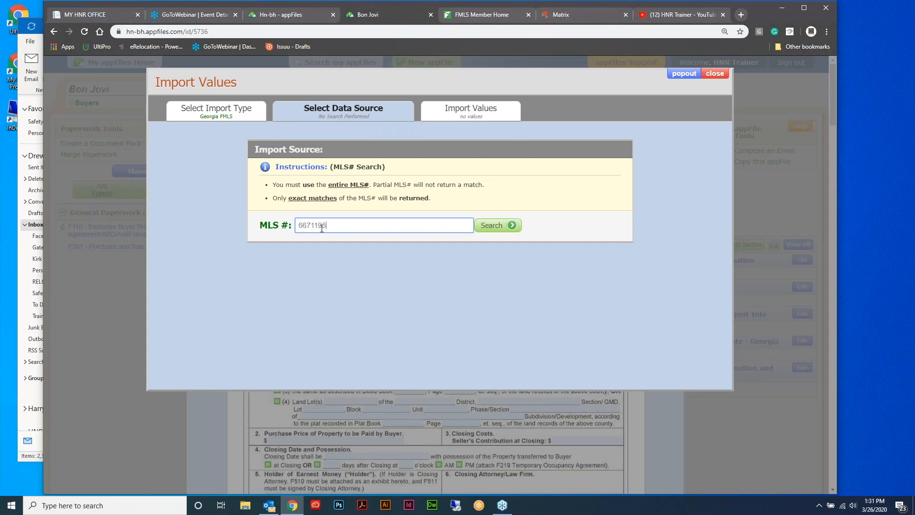
click(498, 225)
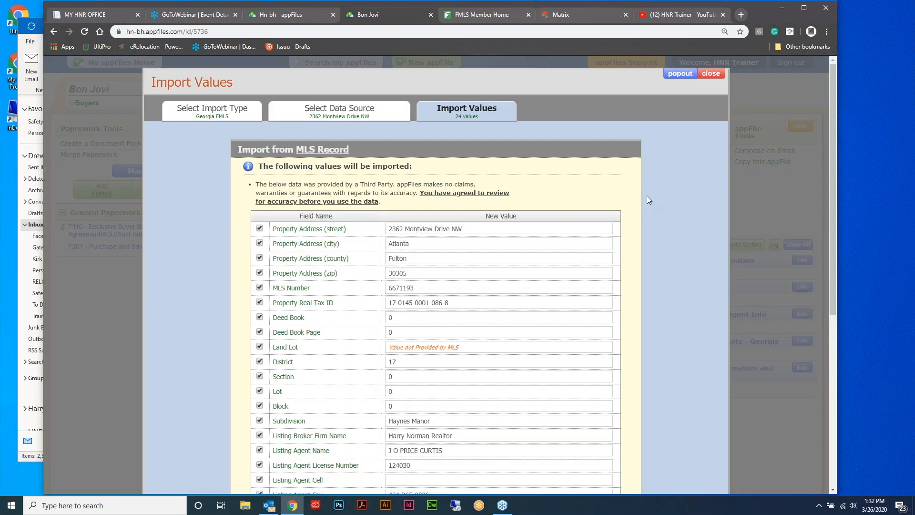
scroll(638, 184, down, 1)
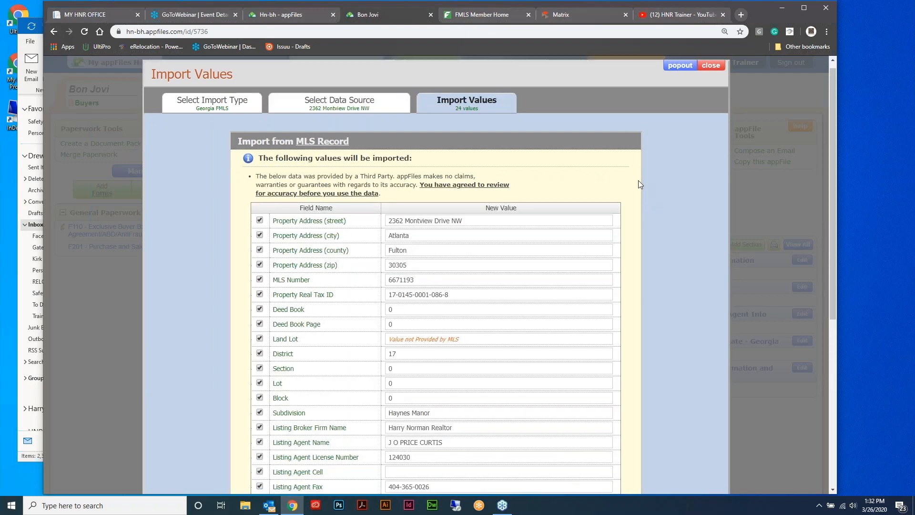
scroll(638, 184, down, 3)
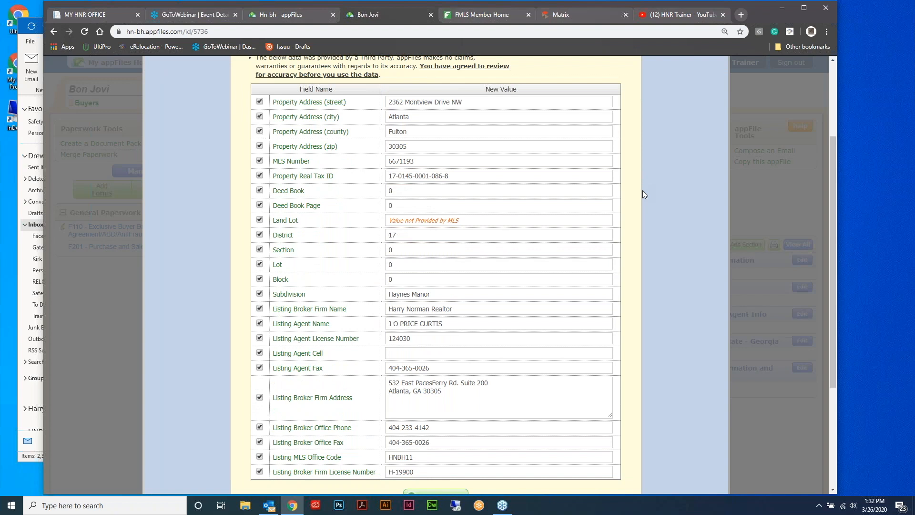
scroll(643, 190, down, 1)
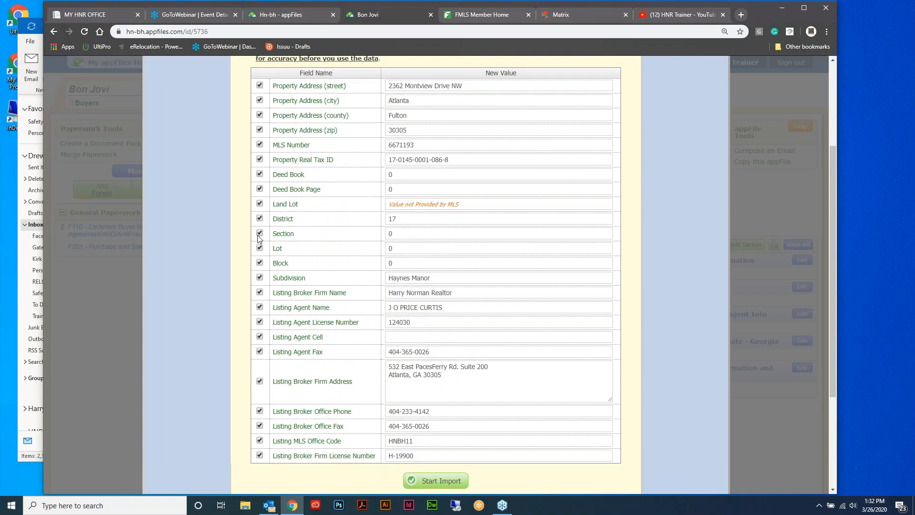
scroll(676, 196, up, 1)
scroll(675, 197, down, 3)
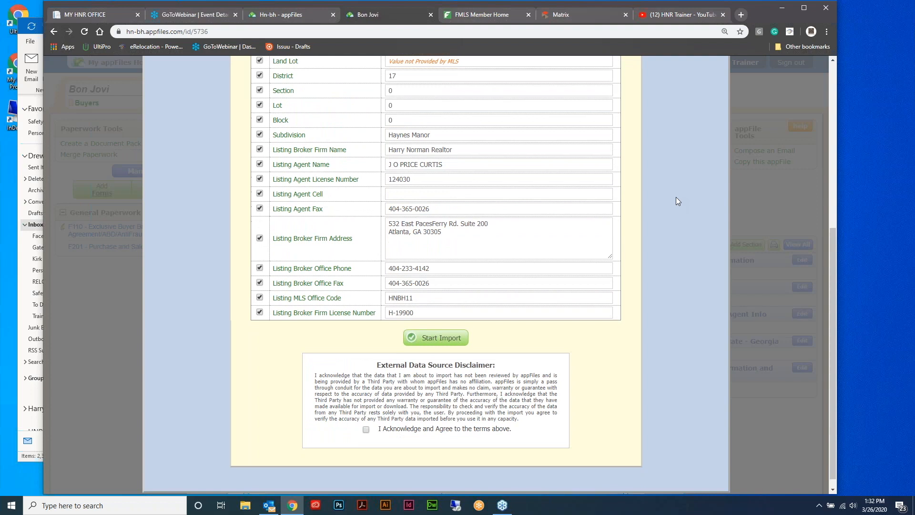
click(366, 430)
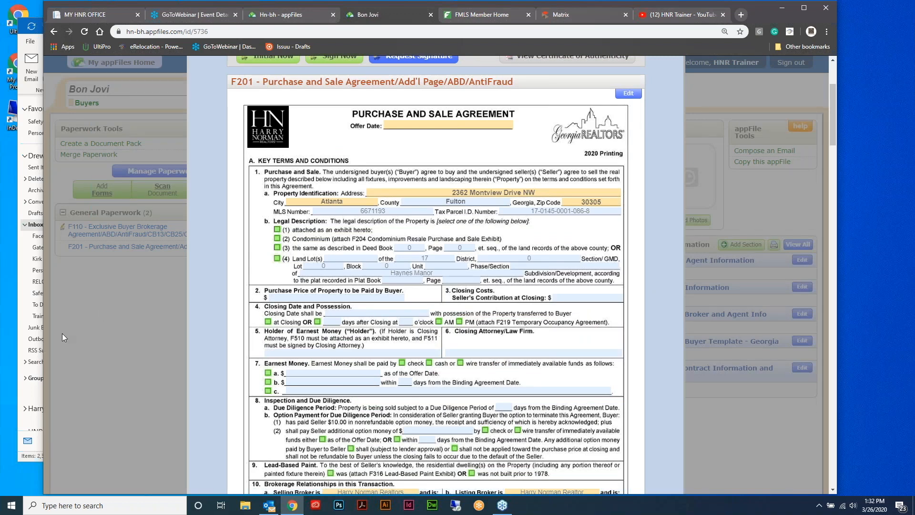
Scroll through the filled F201 pages to review the imported property details
click(92, 298)
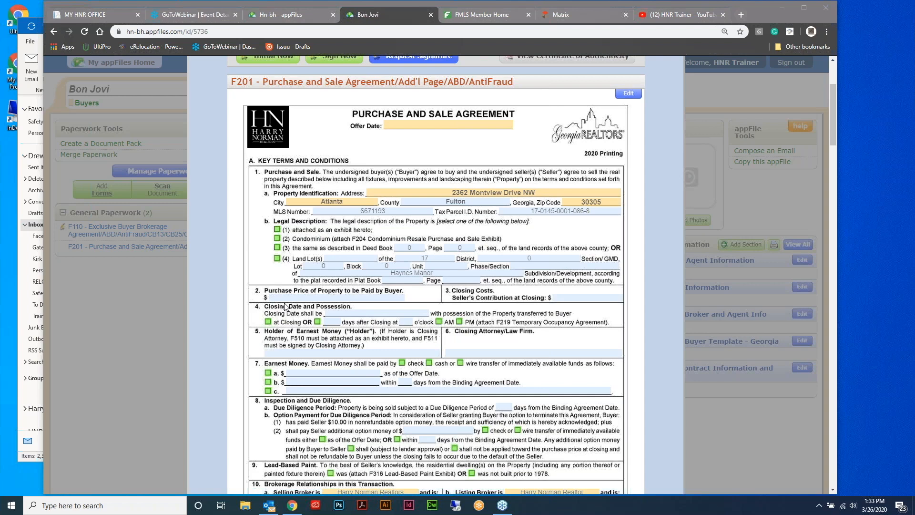
scroll(683, 238, up, 3)
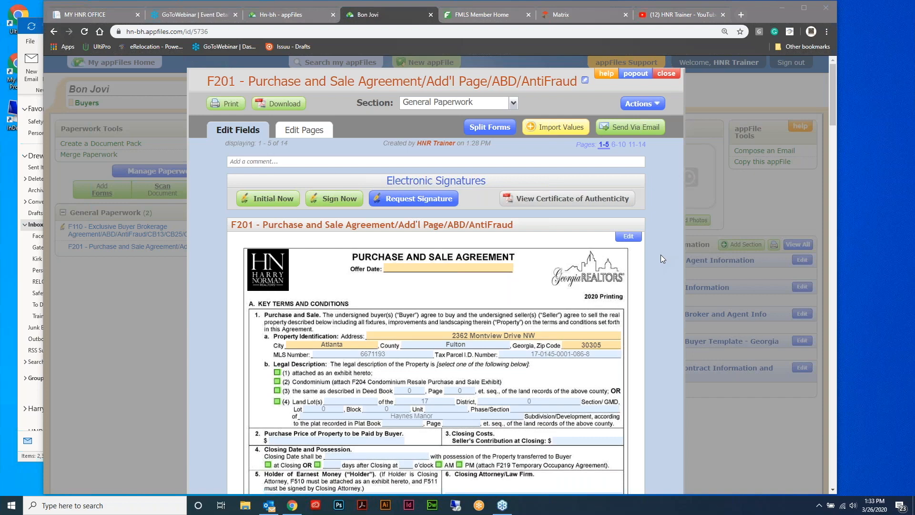
scroll(655, 238, down, 10)
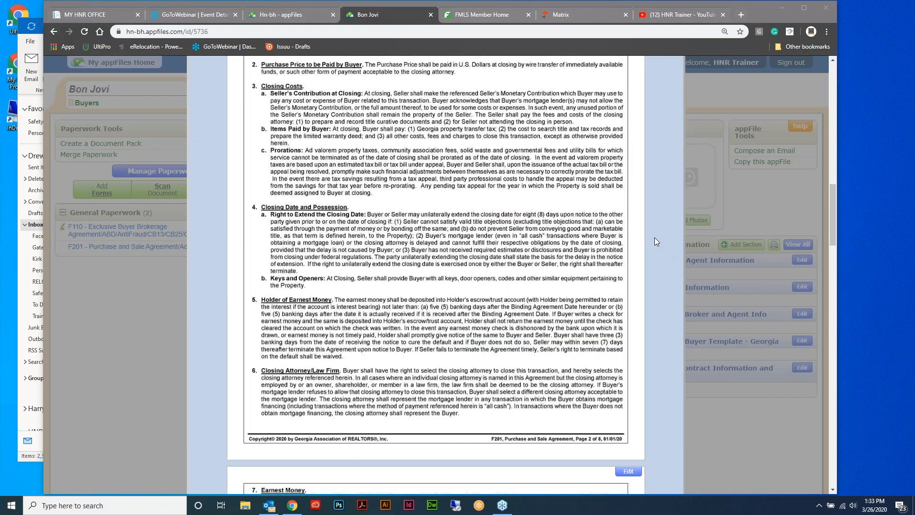
scroll(652, 238, up, 15)
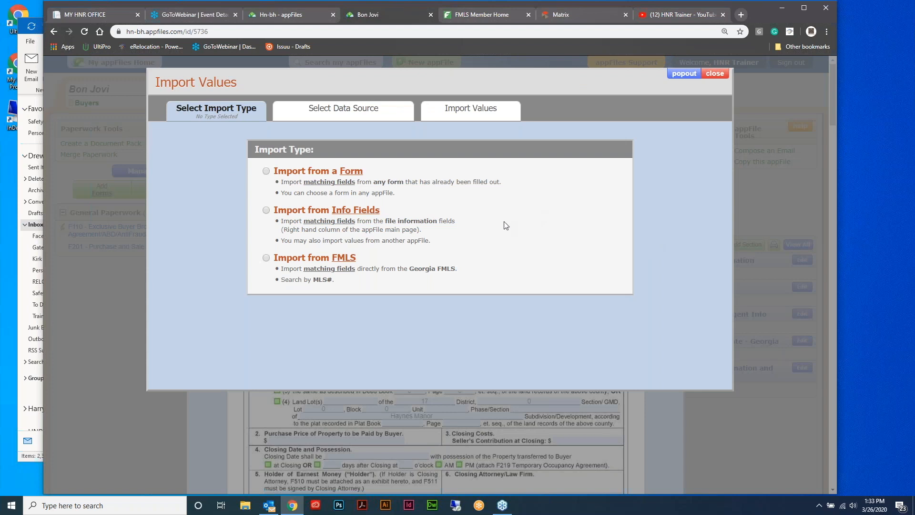
Choose Import from a Form, listing F110 from the Bon Jovi appFile with 11 values
click(266, 172)
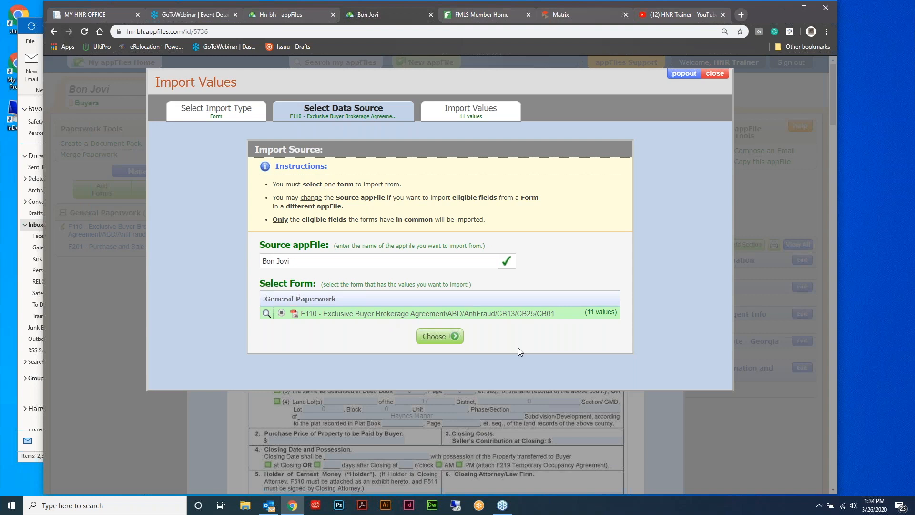
Switch the import type to FMLS and search MLS number 6671193
click(238, 115)
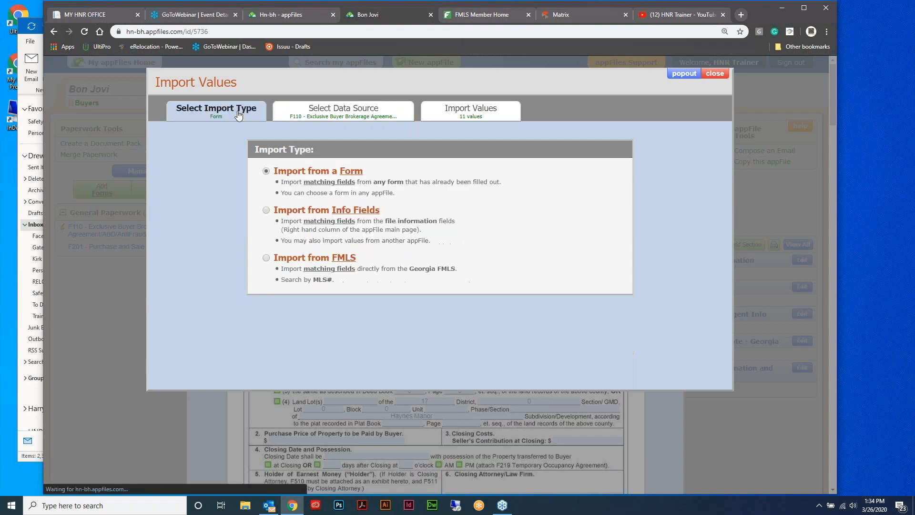
click(266, 258)
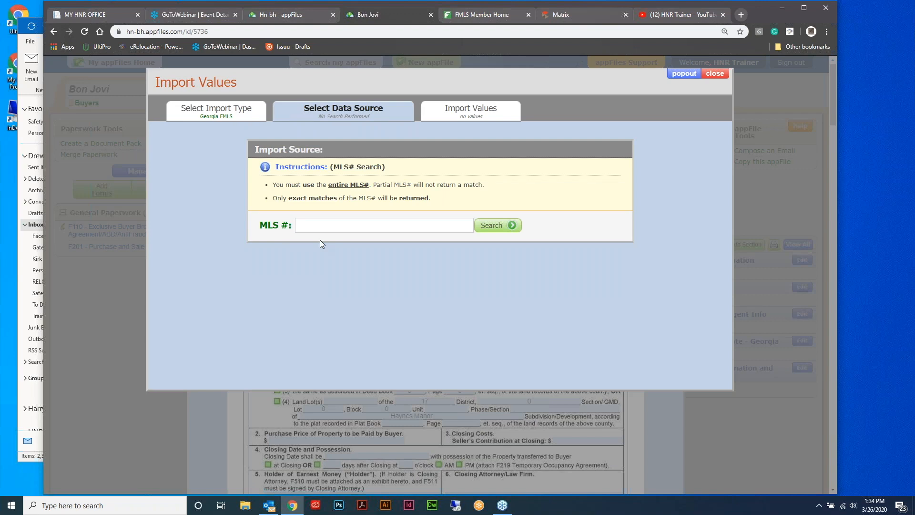
click(336, 228)
text(6671193)
click(498, 226)
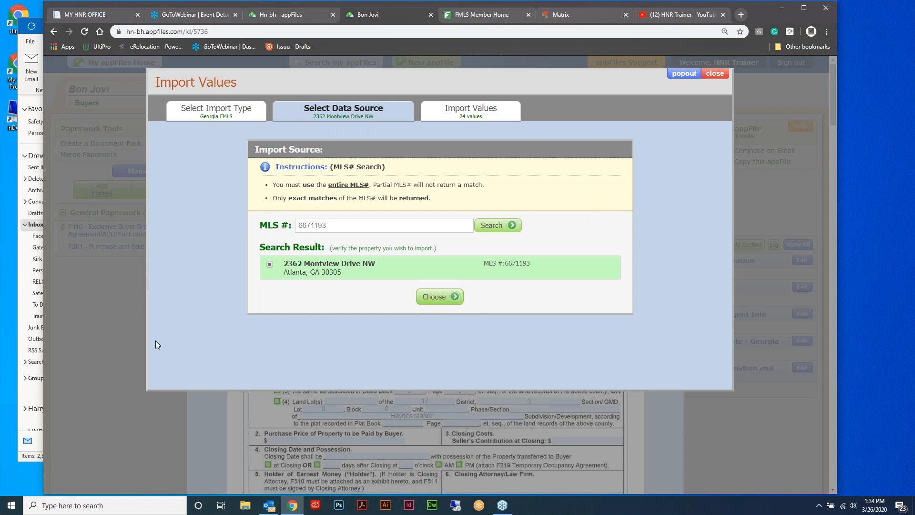
click(50, 305)
click(715, 73)
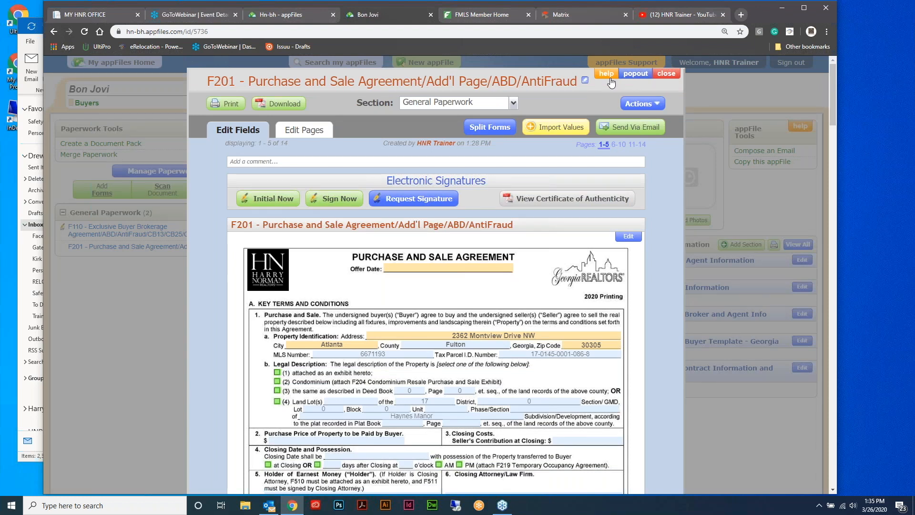
click(666, 73)
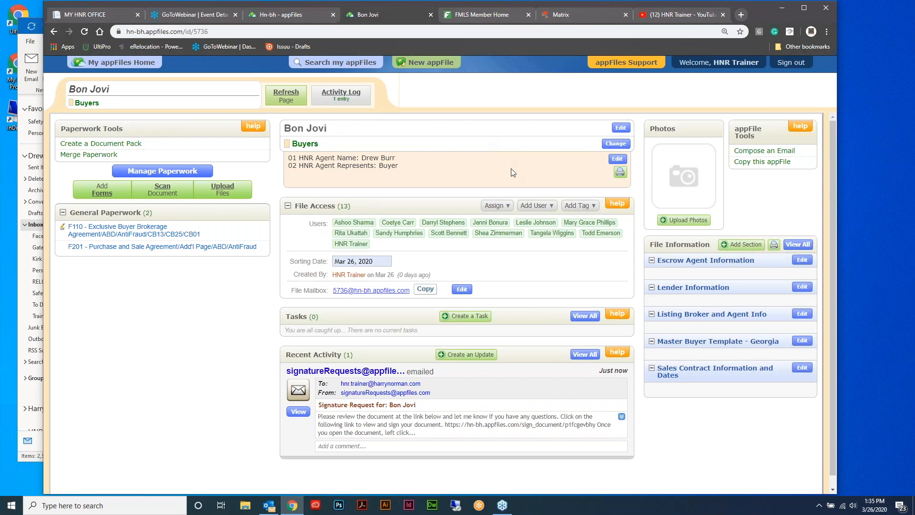
click(575, 16)
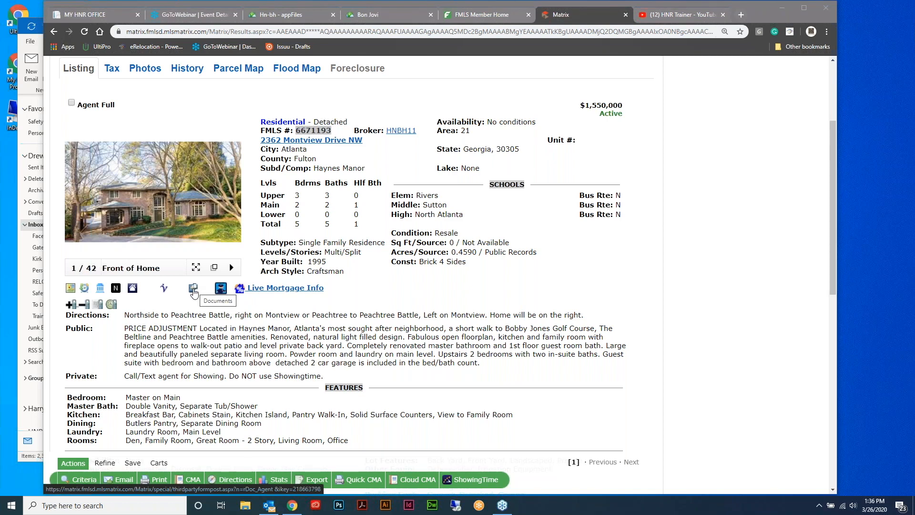
click(193, 289)
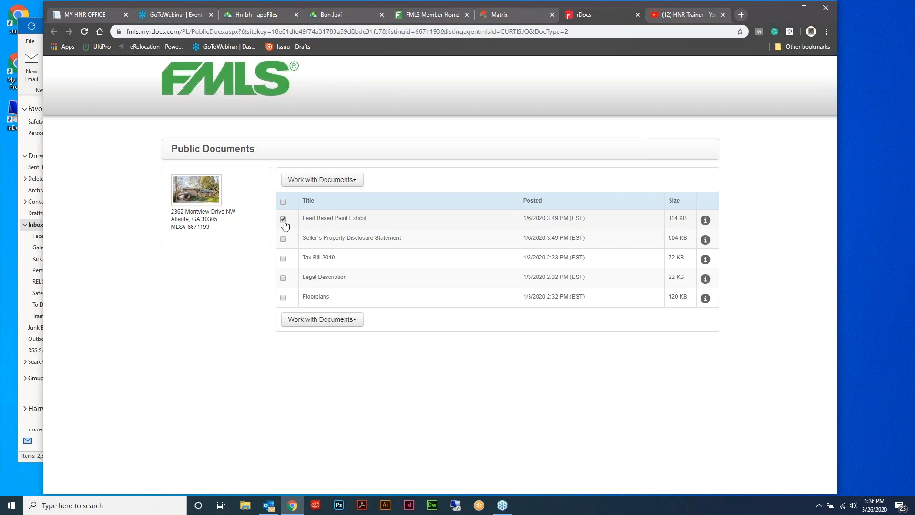
Print the checked Lead Based Paint Exhibit and save the PDF as Lead Based.pdf
click(352, 324)
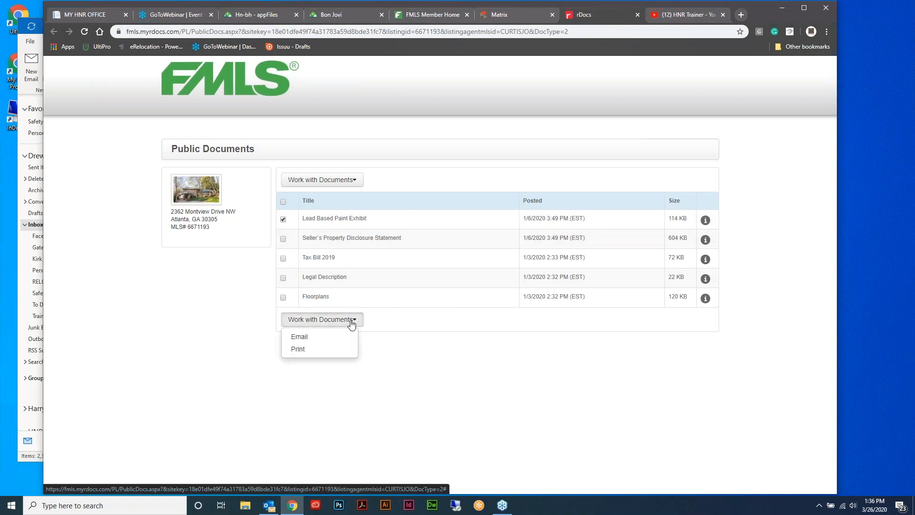
click(332, 351)
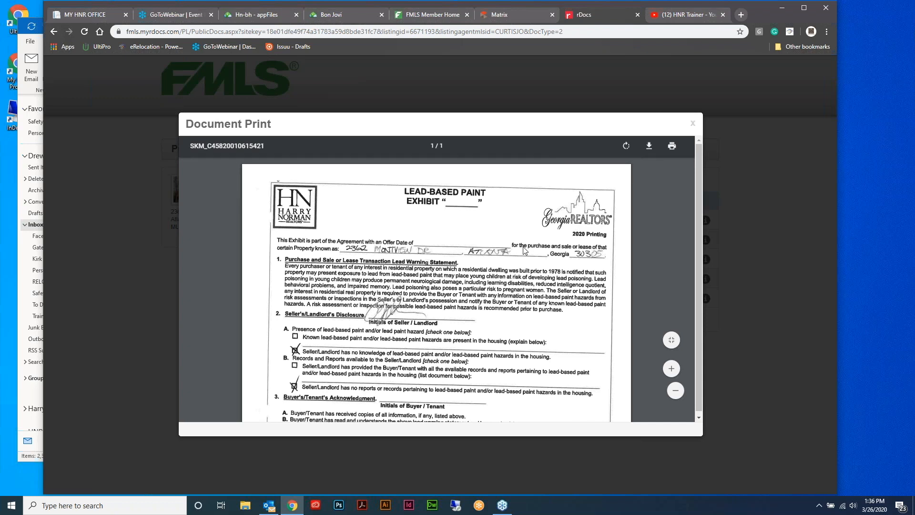
key(ctrl+s)
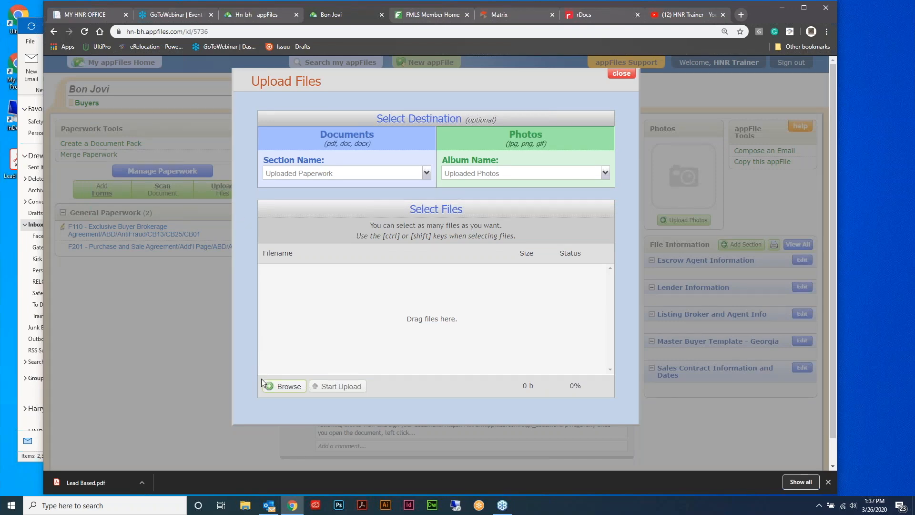
Upload Lead Based.pdf from the Desktop into the Bon Jovi appFile's Uploaded Paperwork
click(284, 389)
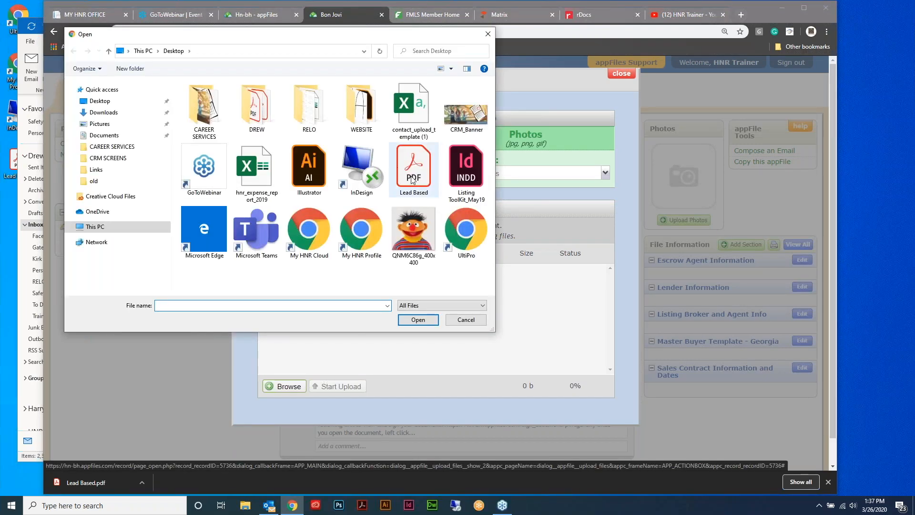
click(413, 179)
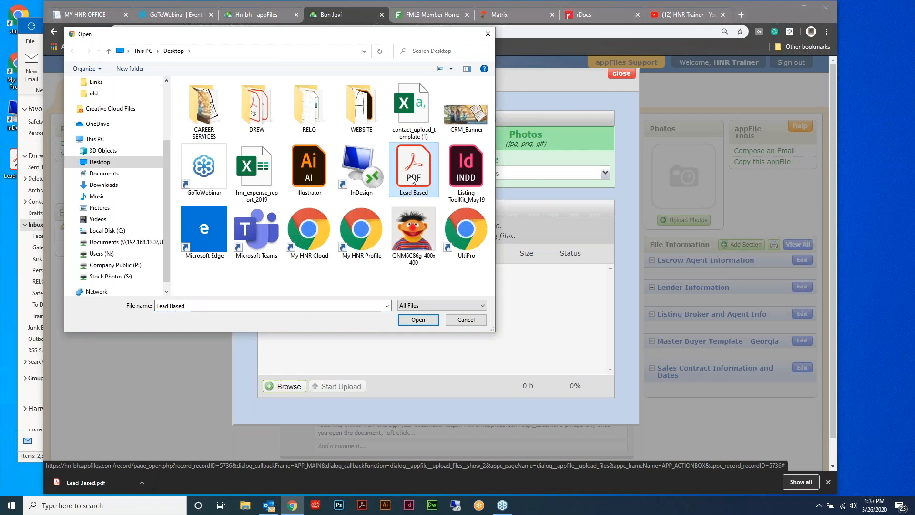
click(418, 319)
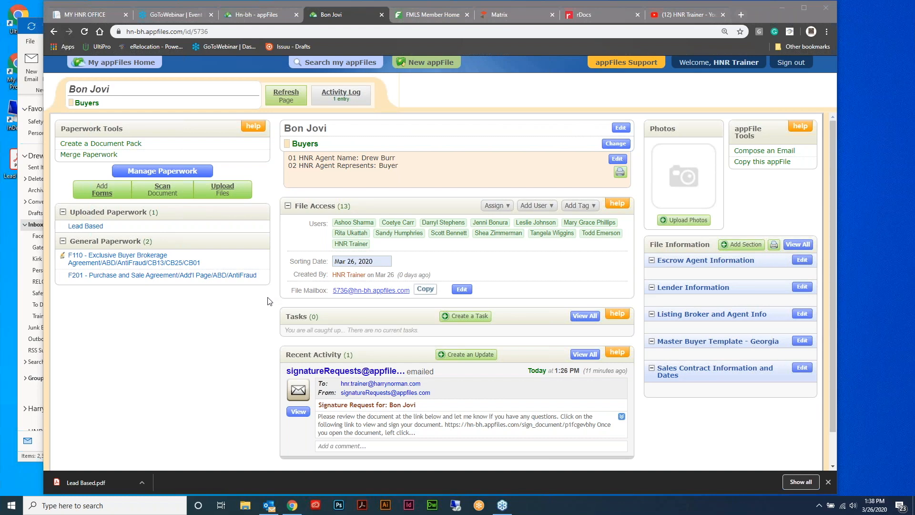
click(593, 13)
Close the rDocs print tab with Ctrl+W and go back to the Bon Jovi appFile tab
click(525, 14)
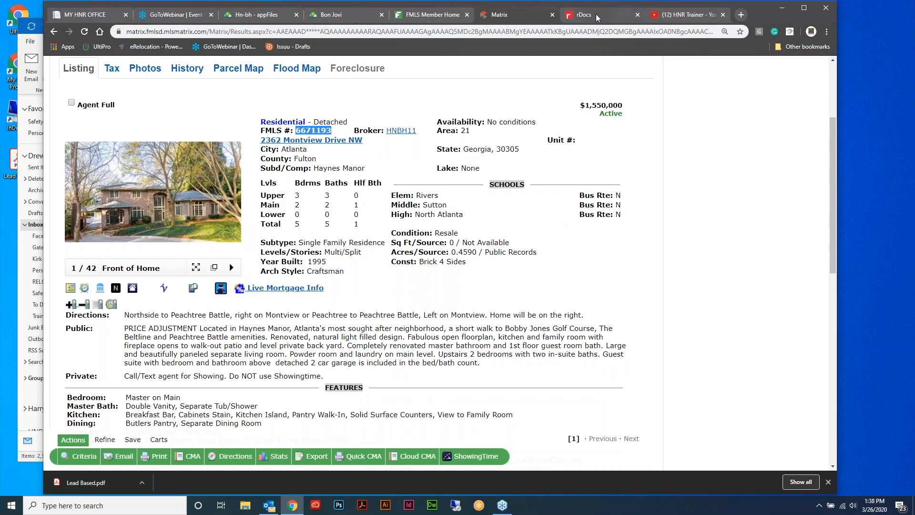
click(597, 17)
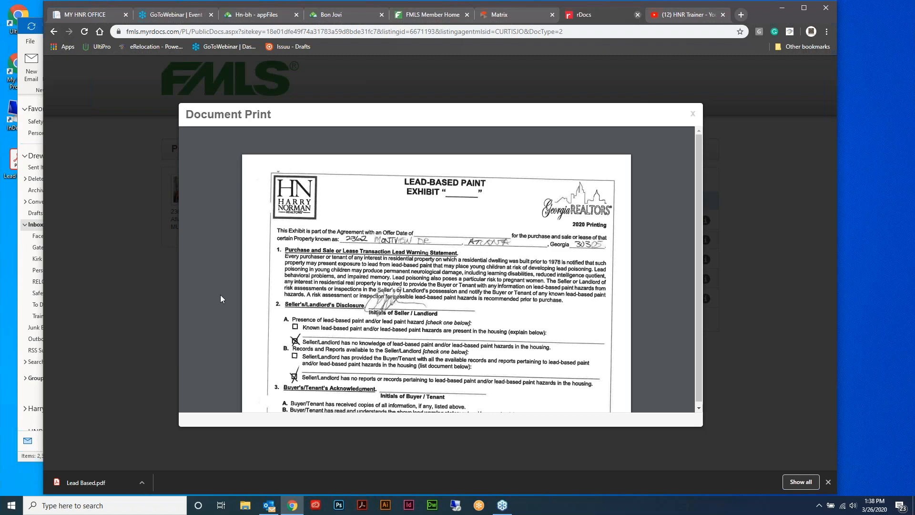
key(ctrl+w)
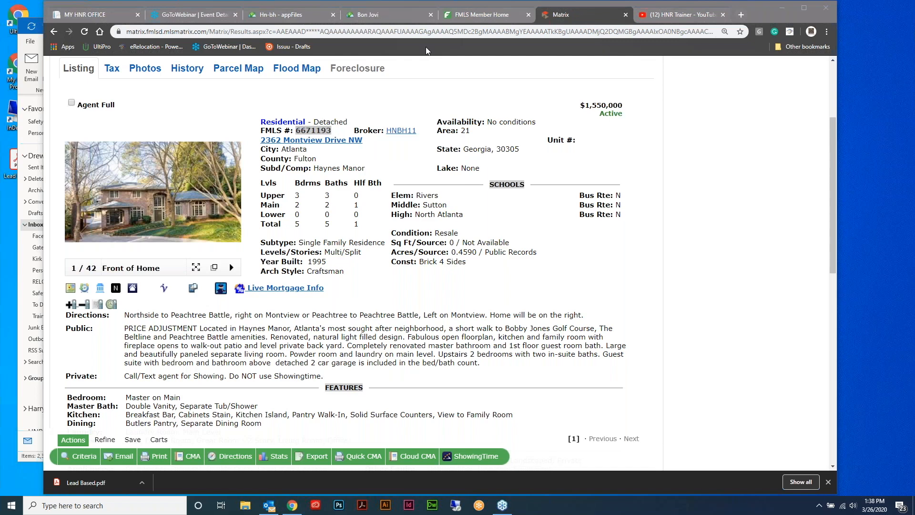
click(400, 15)
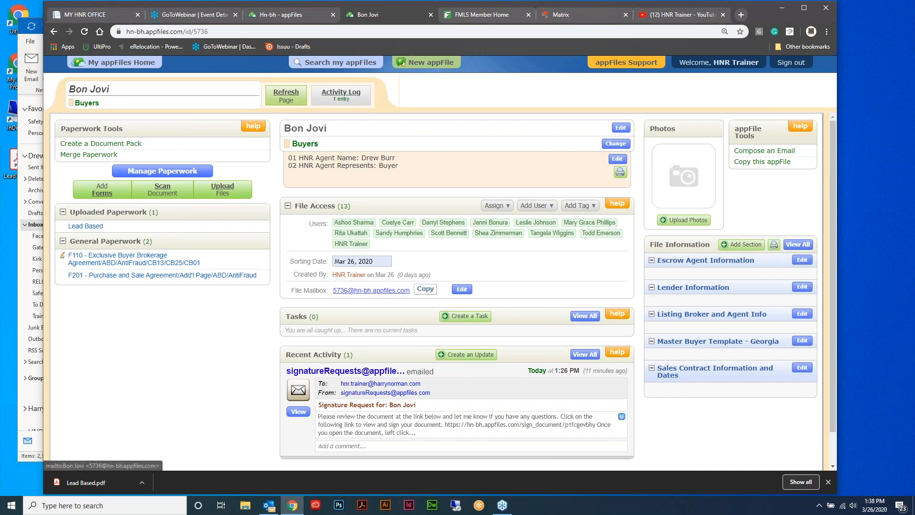
Check the File Mailbox settings without changing them, then copy the Bon Jovi mailbox address
click(462, 289)
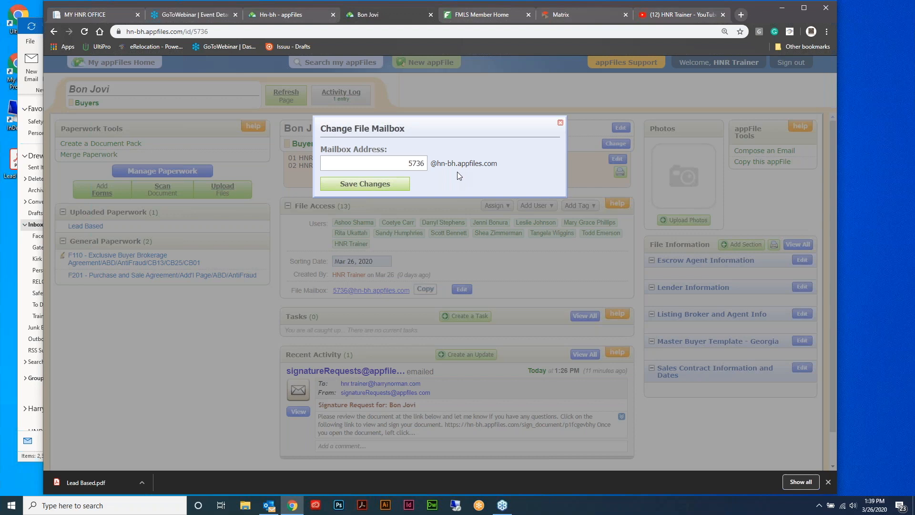
click(561, 123)
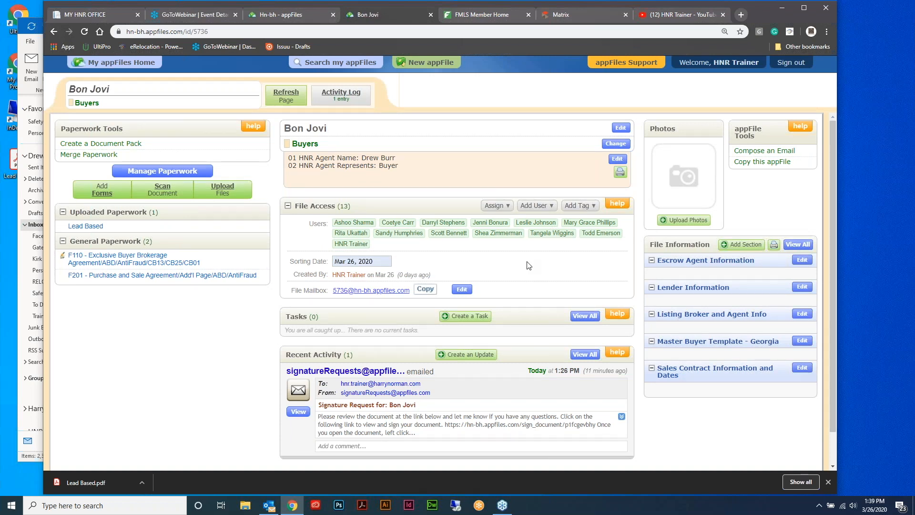
click(430, 295)
Check Seller's Property Disclosure Statement, Legal Description, Floorplans and Tax Bill 2019, then choose Email
click(585, 14)
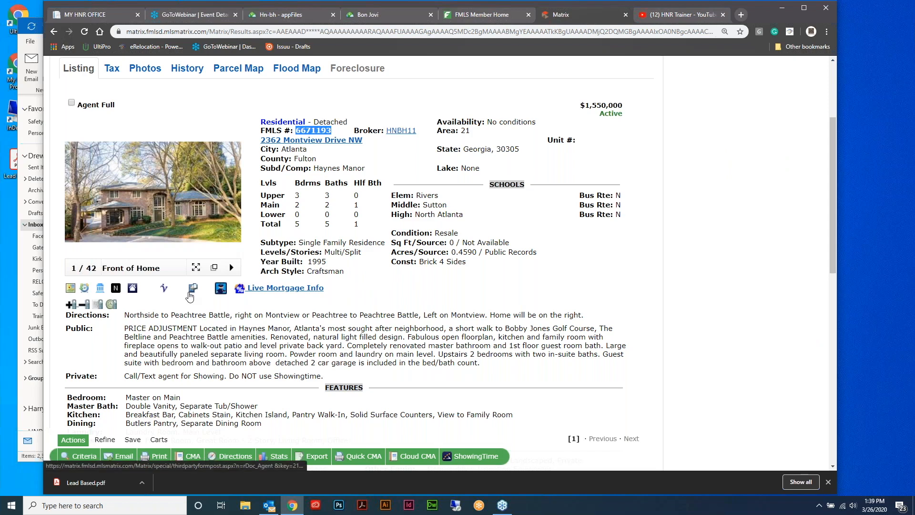
click(191, 290)
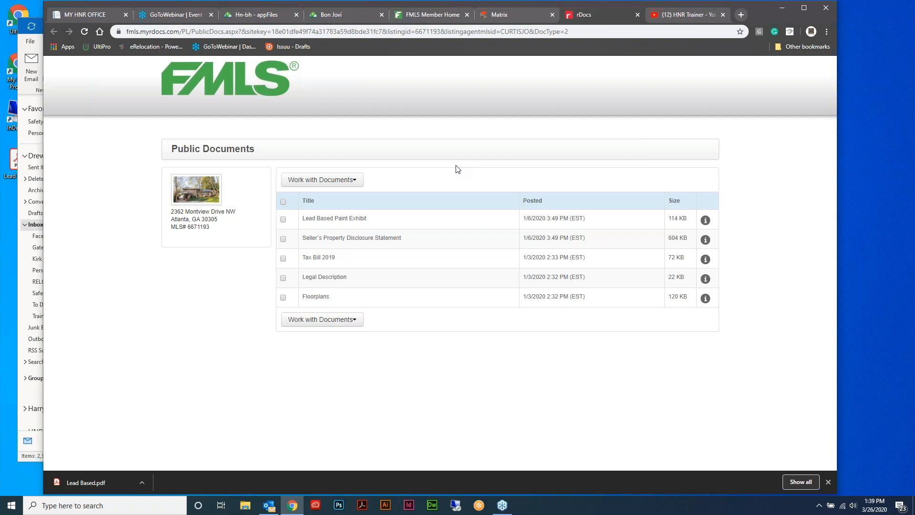
click(283, 238)
click(322, 319)
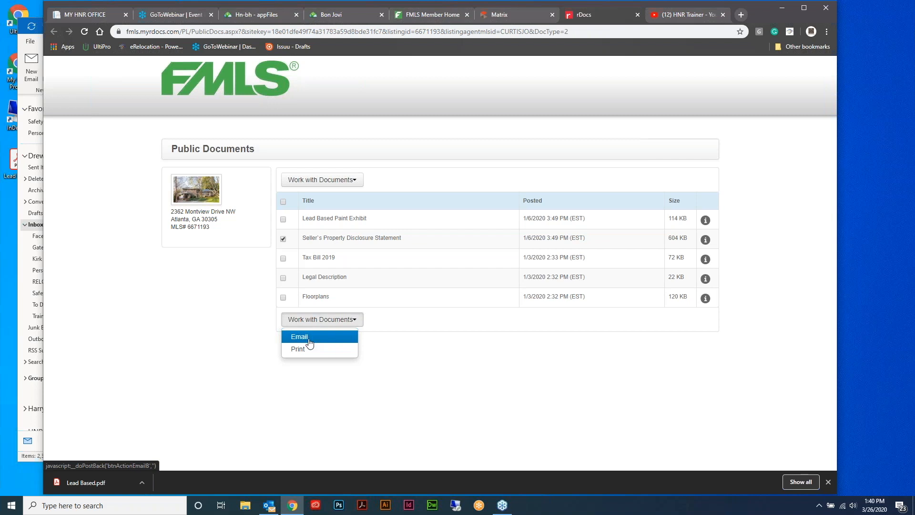
click(283, 277)
click(283, 297)
click(284, 259)
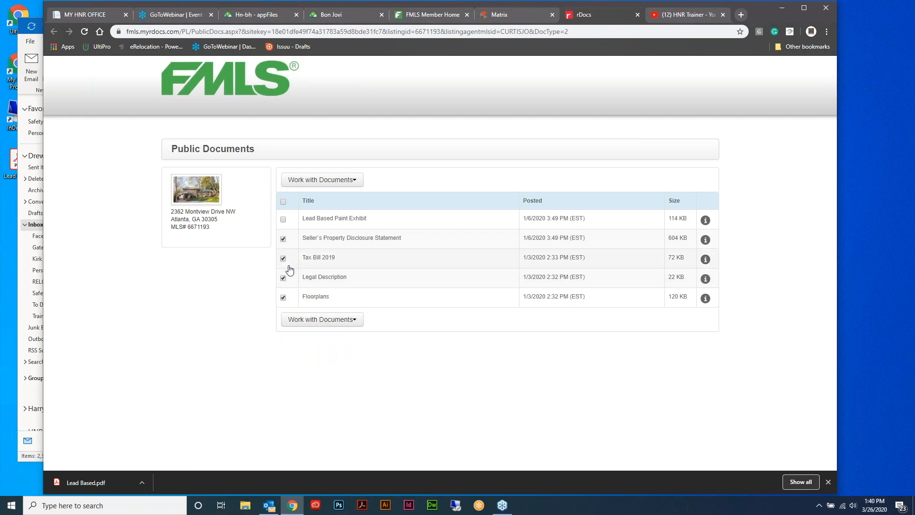
click(353, 320)
click(344, 337)
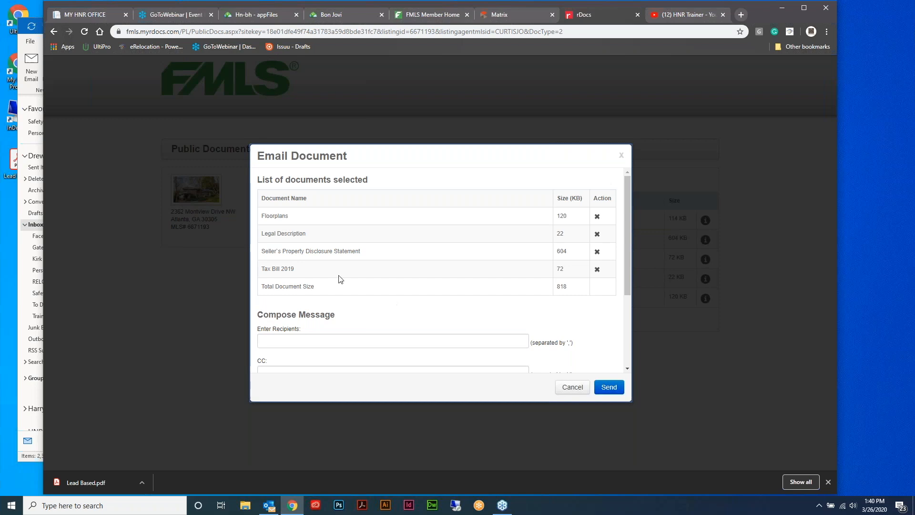
Paste the appFile mailbox as recipient, trim it to the bare address, and send
click(326, 342)
key(ctrl+v)
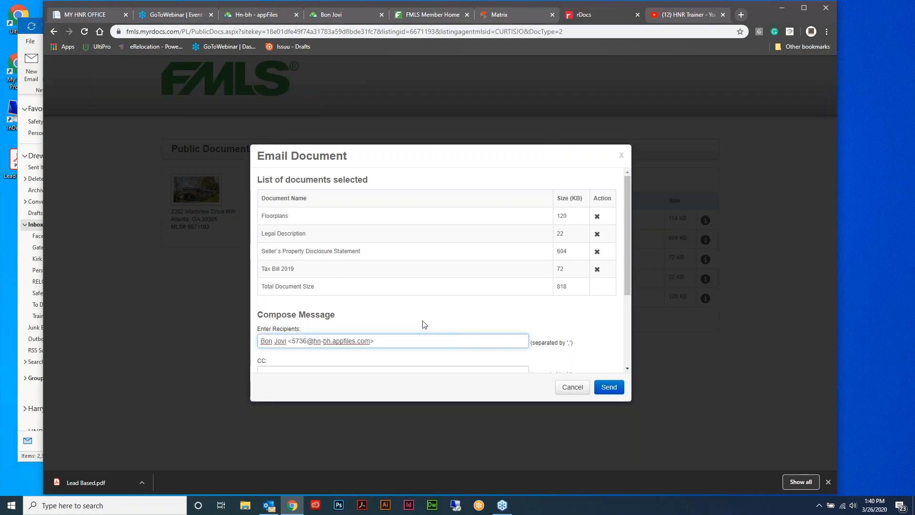
scroll(436, 320, down, 1)
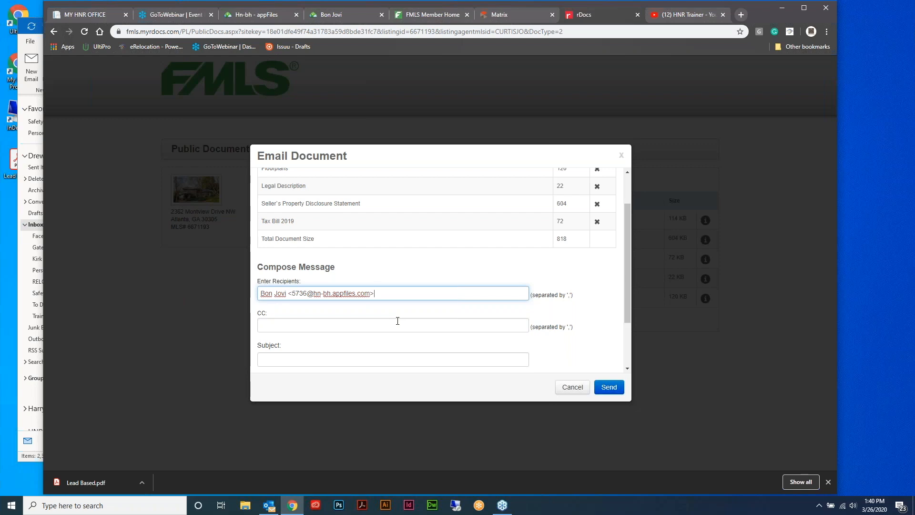
key(BackSpace)
drag(292, 293, 245, 295)
key(BackSpace)
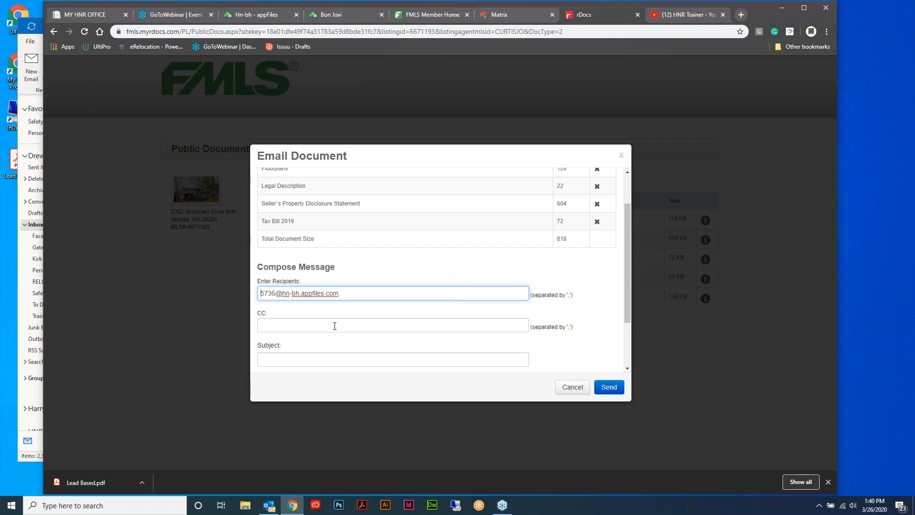
scroll(572, 328, up, 1)
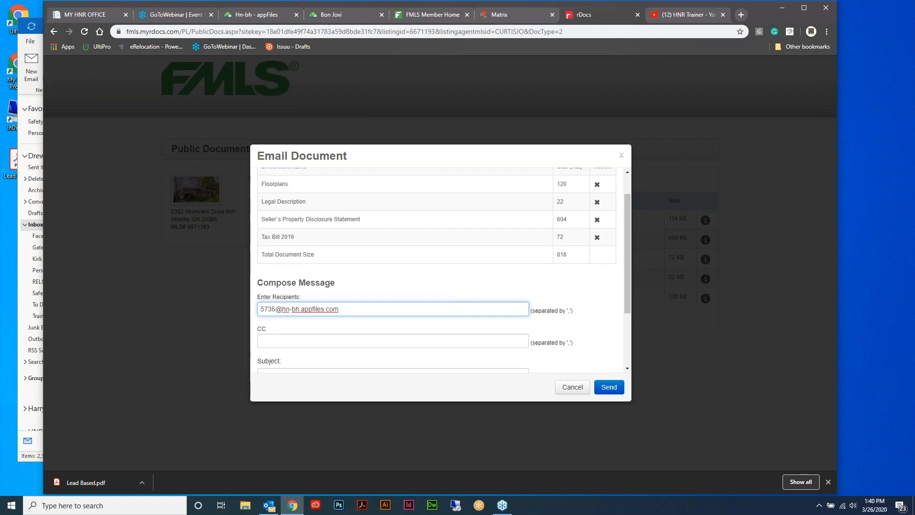
scroll(579, 362, down, 2)
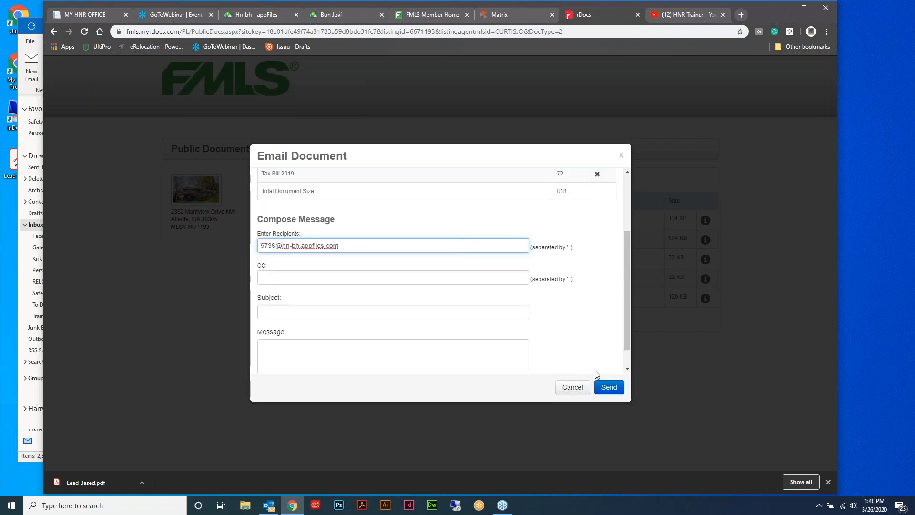
key(Return)
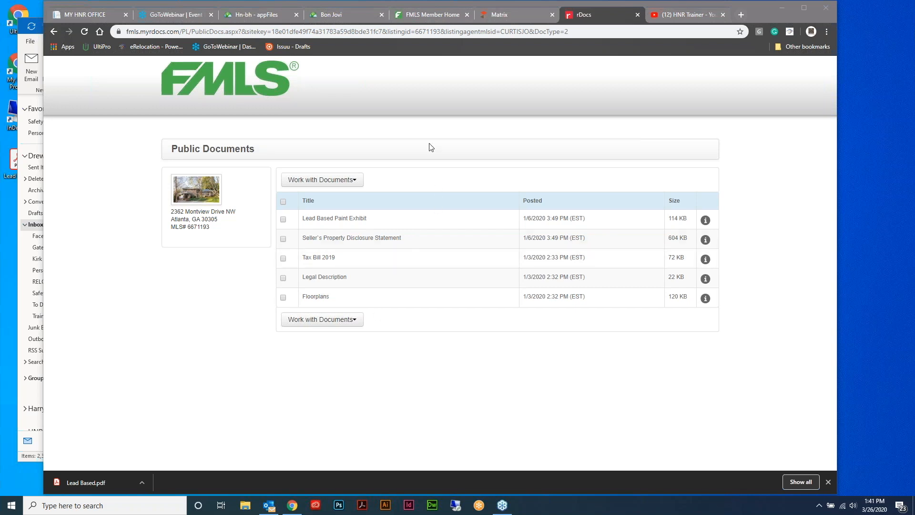
Reload the Bon Jovi appFile page to show the four documents under Emailed Paperwork
click(344, 15)
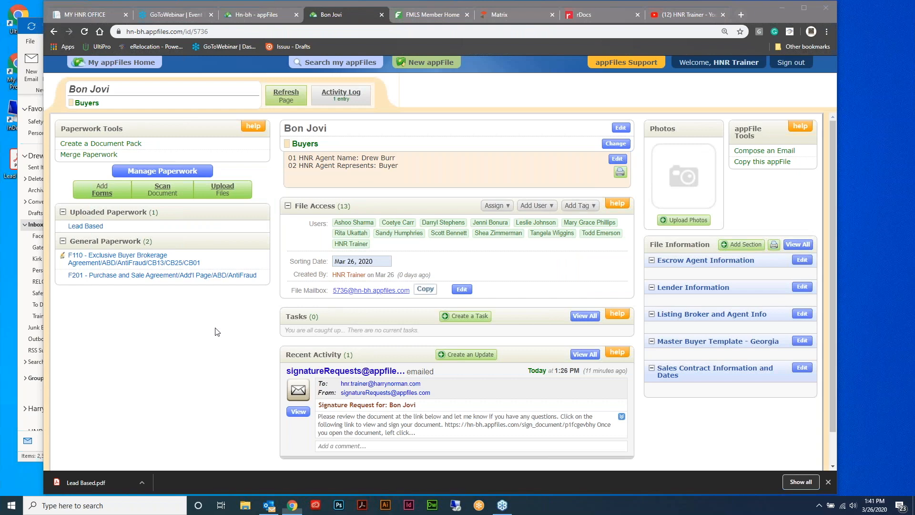
click(86, 32)
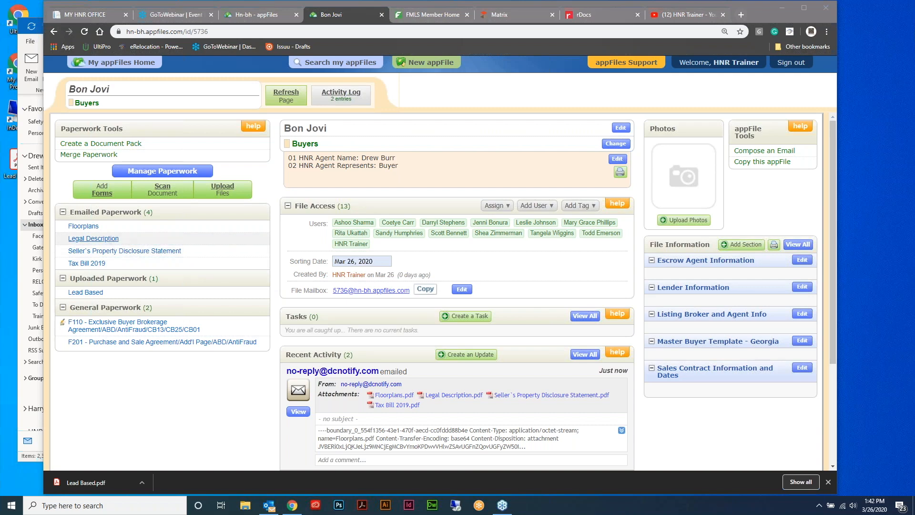
Open the emailed Legal Description, choose Edit, and run Start Conversion to make it editable
click(112, 240)
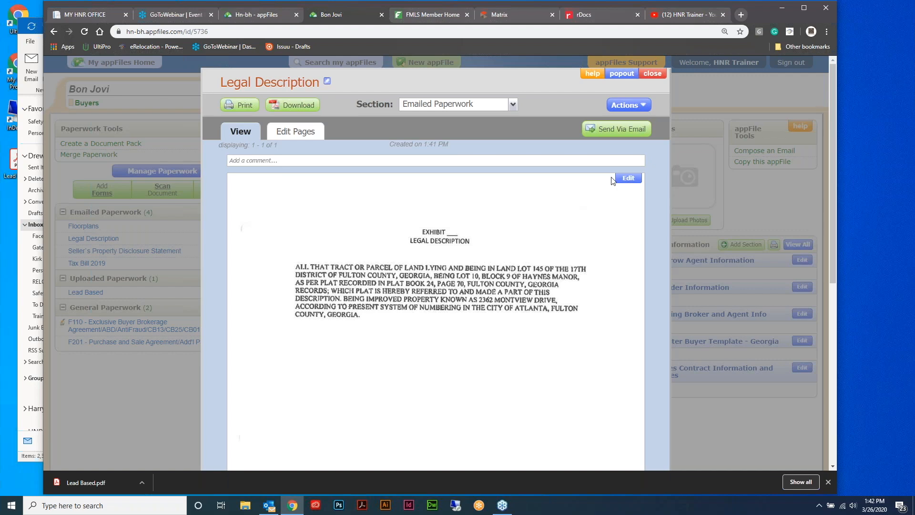
click(628, 178)
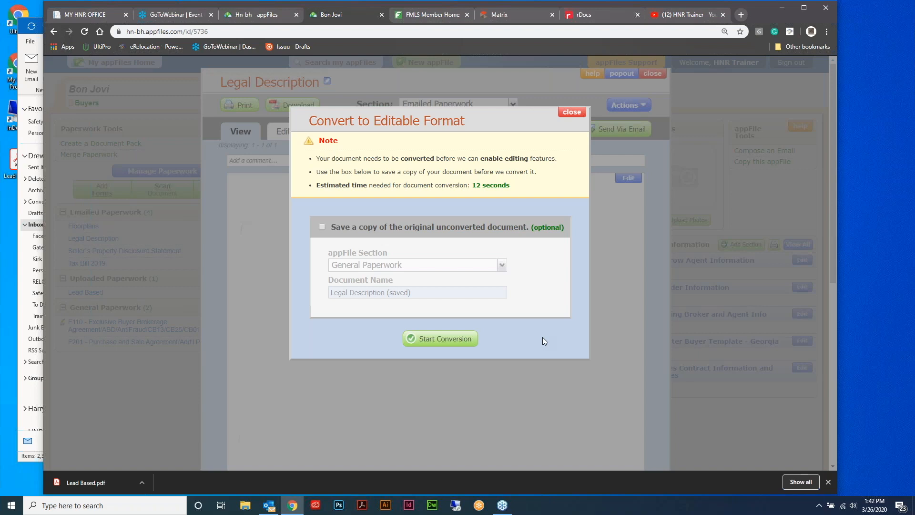
click(434, 344)
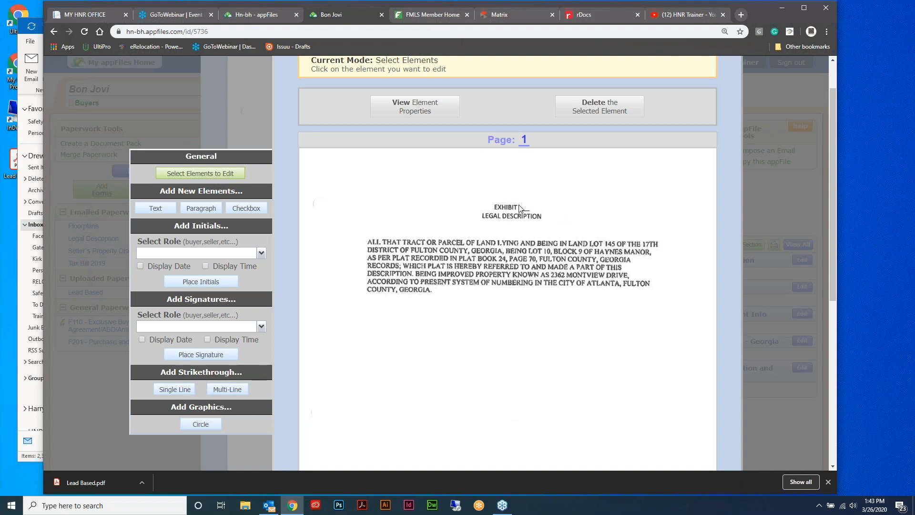
Add a text element "A" on the blank after EXHIBIT so the heading reads EXHIBIT A
click(163, 210)
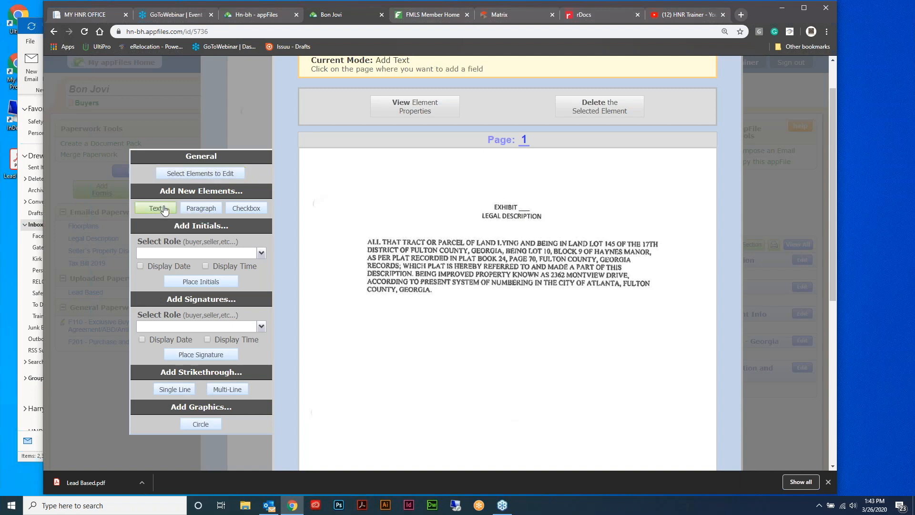
click(521, 208)
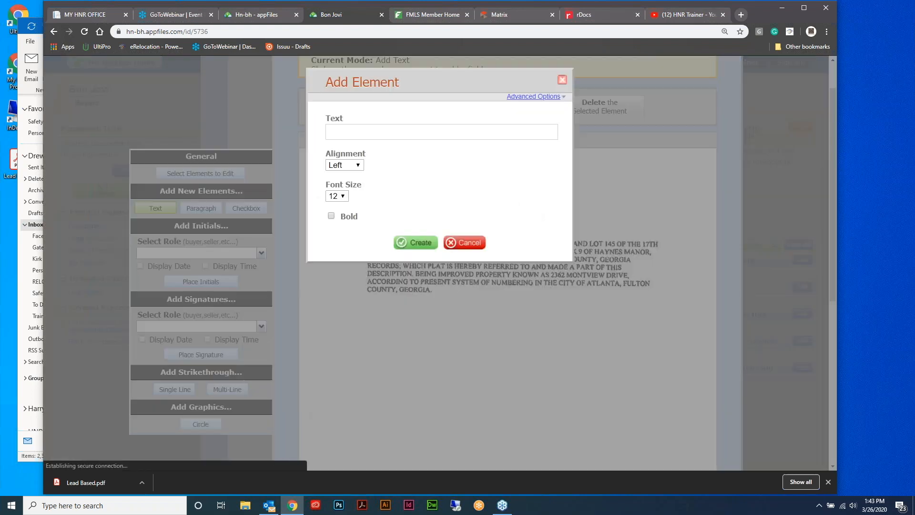
click(436, 134)
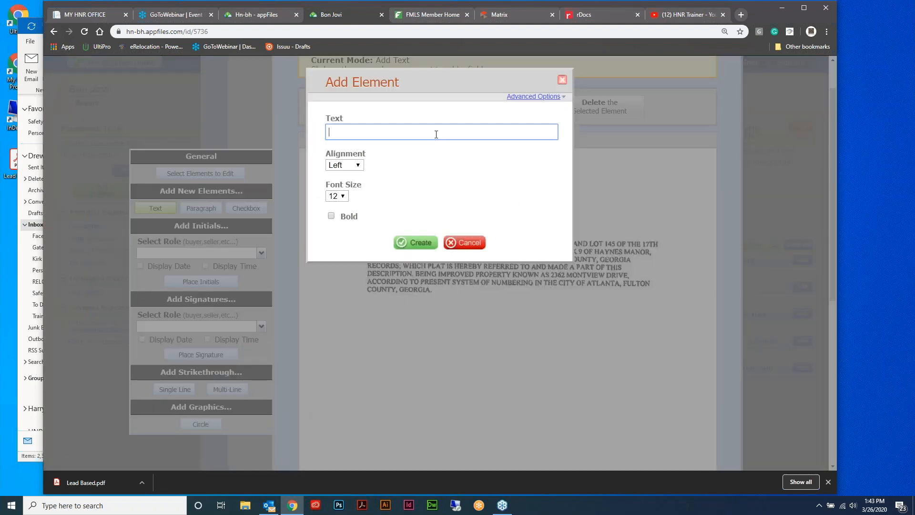
text(A)
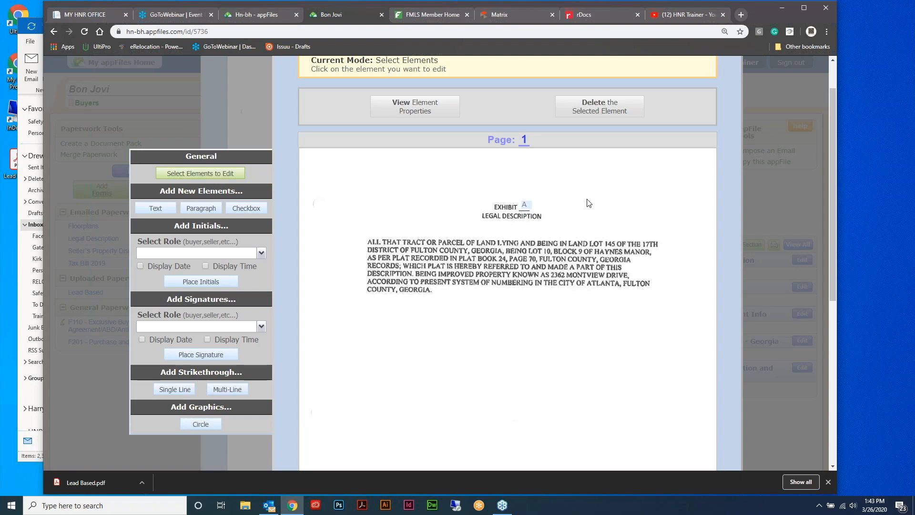
scroll(608, 259, up, 1)
scroll(609, 260, down, 1)
click(527, 206)
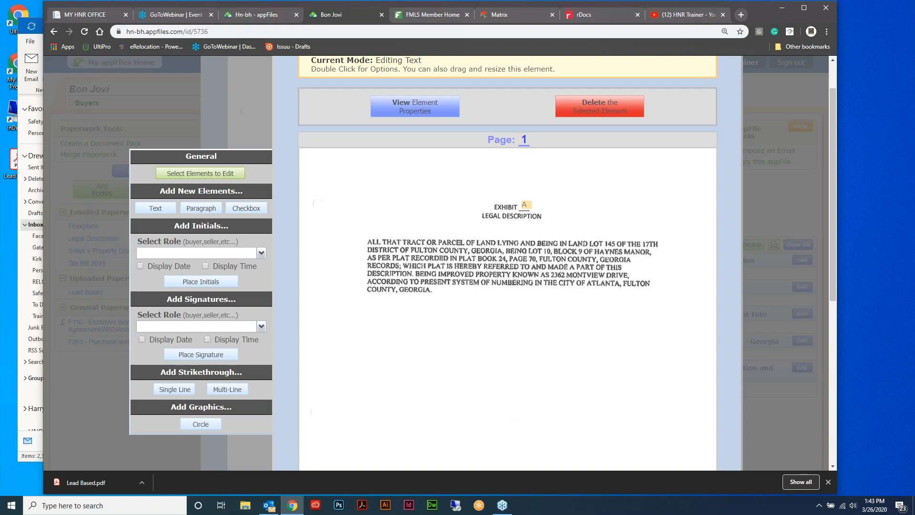
drag(526, 205, 524, 206)
Place a Buyer Initials field below the legal description text
click(261, 254)
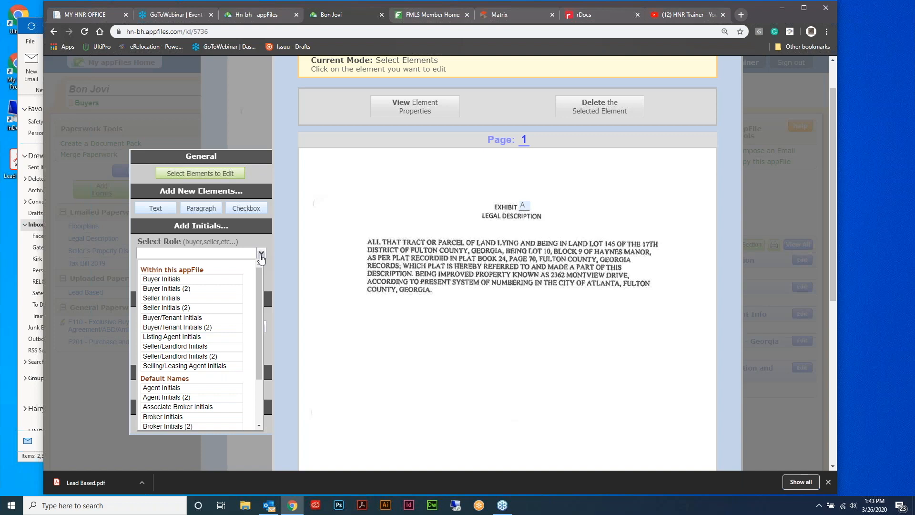
click(200, 280)
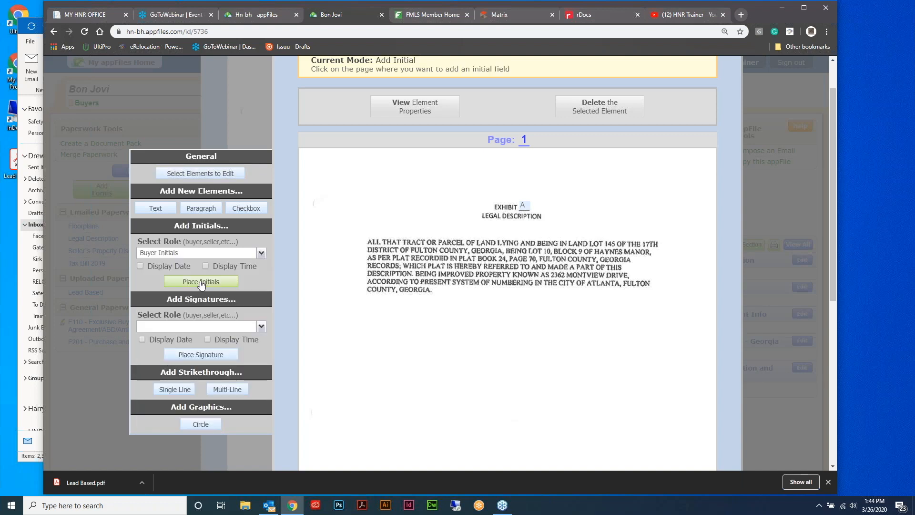
click(366, 314)
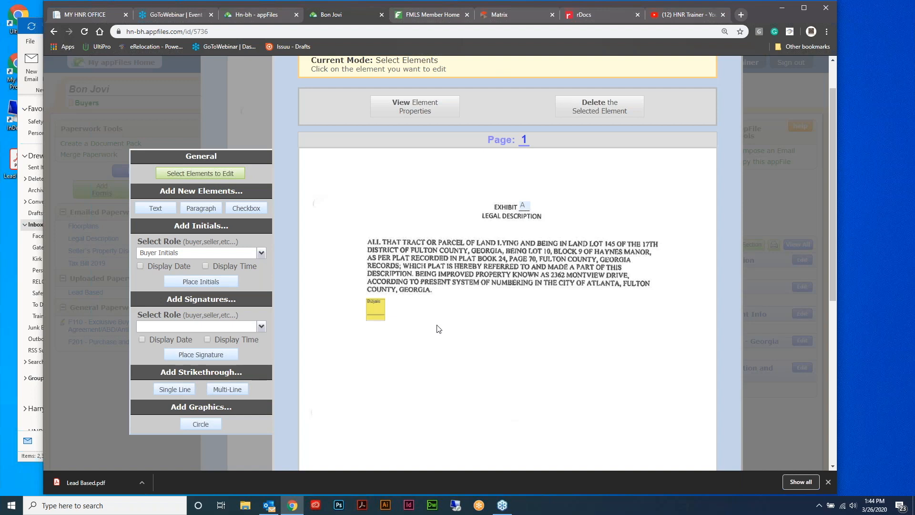
Place a Buyer Signature field beneath the Buyer Initials field
click(261, 328)
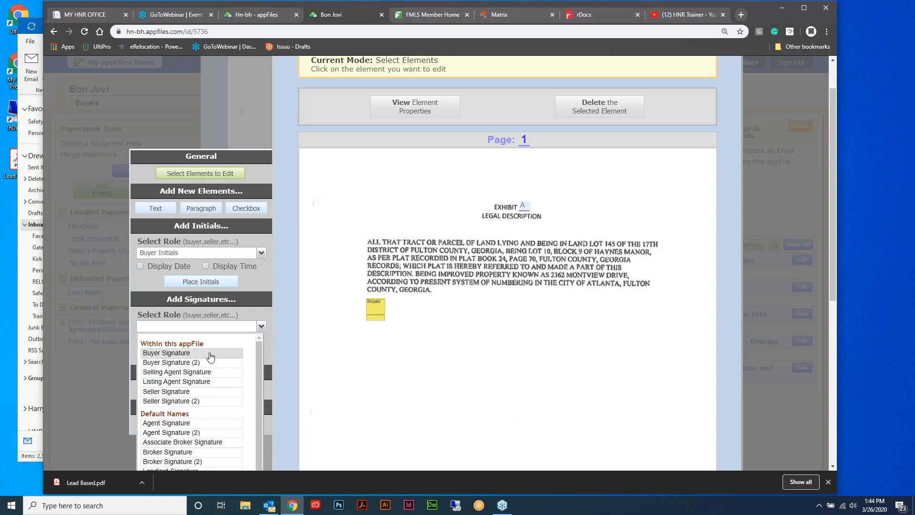
click(185, 353)
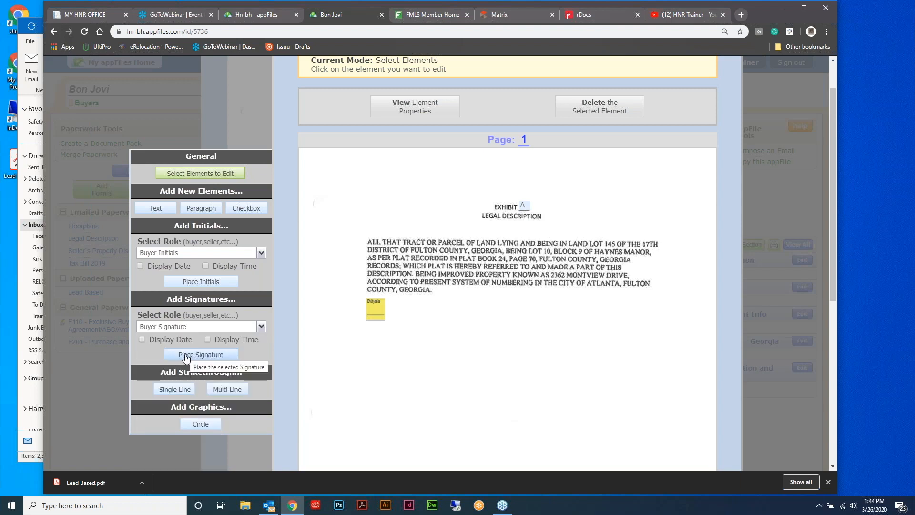
click(186, 356)
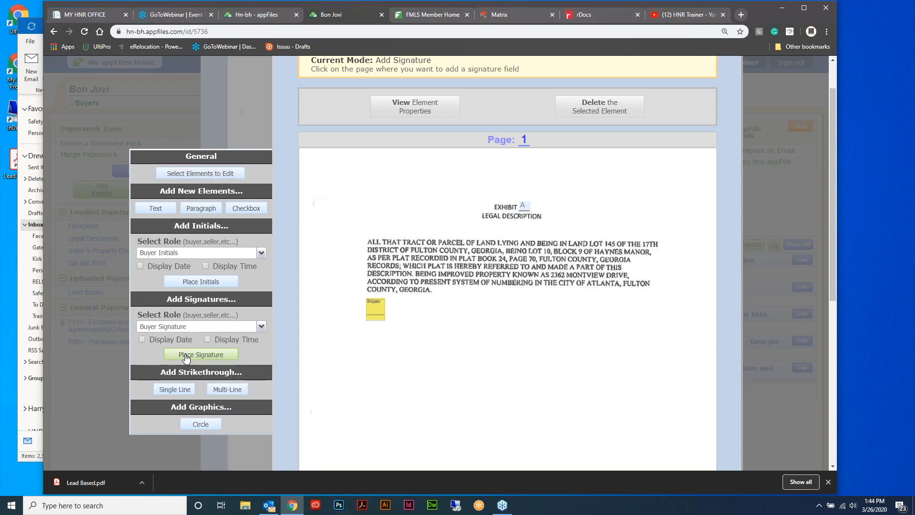
click(365, 356)
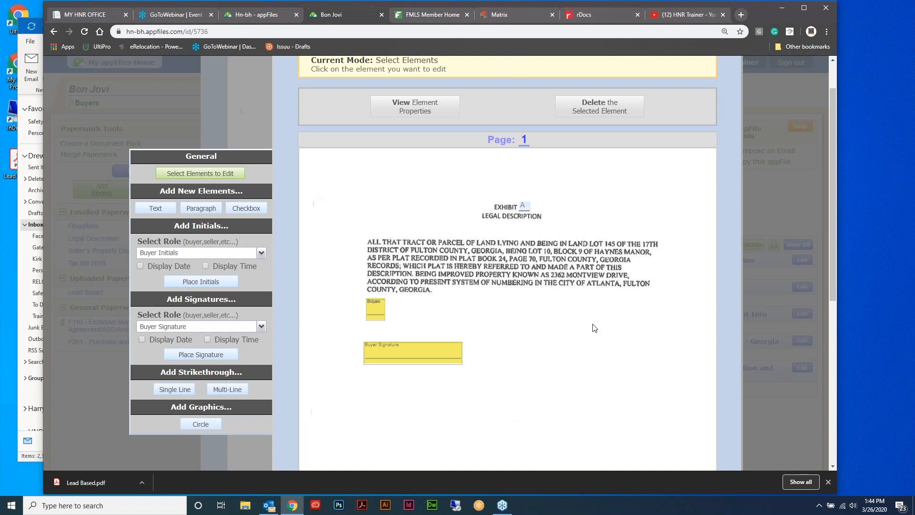
scroll(607, 329, up, 1)
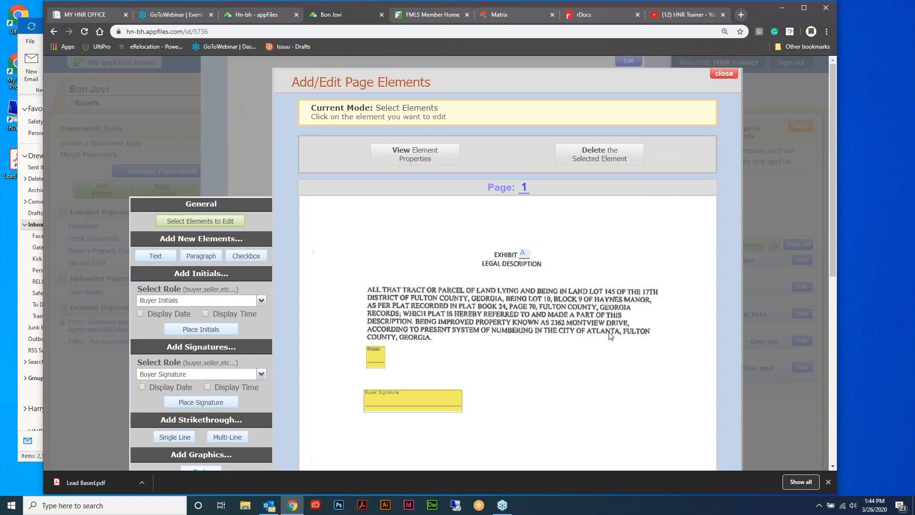
scroll(625, 333, down, 7)
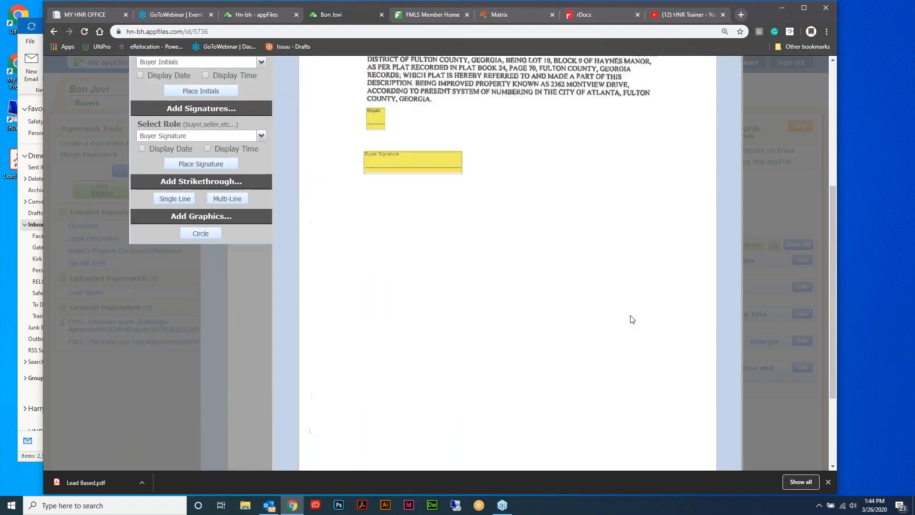
scroll(630, 315, up, 1)
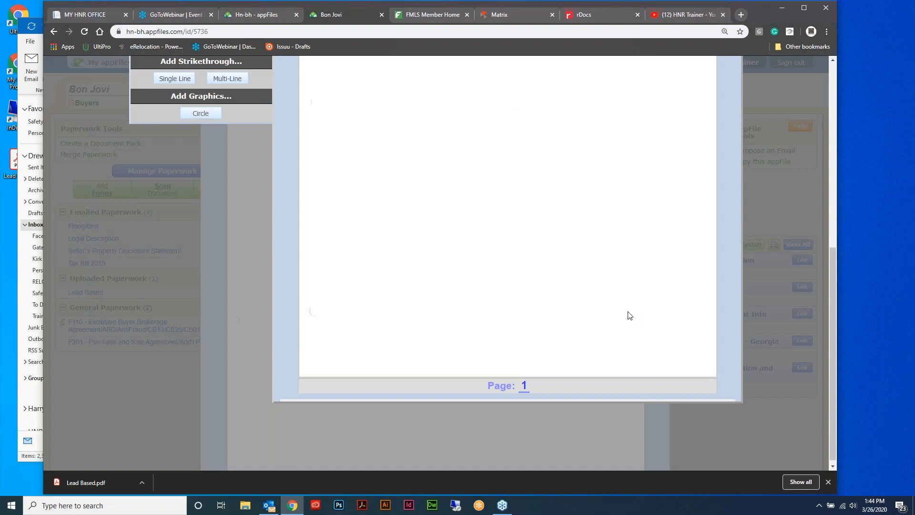
scroll(630, 316, up, 8)
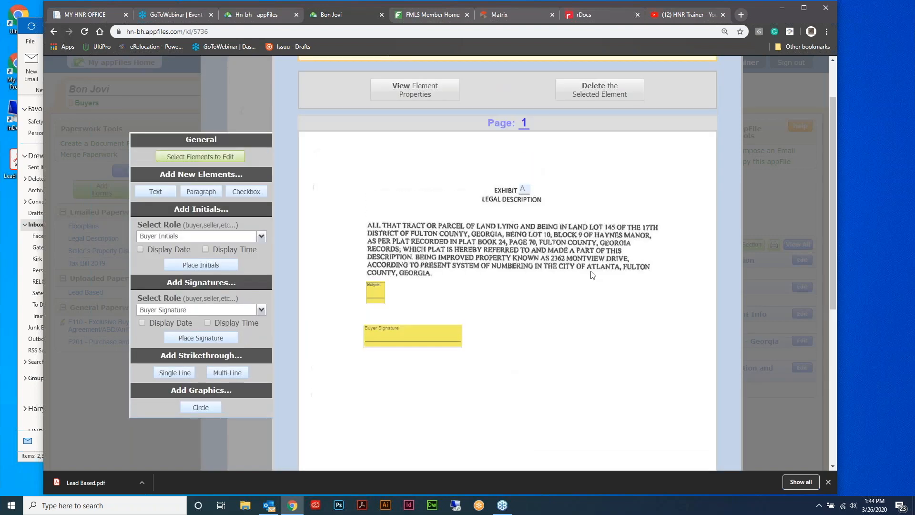
click(115, 300)
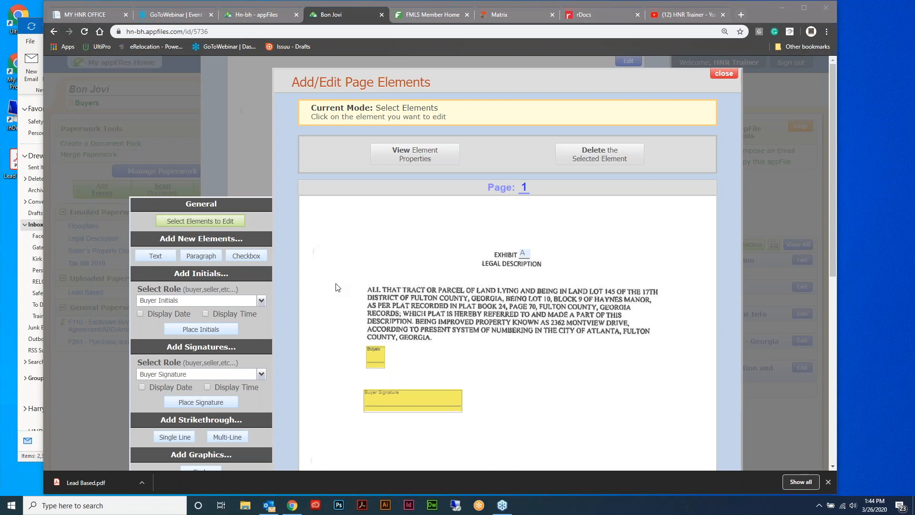
Close the page element editor and the Legal Description window to return to the Bon Jovi appFile
click(723, 73)
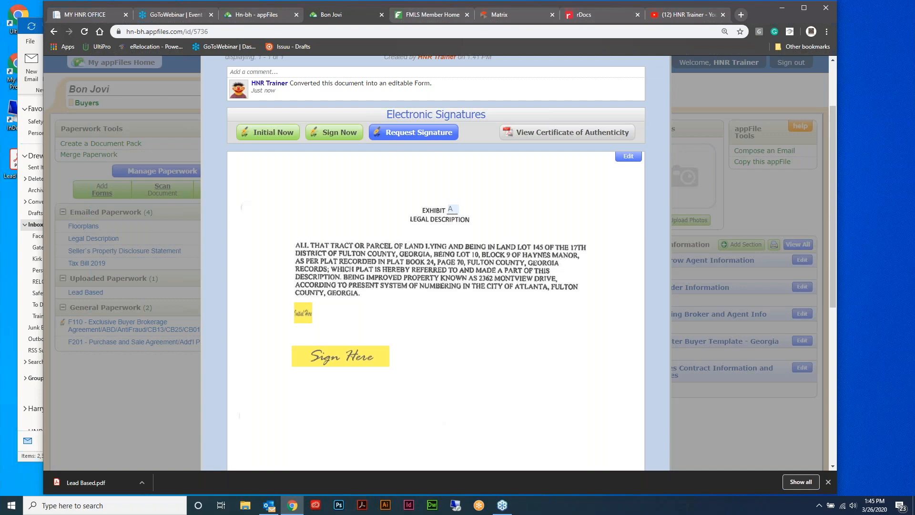
scroll(649, 232, up, 2)
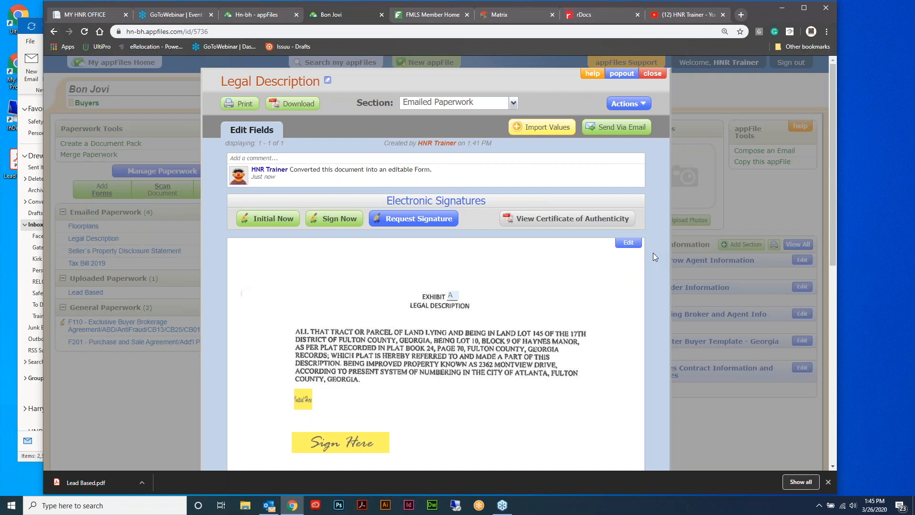
click(653, 75)
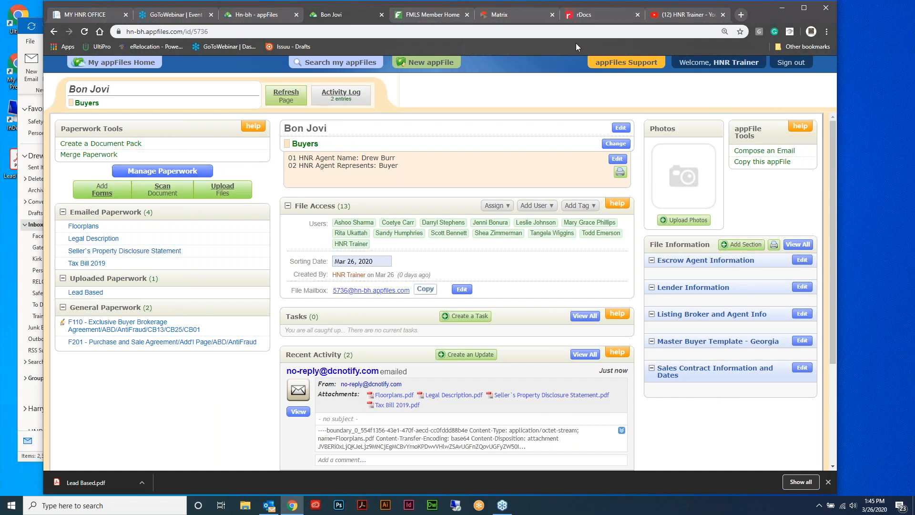
Bring up Merge Paperwork with F201 leading the merge
click(779, 29)
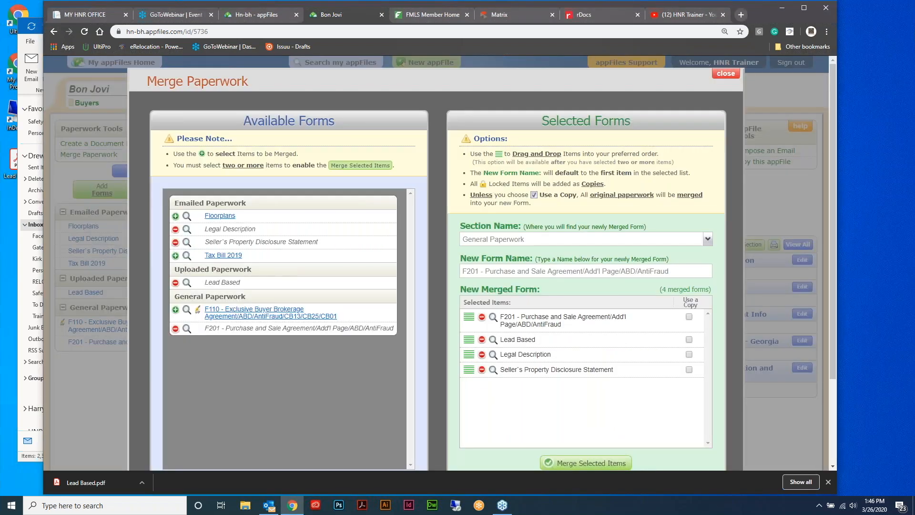
Add Tax Bill 2019 and Floorplans, and put Legal Description second and Seller's Disclosure above Lead Based
click(175, 256)
click(175, 216)
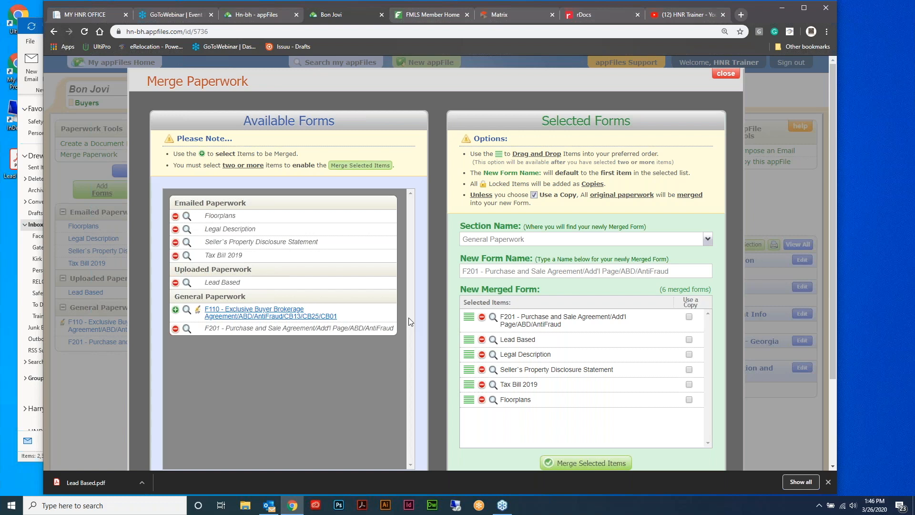
drag(469, 354, 469, 336)
drag(470, 366, 469, 345)
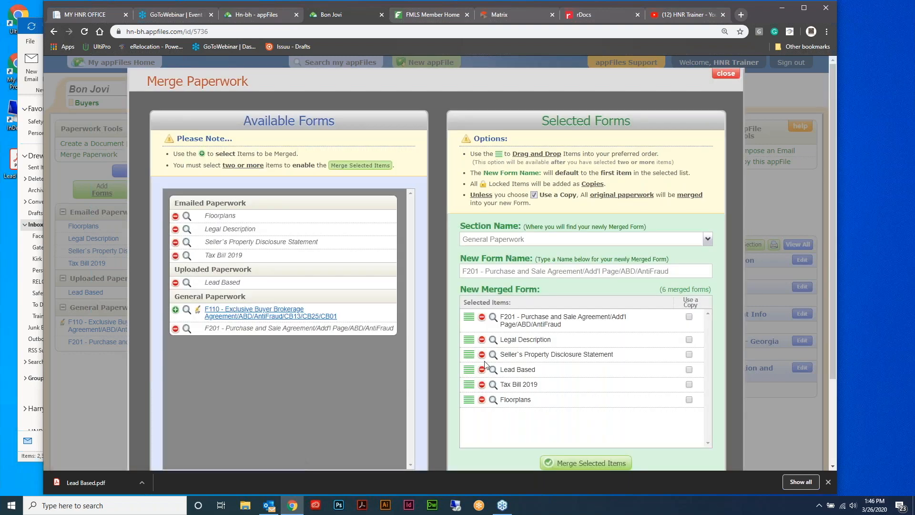
scroll(626, 324, down, 1)
scroll(626, 325, down, 1)
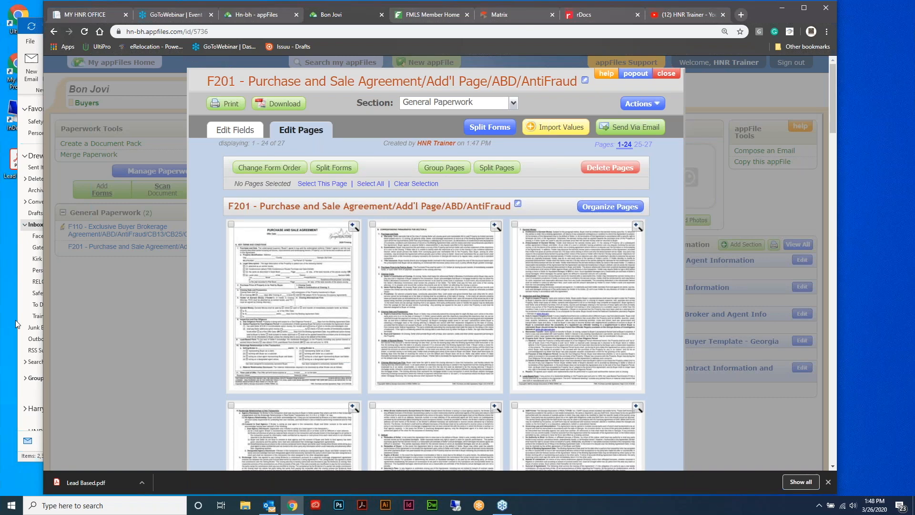
click(16, 320)
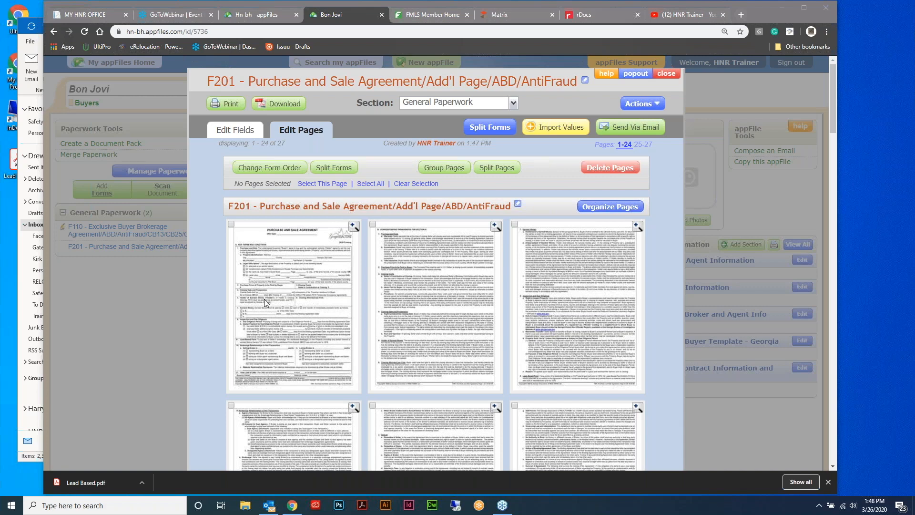
click(306, 287)
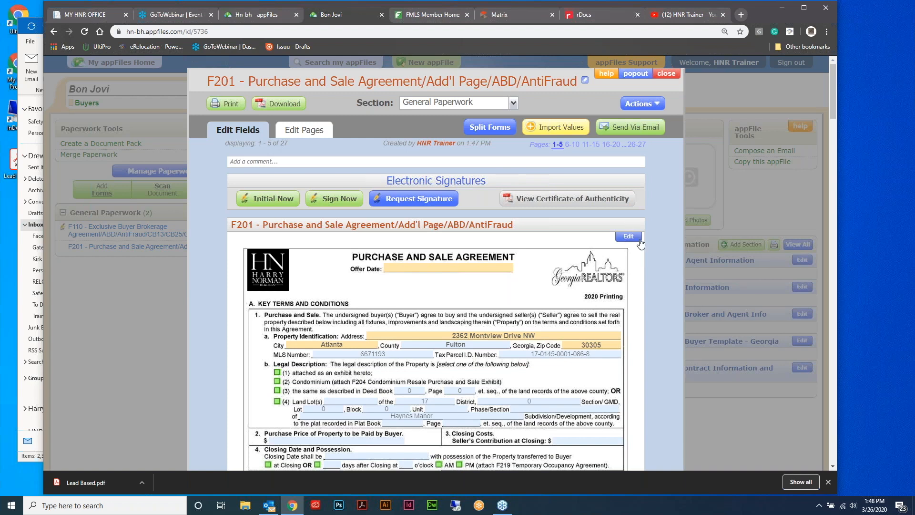
Switch the merged F201 back to Edit Pages, showing thumbnails 1–24 of 27
click(85, 292)
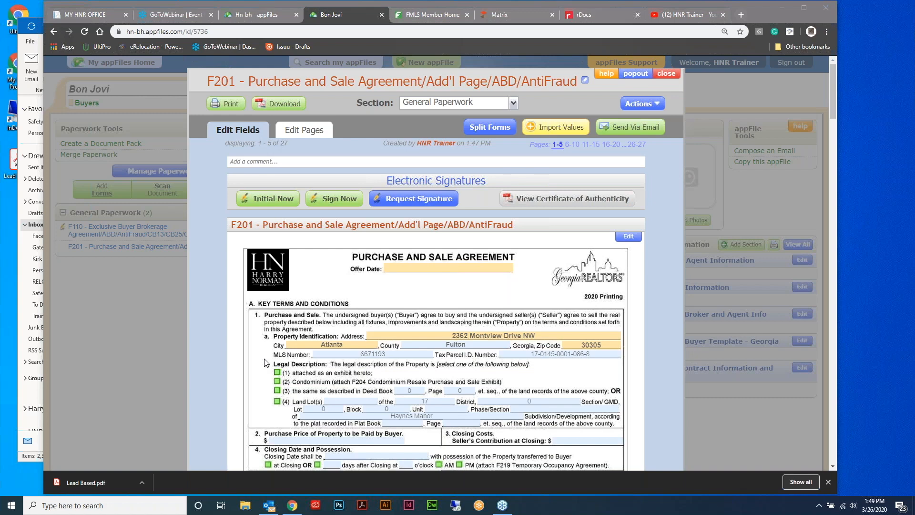
click(303, 130)
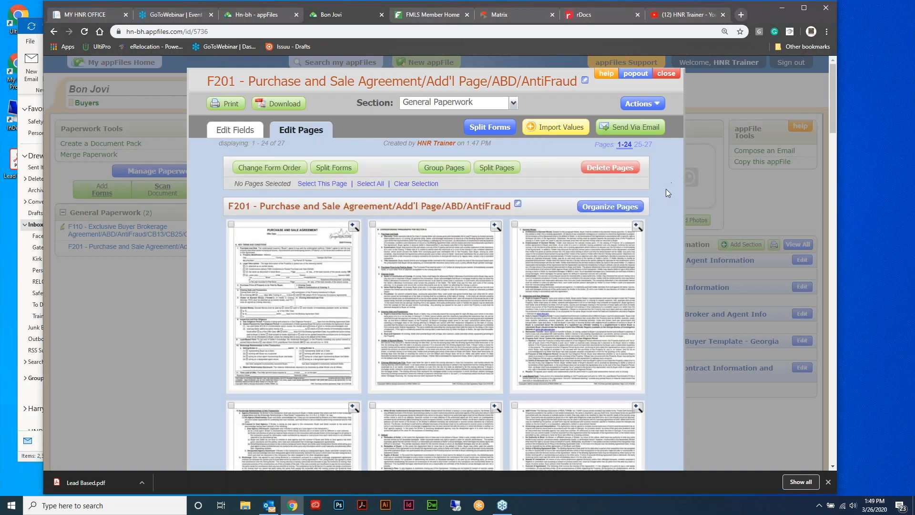
scroll(672, 195, down, 10)
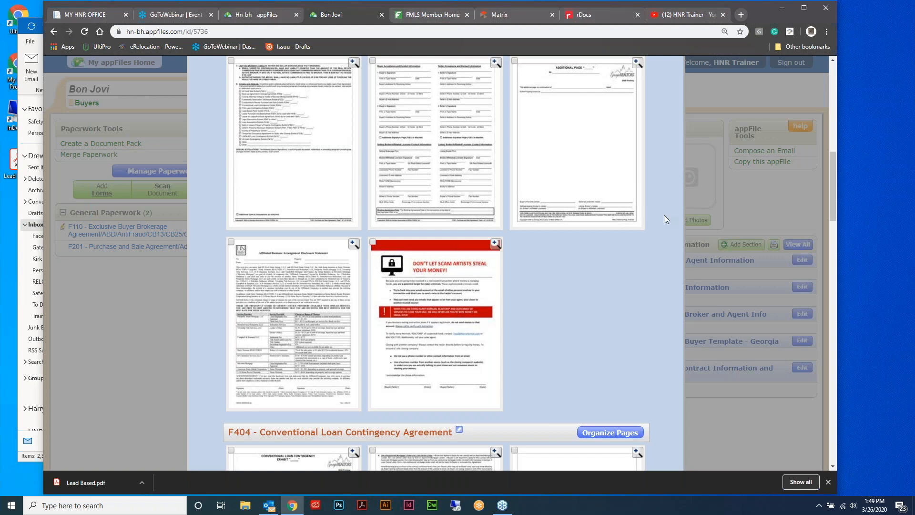
scroll(664, 216, up, 11)
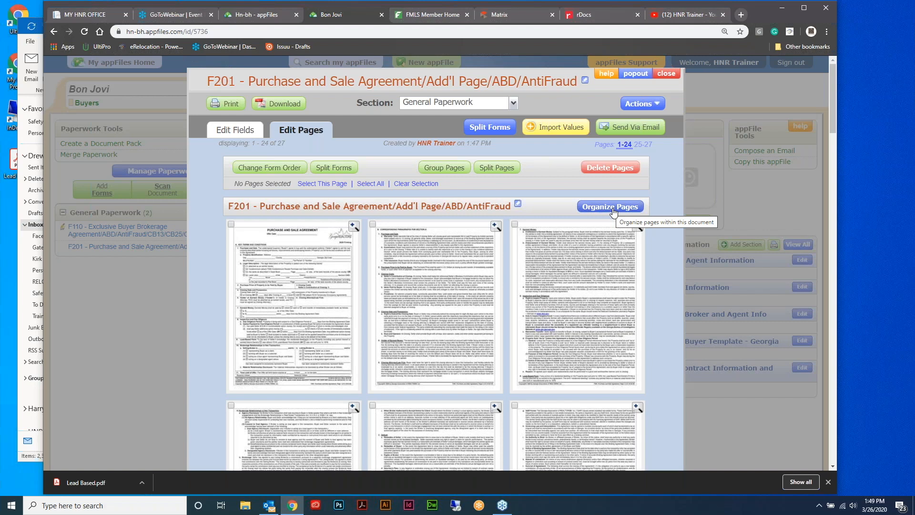
click(613, 209)
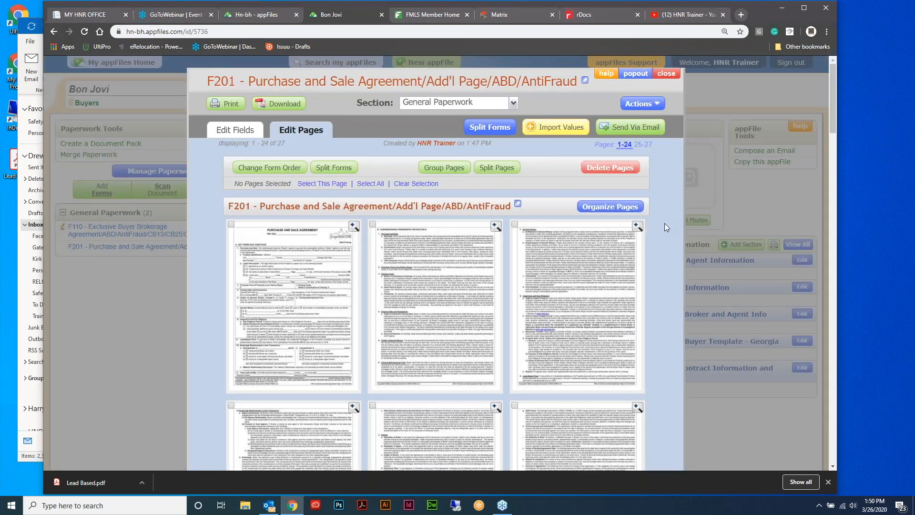
Move Tax Bill 2019 above Lead Based in the form order and save it
click(281, 172)
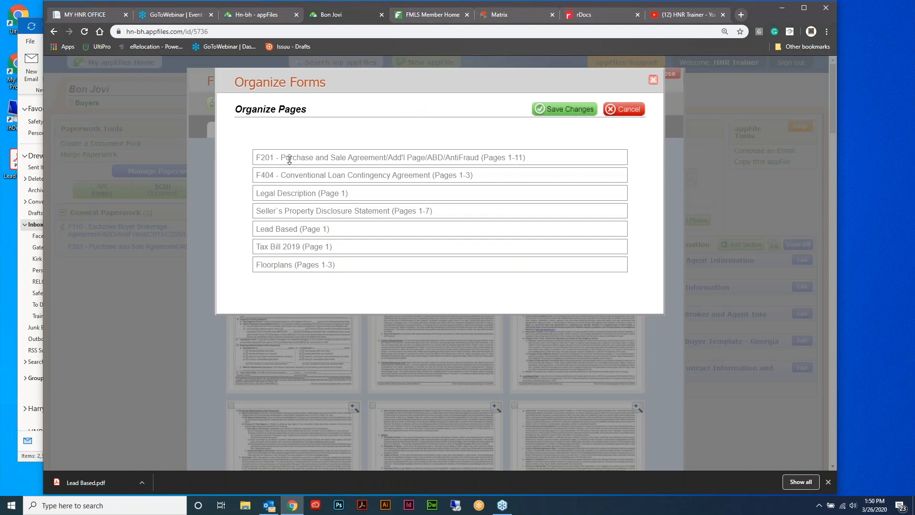
drag(313, 265, 315, 224)
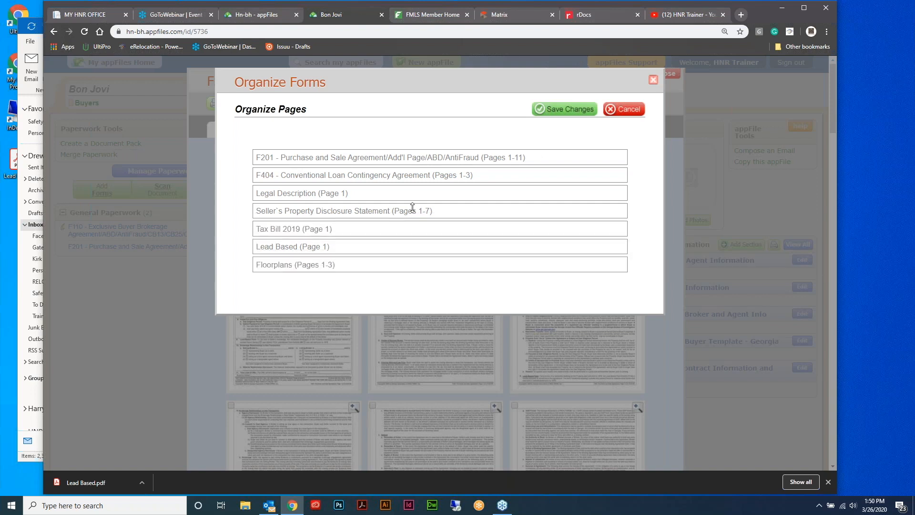
click(575, 111)
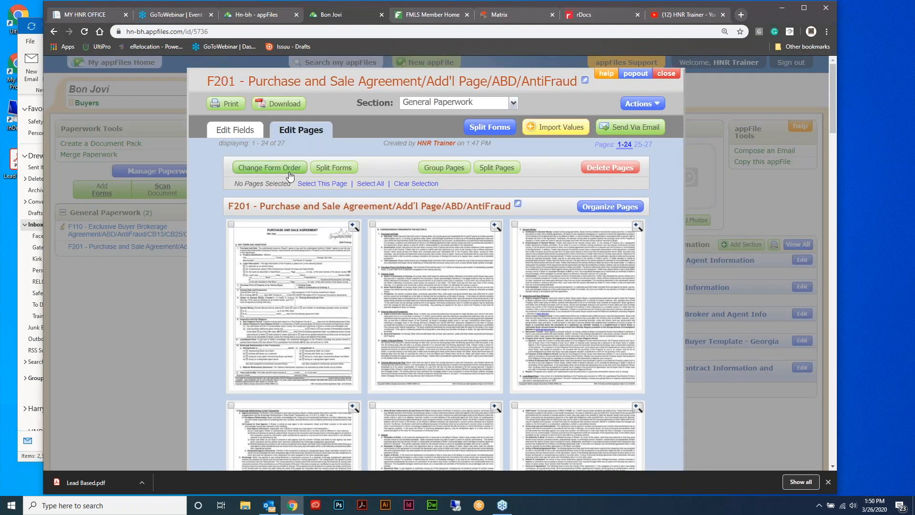
Check the option to split Floorplans out of F201, then bring up Merge Paperwork
click(339, 173)
click(244, 322)
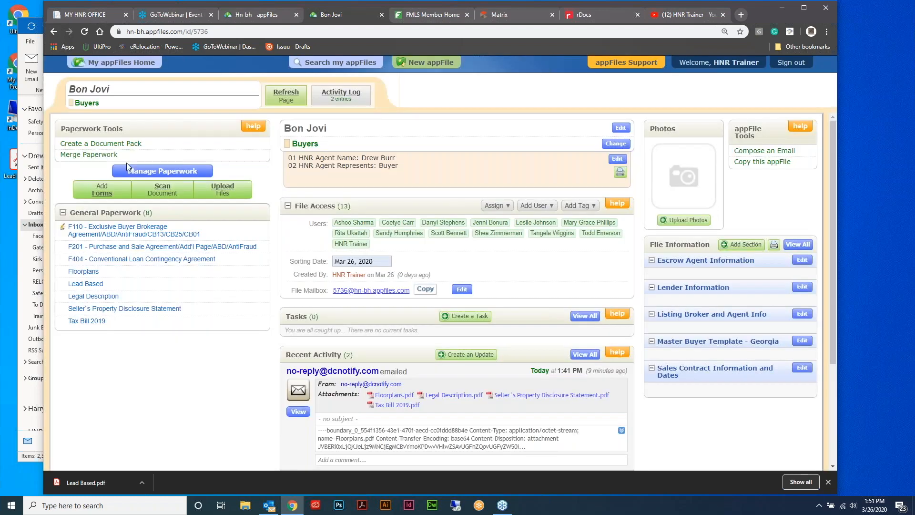
click(94, 155)
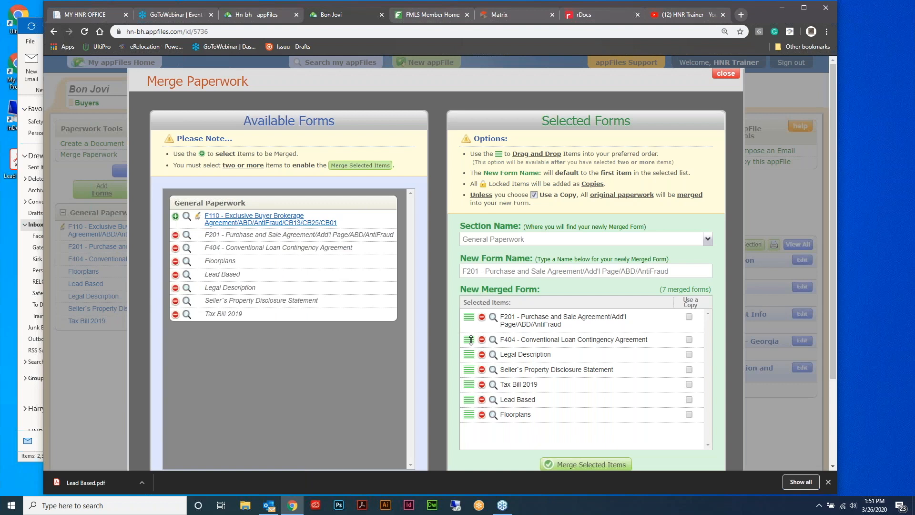
Merge the seven selected forms, F201 first, into a single F201 Purchase and Sale Agreement
click(586, 464)
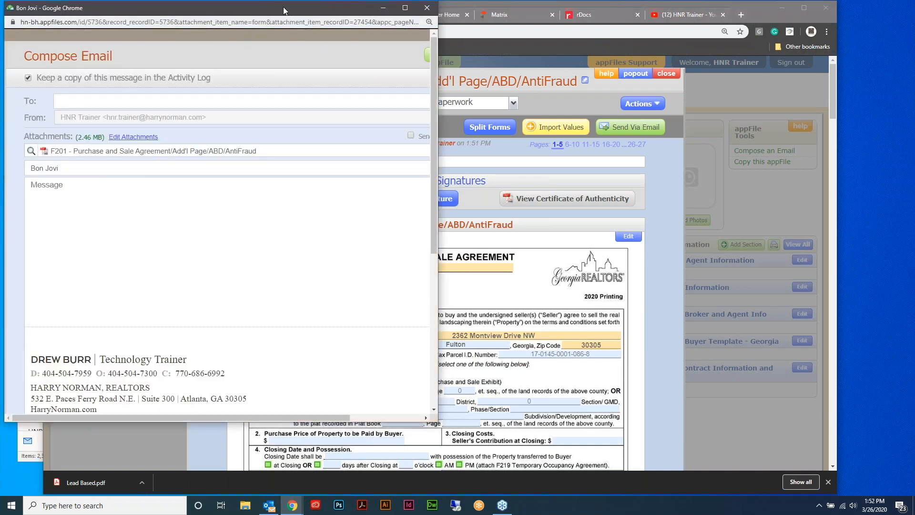
Send the merged F201 attachment to the trainer's e-mail address
drag(286, 7, 483, 42)
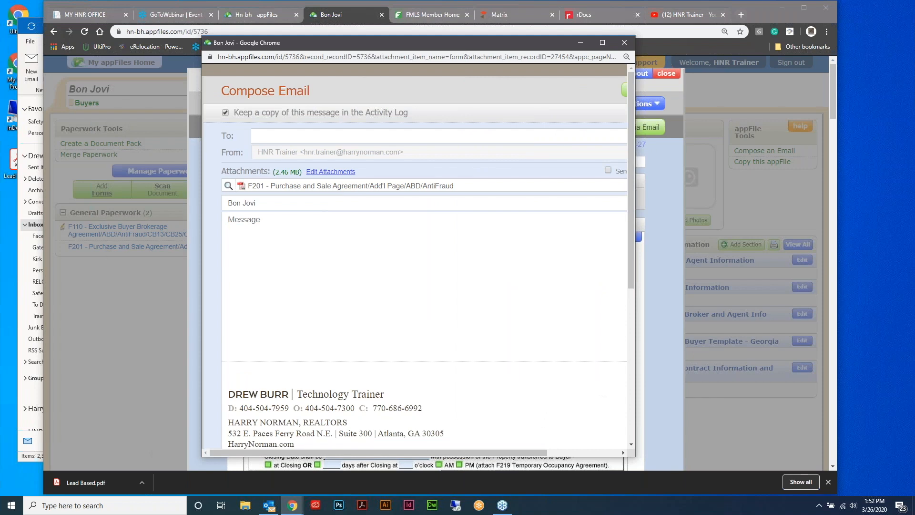
click(357, 136)
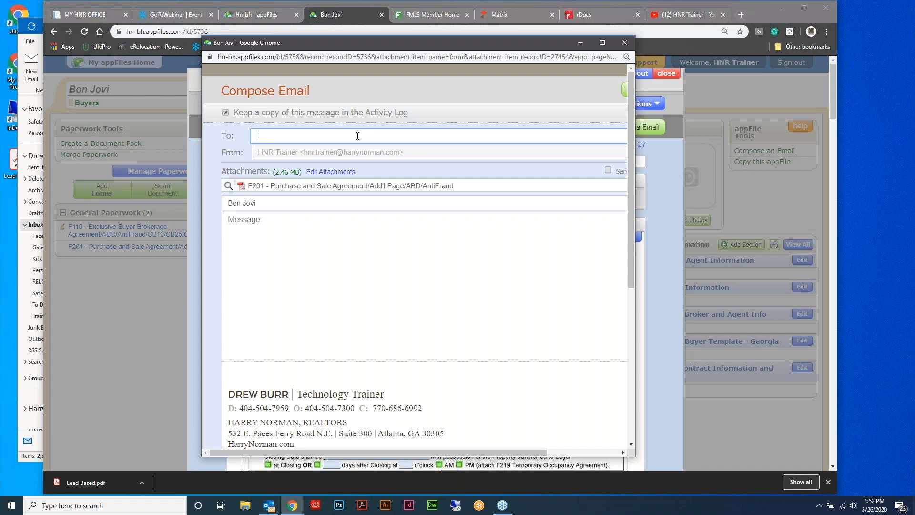
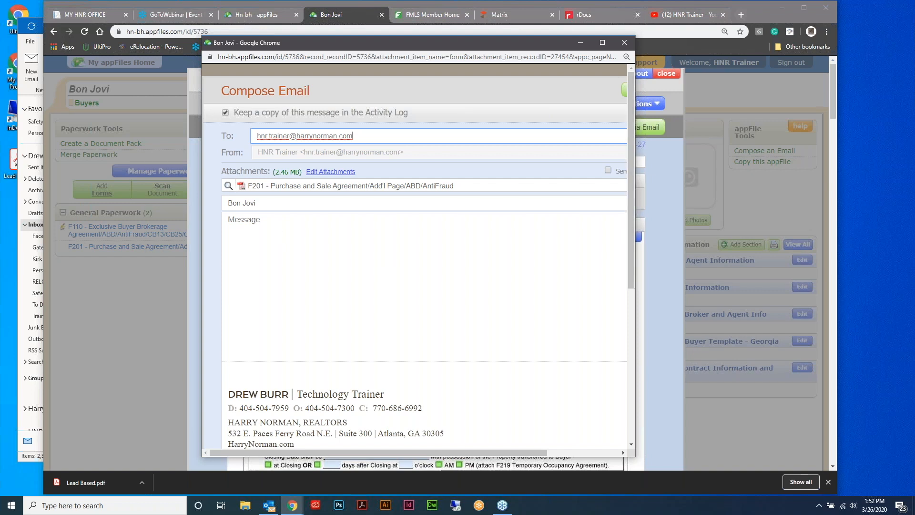
drag(635, 193, 709, 356)
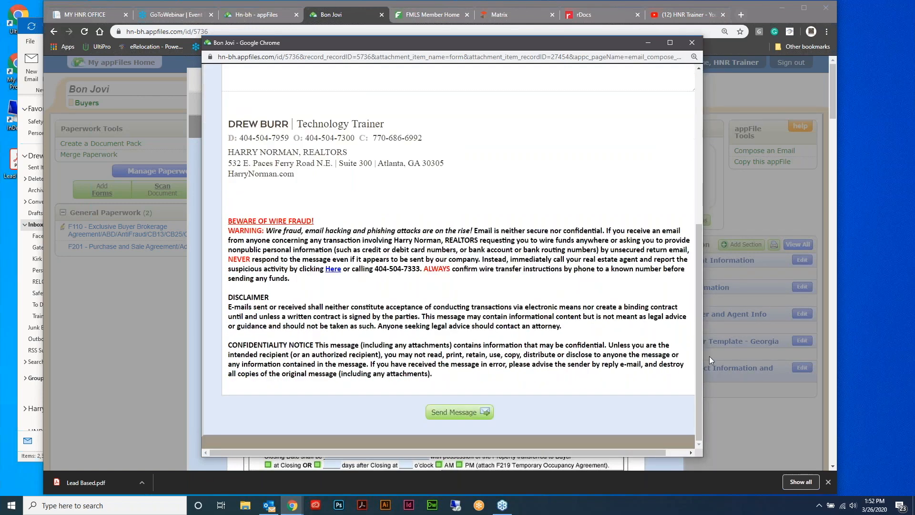
click(483, 412)
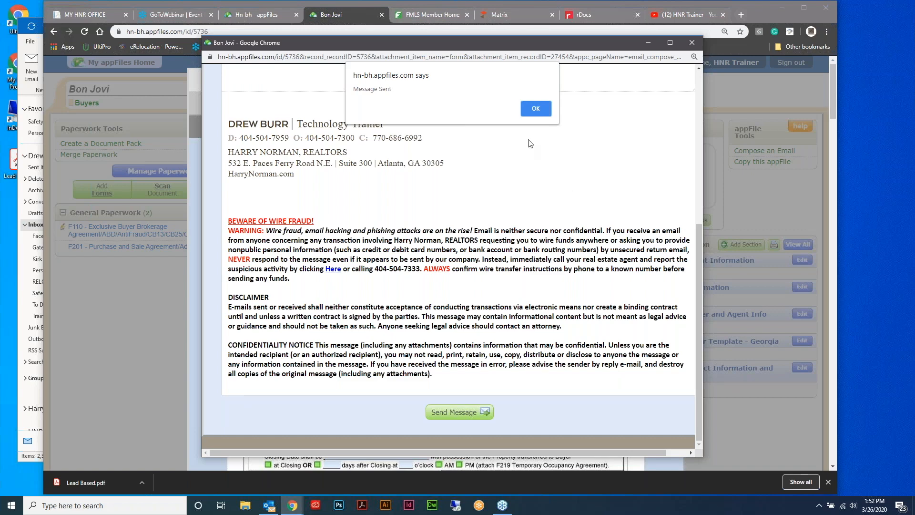
Dismiss the Message Sent alert, reopen the F201 Purchase and Sale Agreement and make its title editable
click(535, 108)
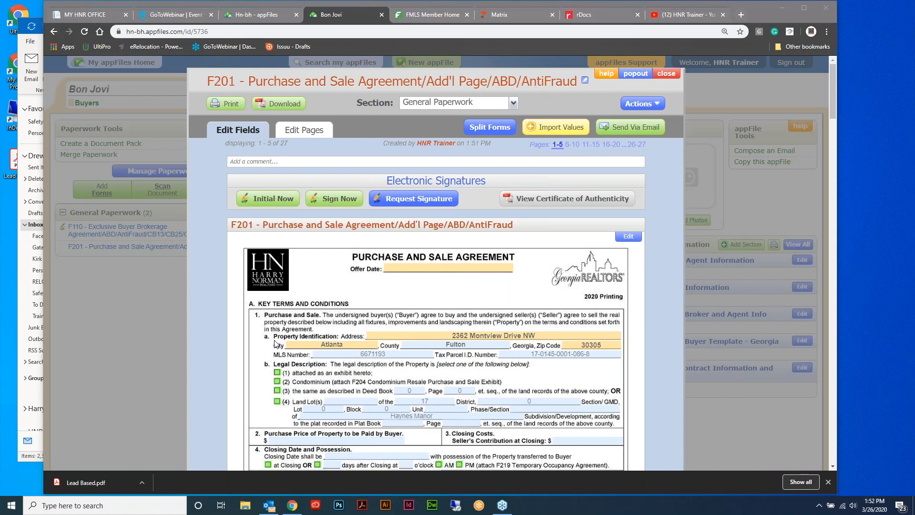
click(643, 103)
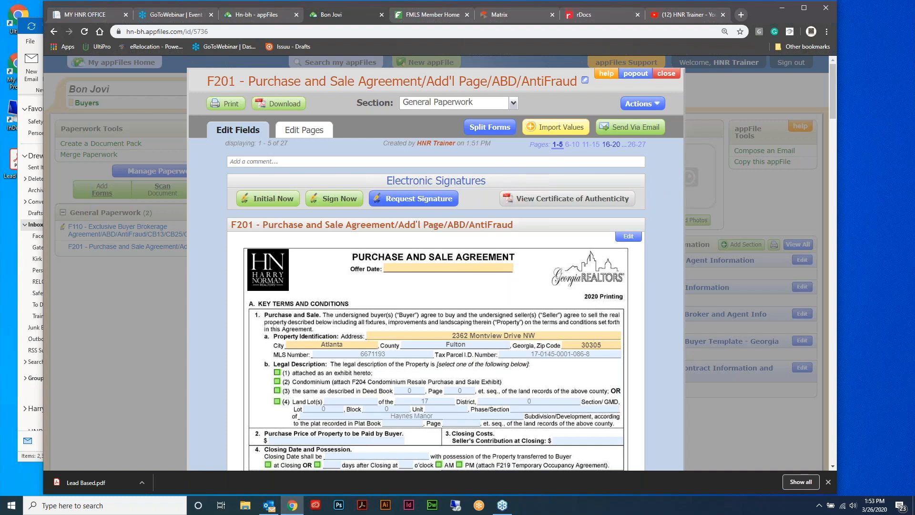
click(585, 82)
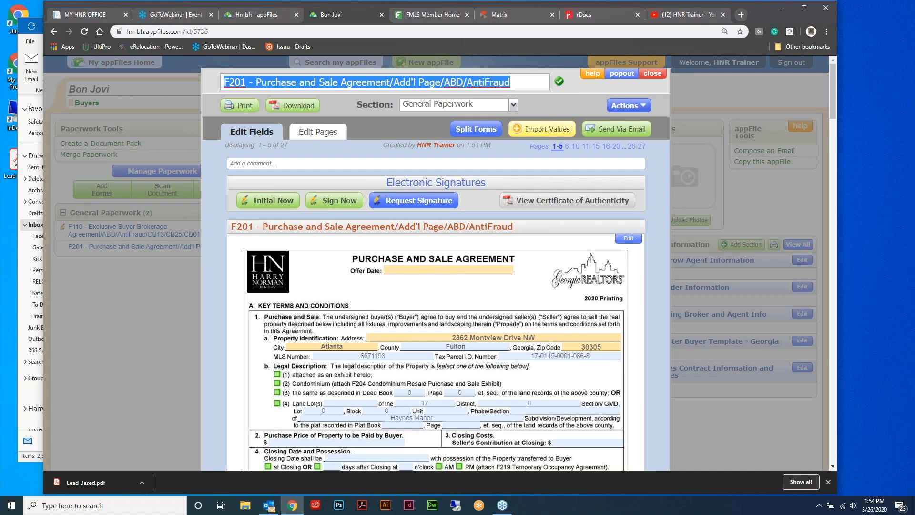
Close F201 and file the F110 Exclusive Buyer Brokerage Agreement under Broker Docs
click(657, 74)
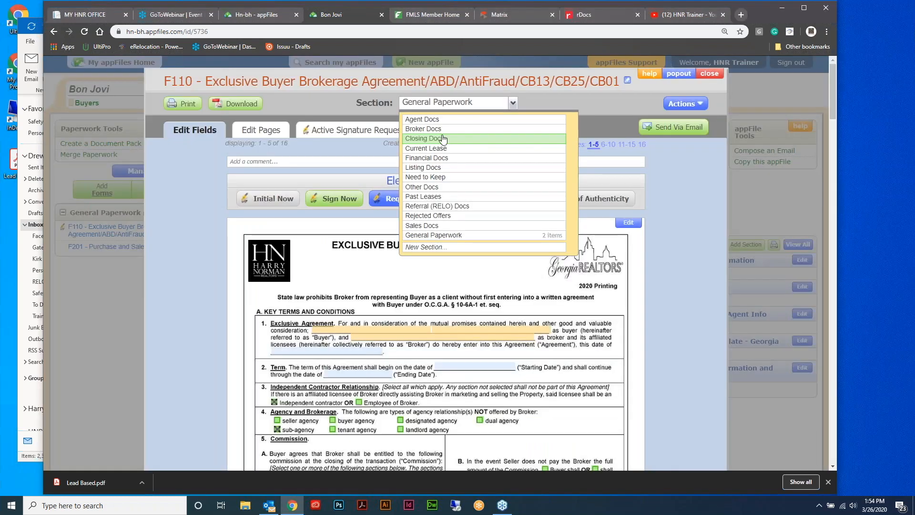
click(435, 131)
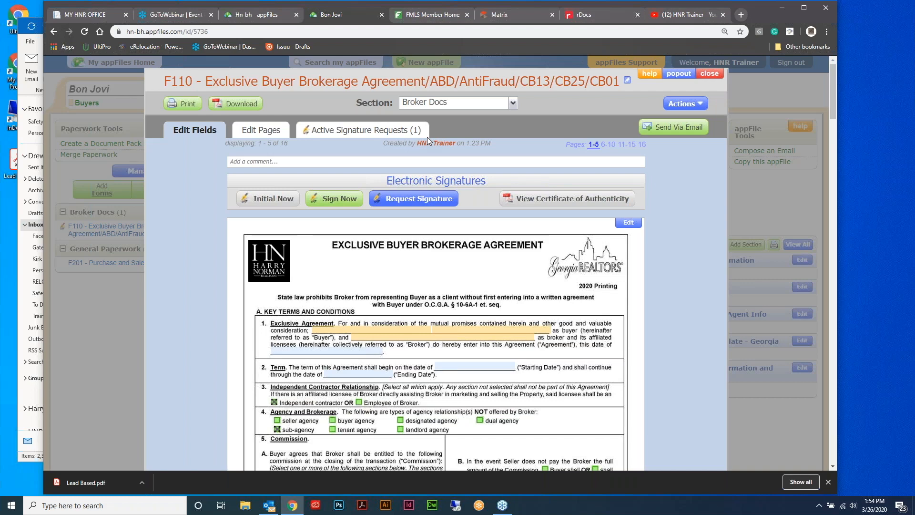
click(709, 73)
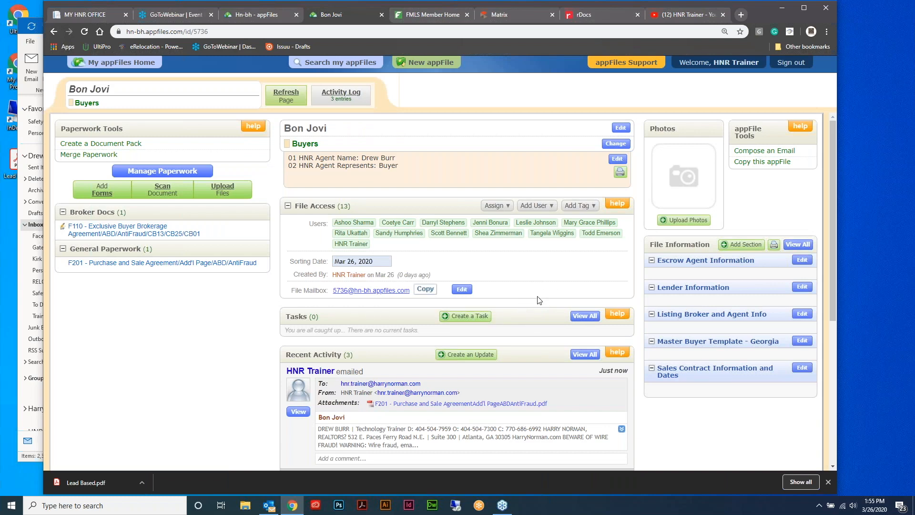
scroll(533, 290, down, 4)
scroll(528, 278, down, 1)
scroll(544, 282, up, 5)
click(461, 356)
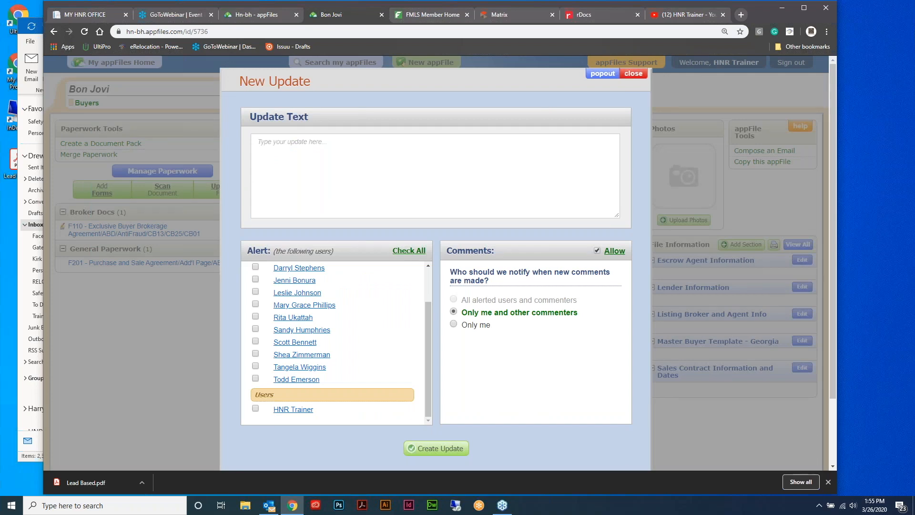
click(634, 74)
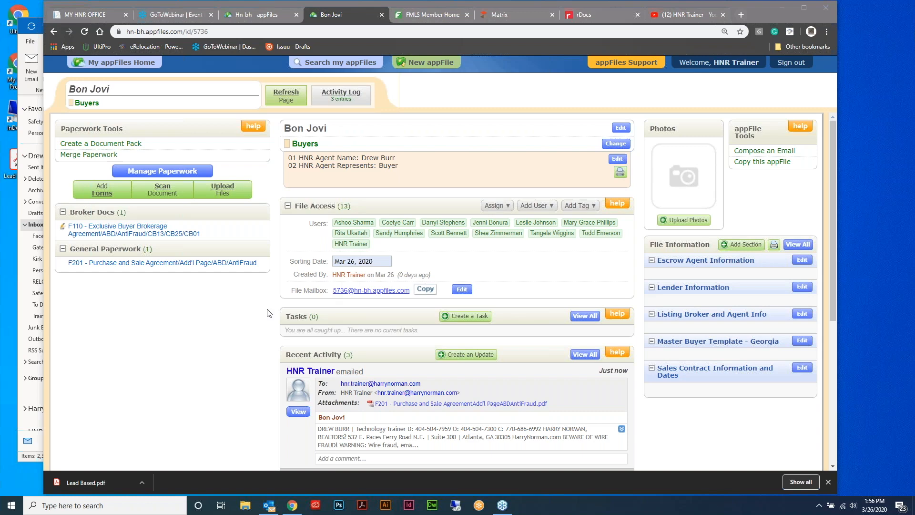
click(189, 263)
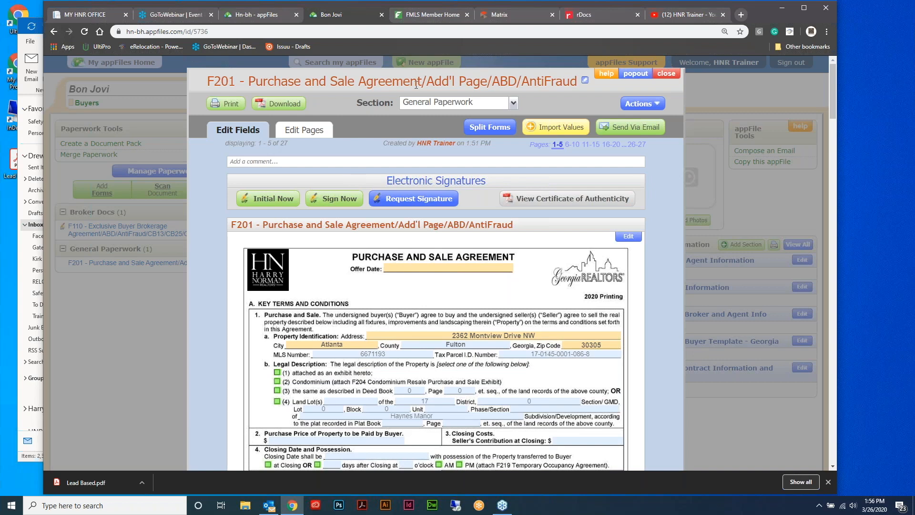
click(585, 82)
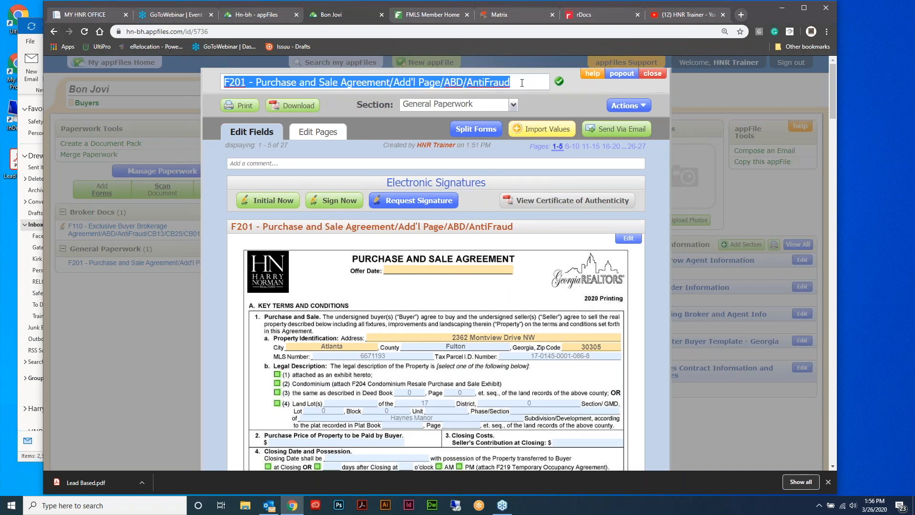
text(OFFER)
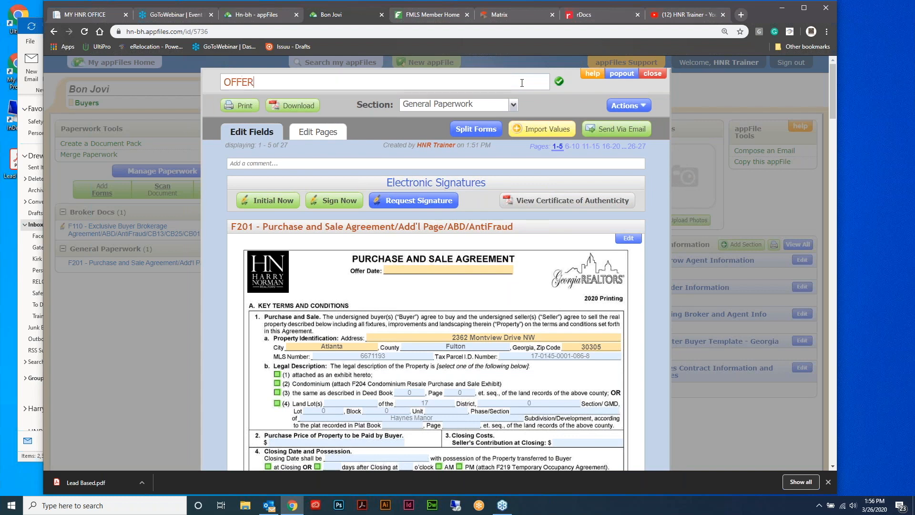
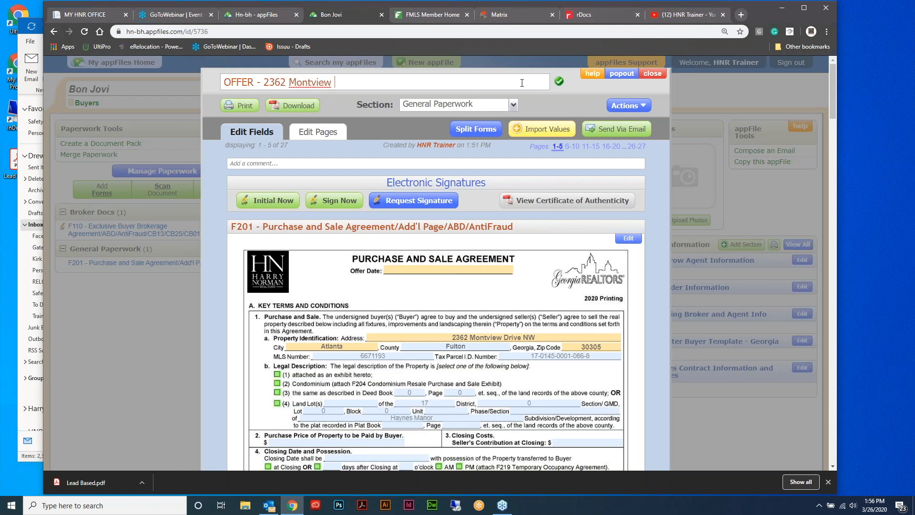
click(559, 81)
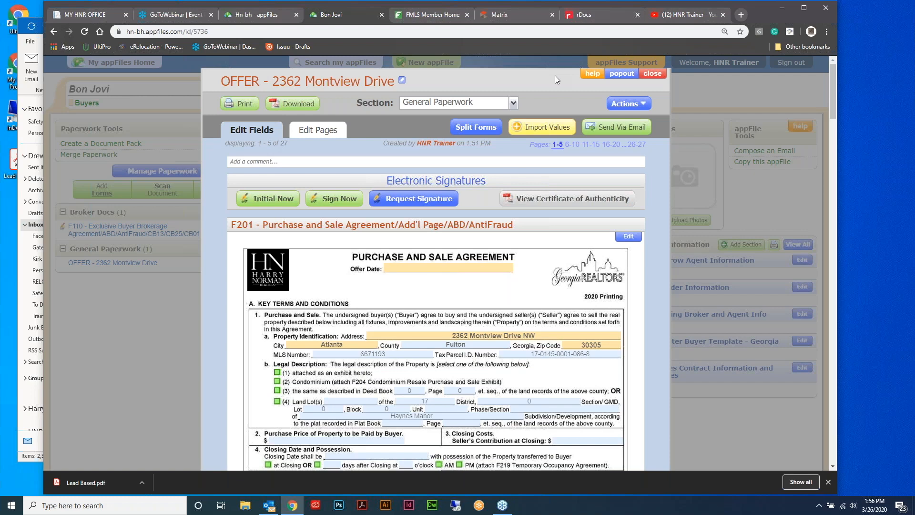
click(514, 103)
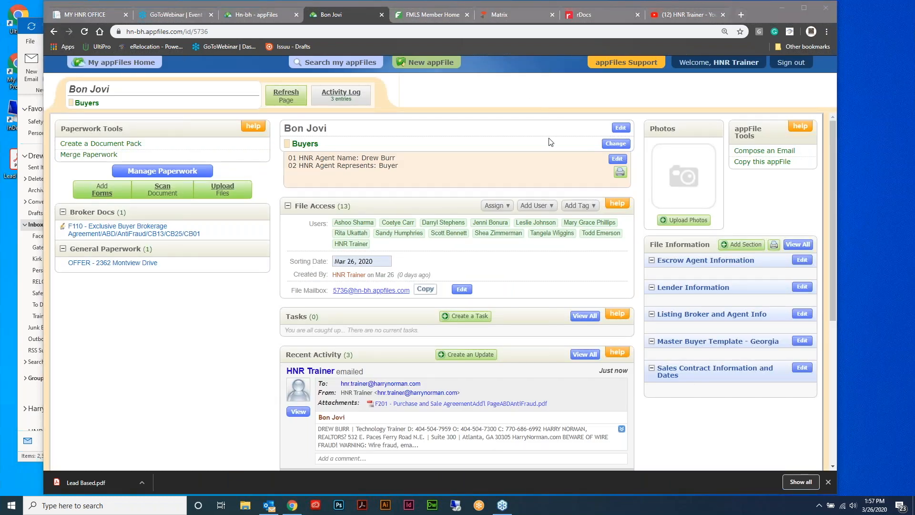
Open the Bon Jovi appFile's details and replace the file name with 'OFFER - Address'
click(622, 128)
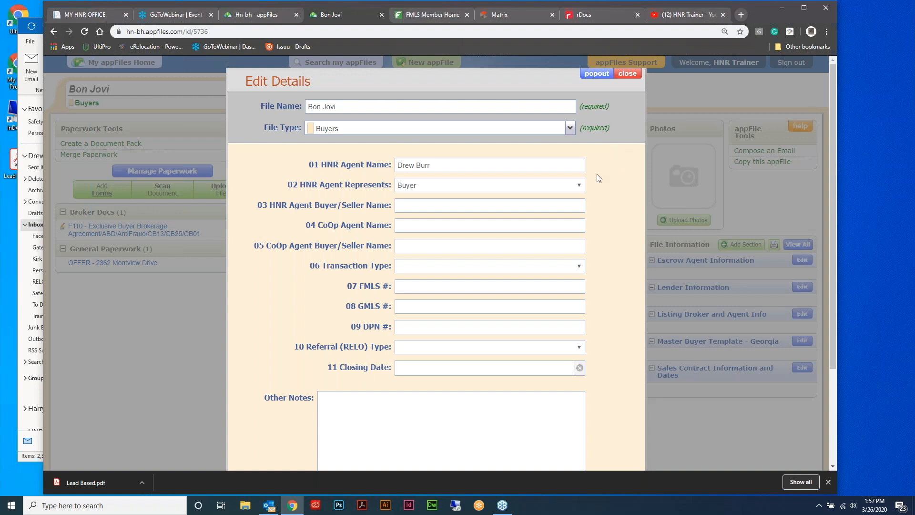
drag(370, 106, 270, 99)
text(OFFER - Address)
Discard the name change, reopen Edit Details and show the File Type options
click(570, 128)
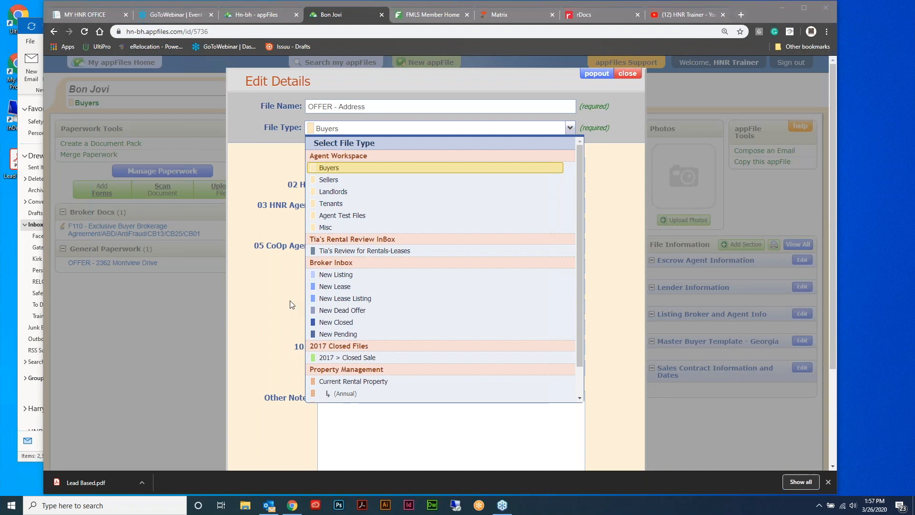
click(539, 82)
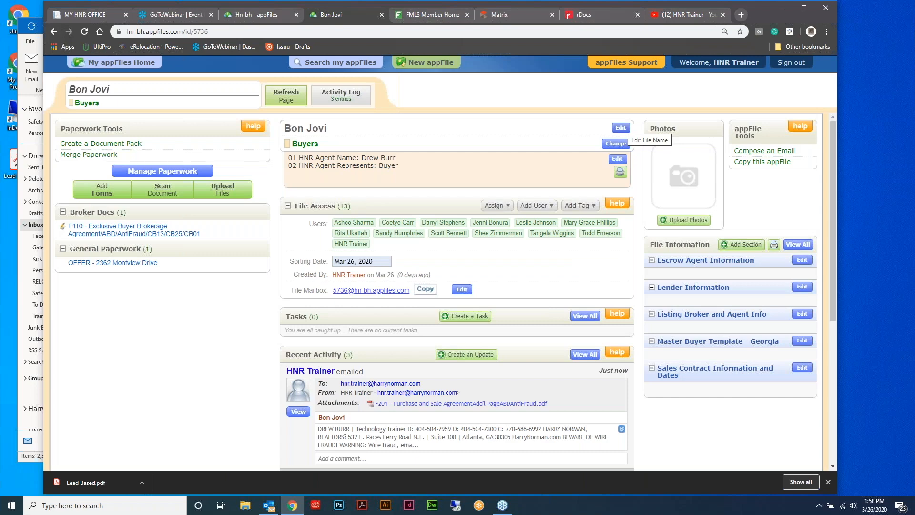
click(621, 126)
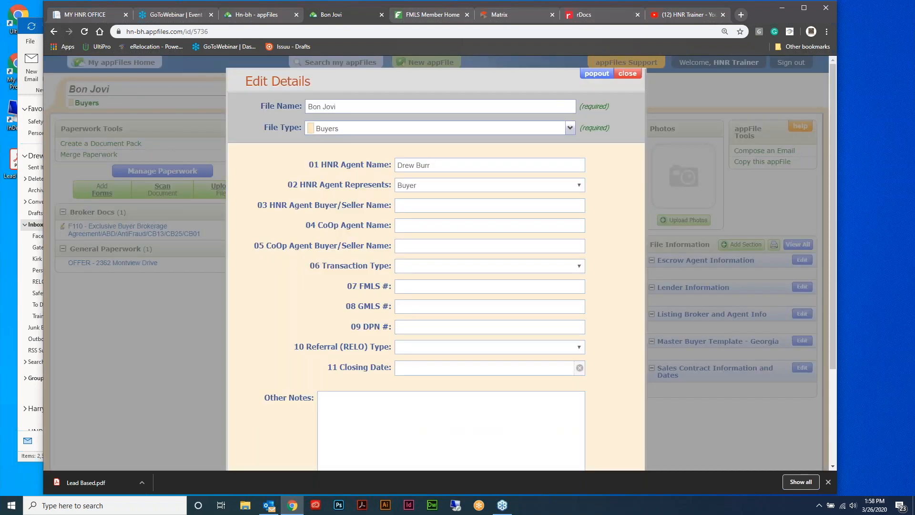
click(569, 129)
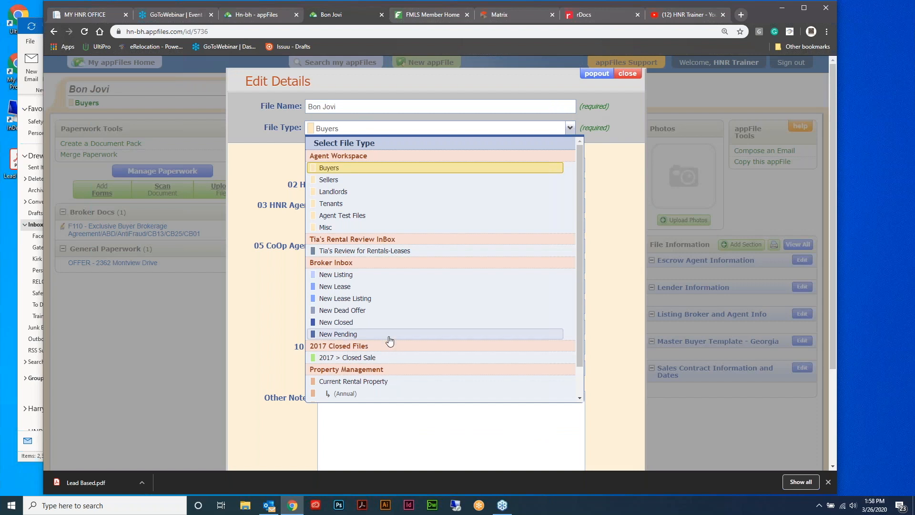